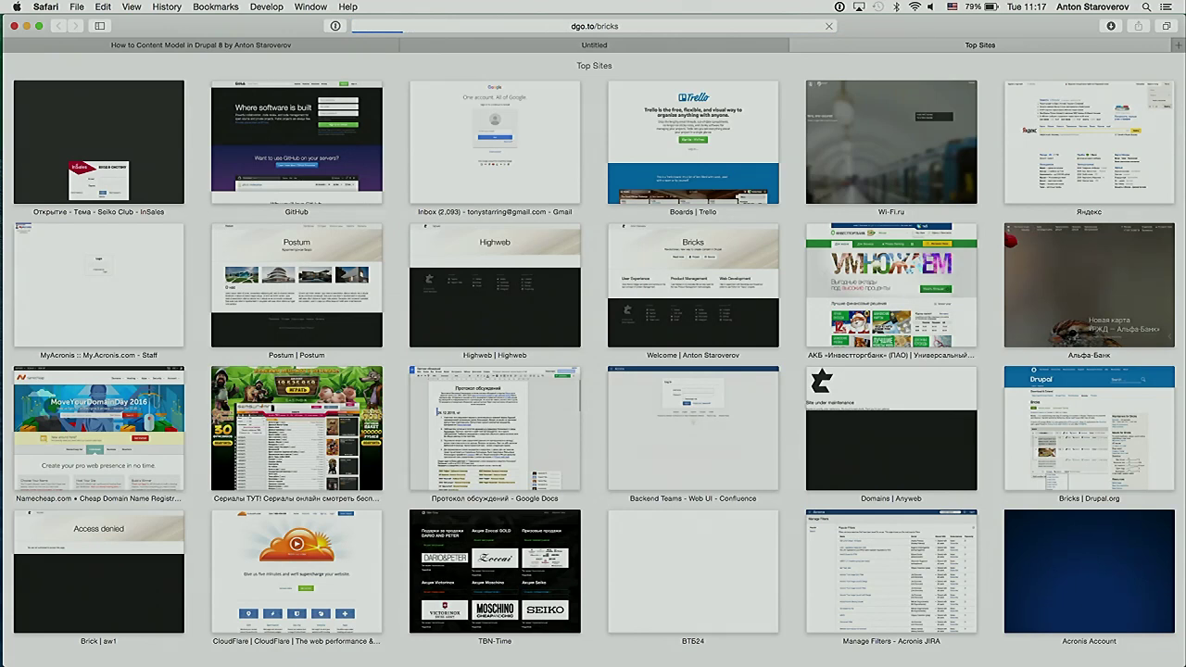
Restart the computer's Wi-Fi connection by switching Wi-Fi off and back on
{"action": "left_click", "coordinate": [918, 9]}
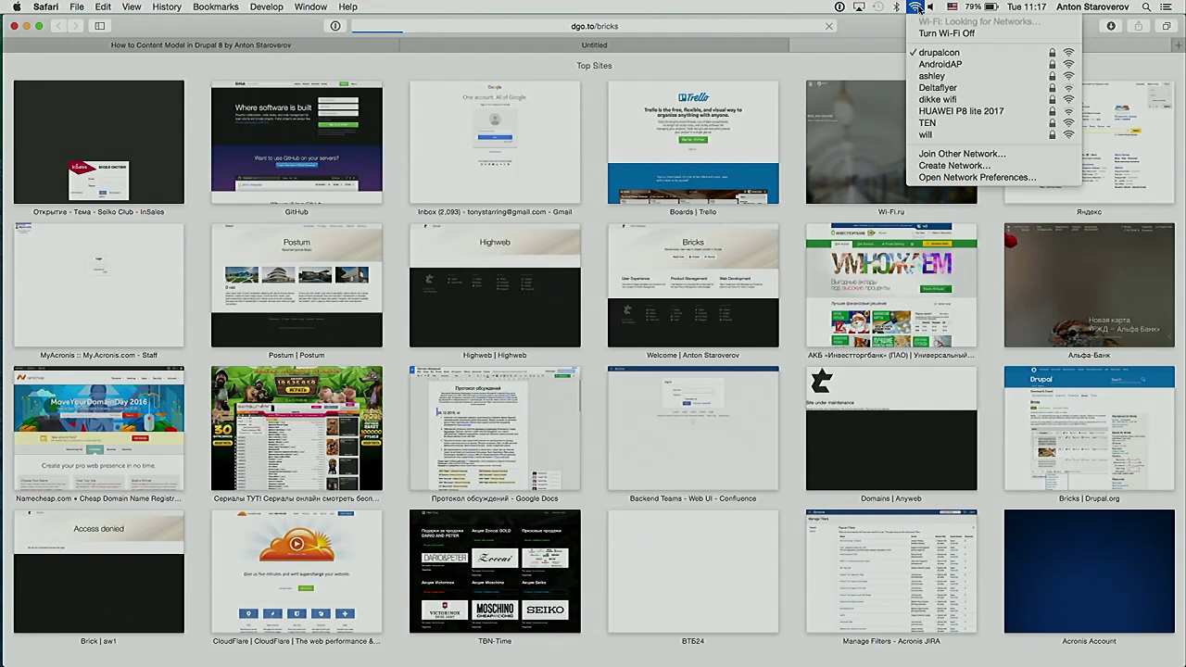
{"action": "left_click", "coordinate": [733, 52]}
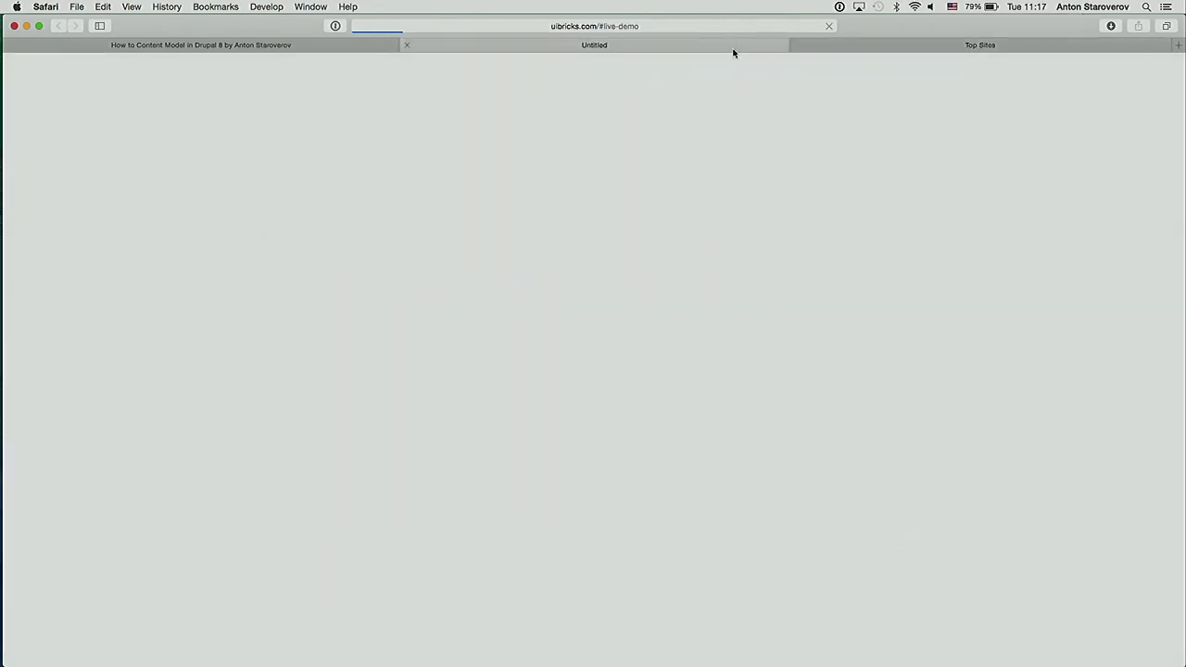
{"action": "left_click", "coordinate": [892, 51]}
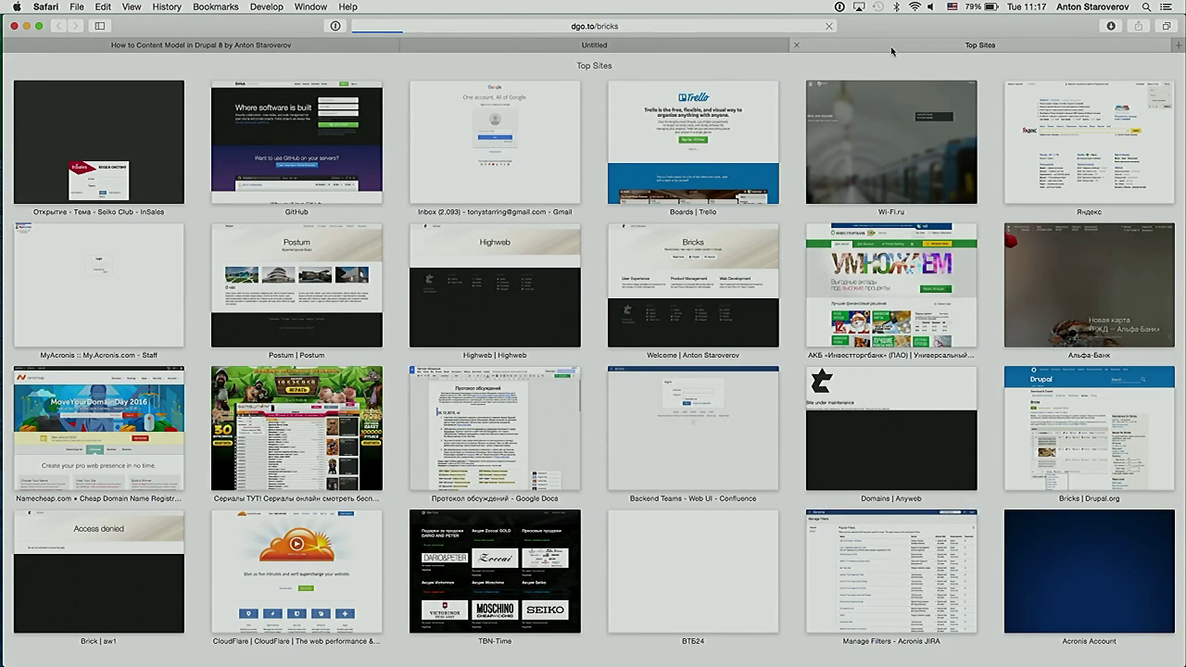
{"action": "left_click", "coordinate": [917, 8]}
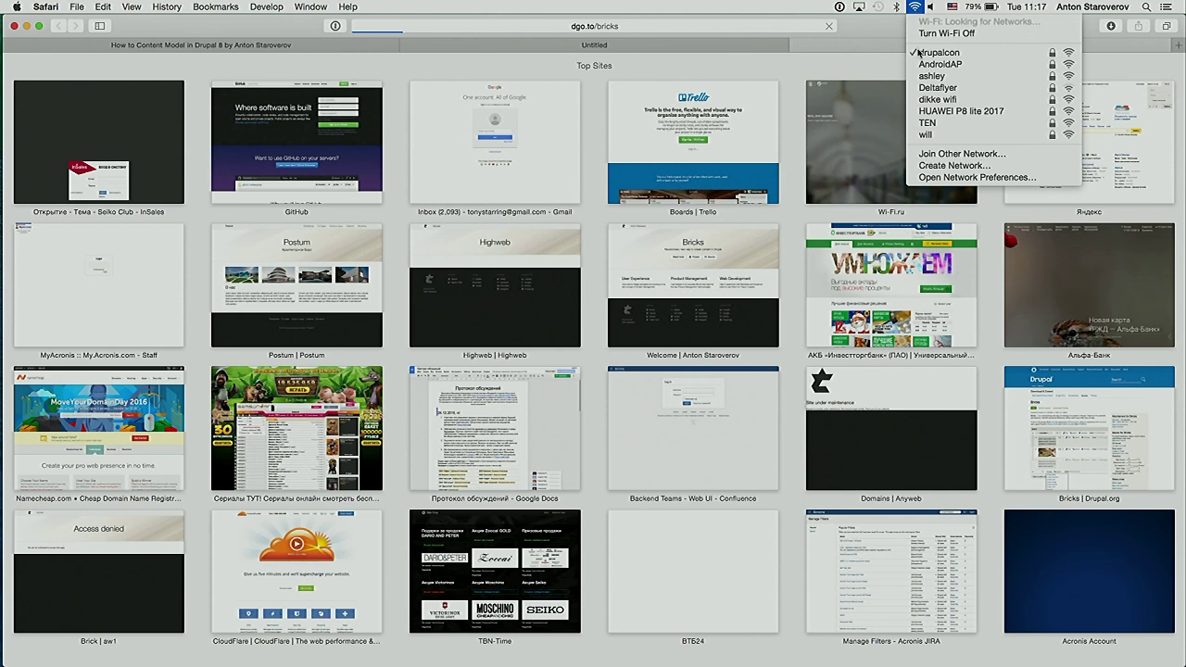
{"action": "left_click", "coordinate": [936, 33]}
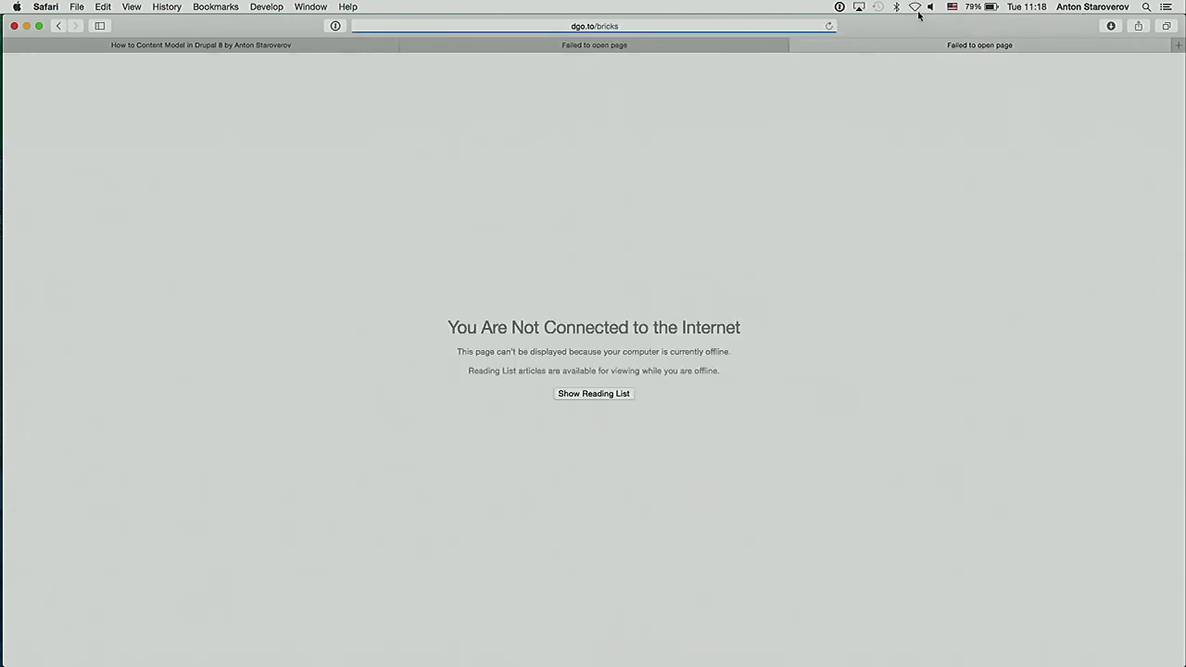
{"action": "left_click", "coordinate": [917, 8]}
{"action": "left_click", "coordinate": [919, 33]}
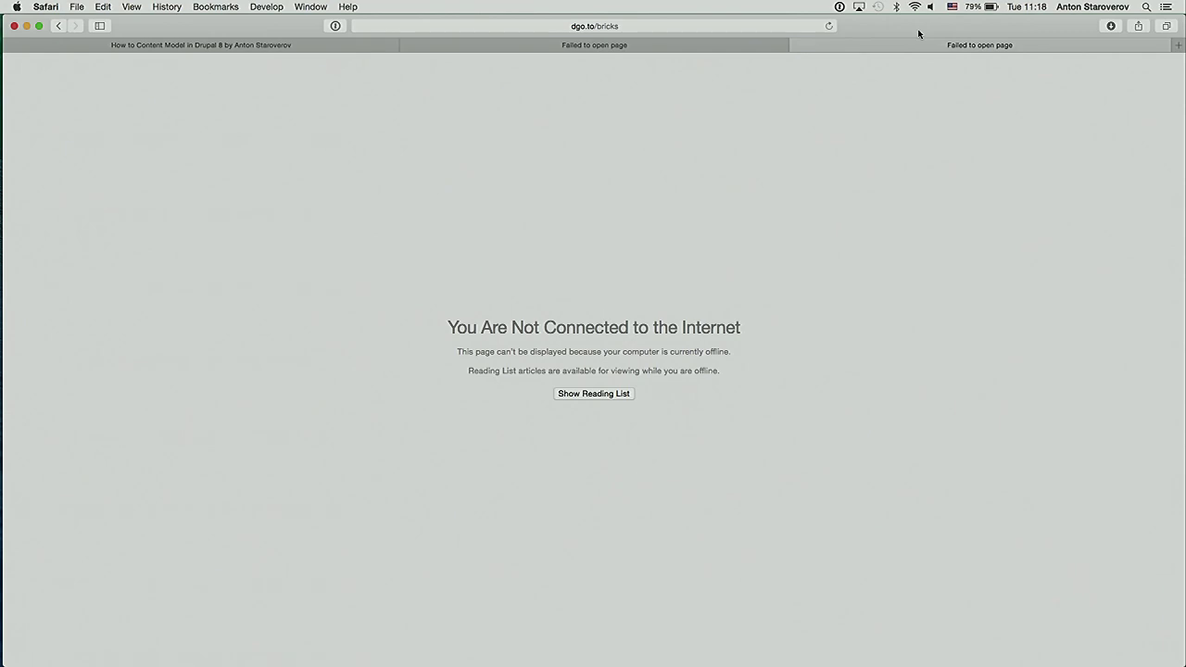
Check the Wi-Fi connection and reload the Bricks pages at dgo.to/bricks and uibricks.com
{"action": "left_click", "coordinate": [915, 8]}
{"action": "left_click", "coordinate": [828, 124]}
{"action": "left_click", "coordinate": [720, 26]}
{"action": "key", "text": "Return"}
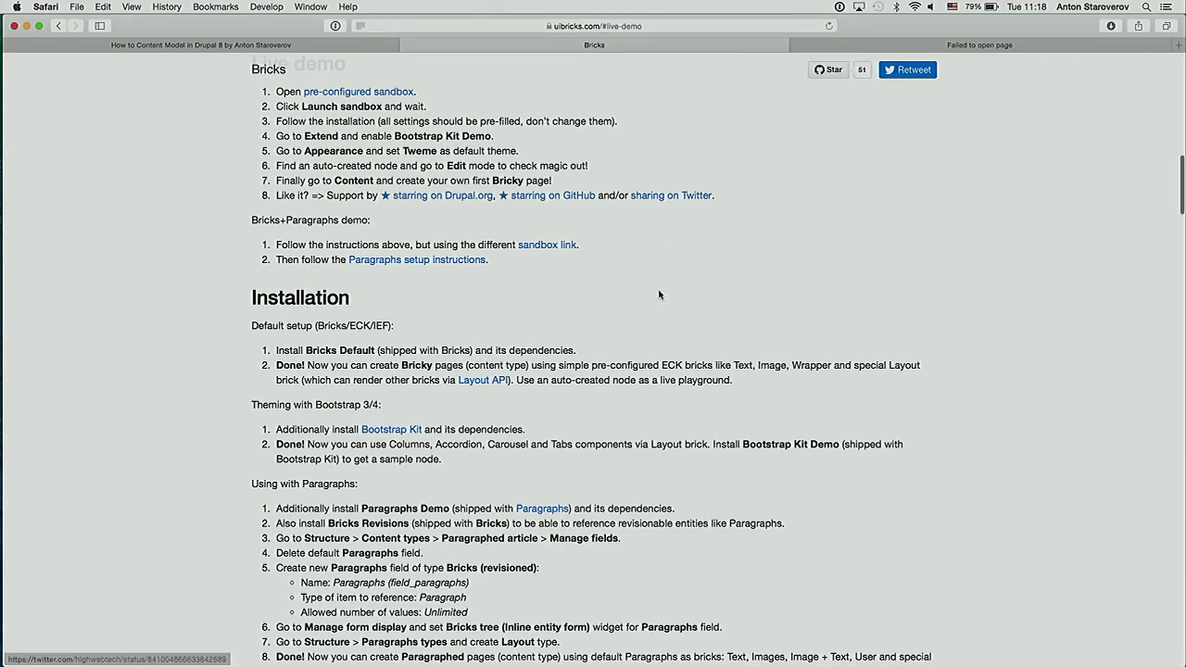
Open the pre-configured sandbox link from the Bricks live demo instructions and launch the bricks 8.x-1.6 sandbox
{"action": "scroll", "coordinate": [751, 257], "scroll_direction": "up", "scroll_amount": 1}
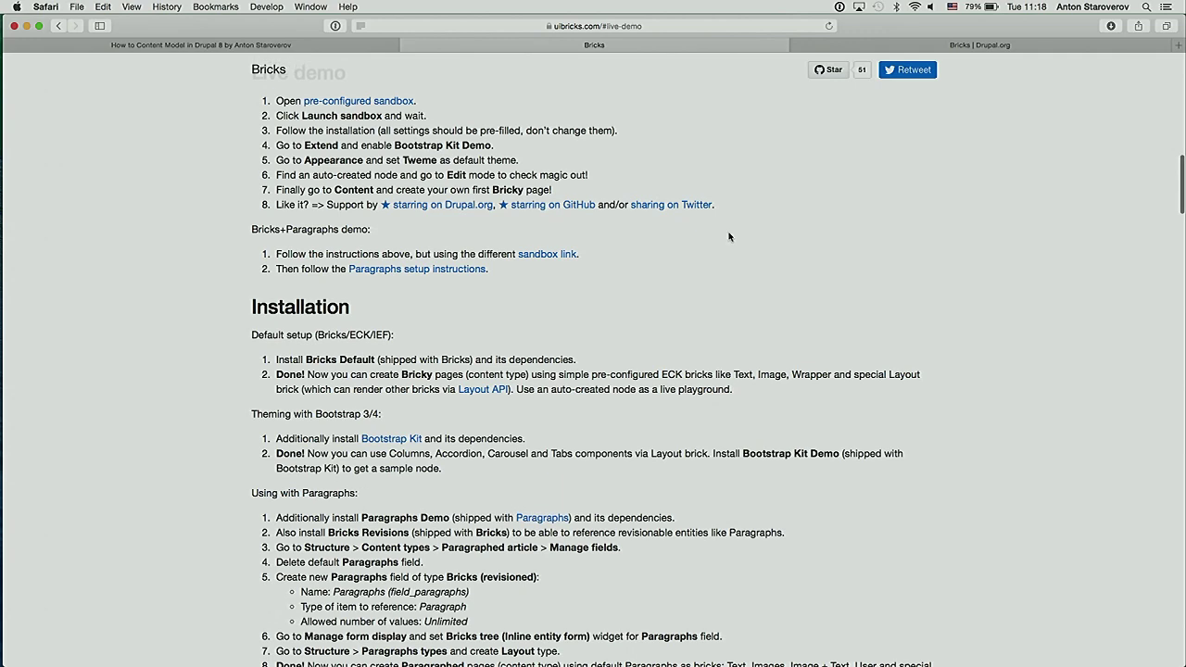
{"action": "left_click", "coordinate": [406, 102], "text": "super"}
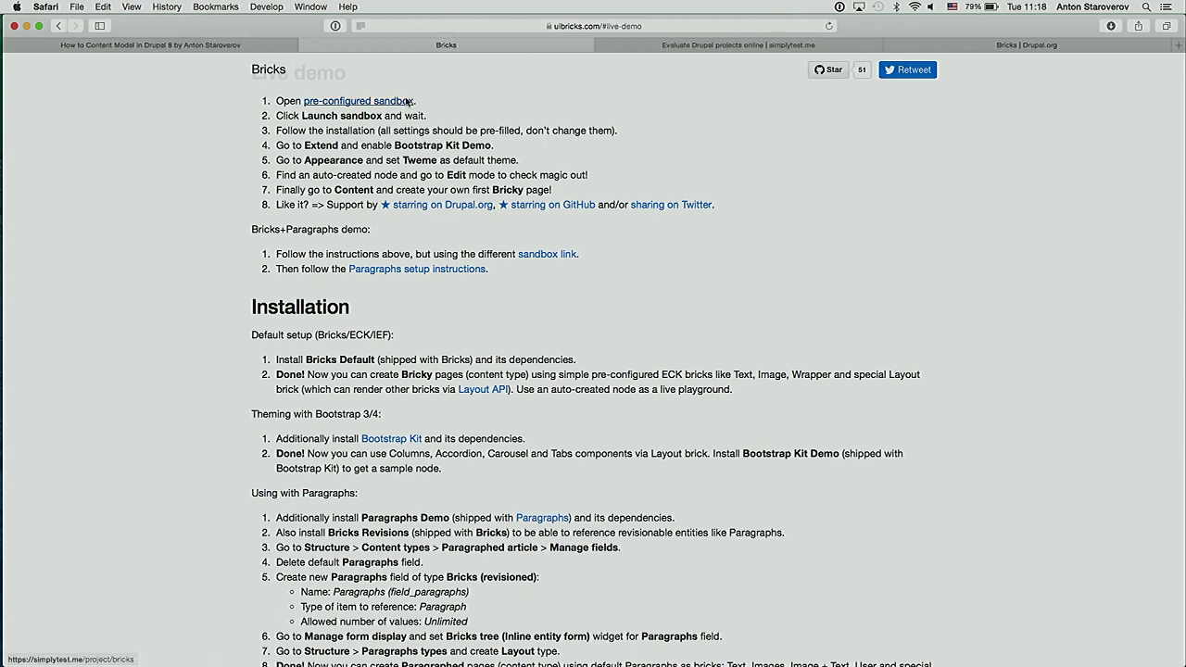
{"action": "left_click", "coordinate": [743, 44]}
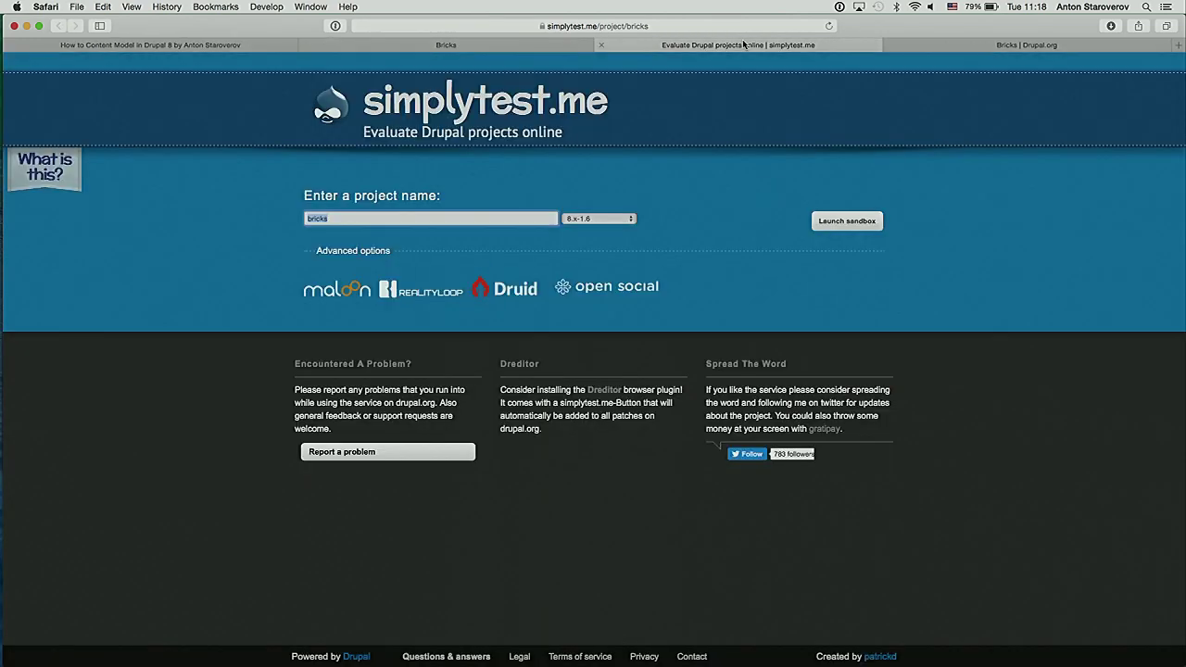
{"action": "left_click", "coordinate": [836, 223]}
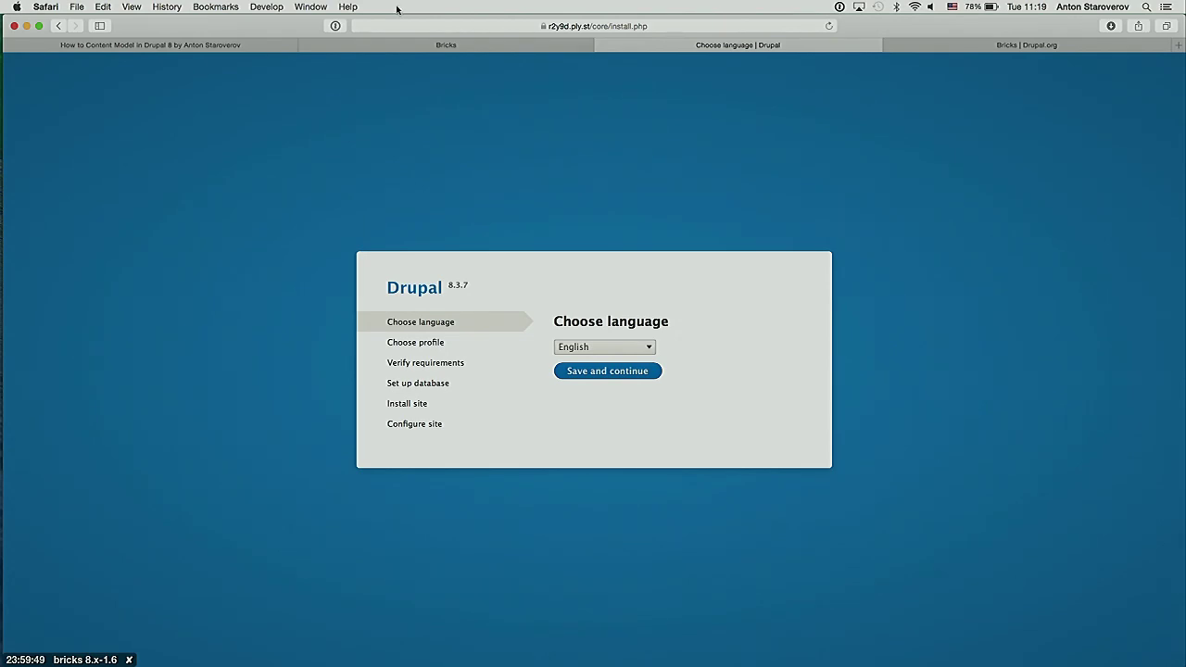
Review the Live demo instructions for Bricks on its Drupal.org project page
{"action": "left_click", "coordinate": [477, 49]}
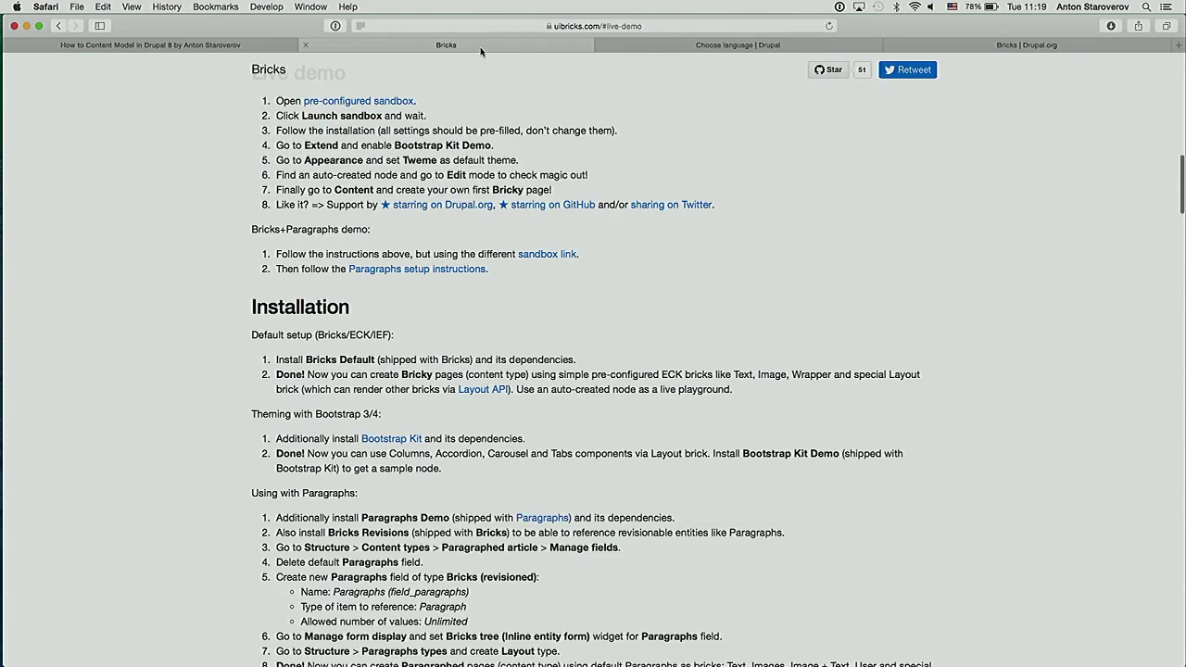
{"action": "left_click", "coordinate": [911, 48]}
{"action": "scroll", "coordinate": [932, 352], "scroll_direction": "down", "scroll_amount": 5}
{"action": "scroll", "coordinate": [934, 354], "scroll_direction": "down", "scroll_amount": 8}
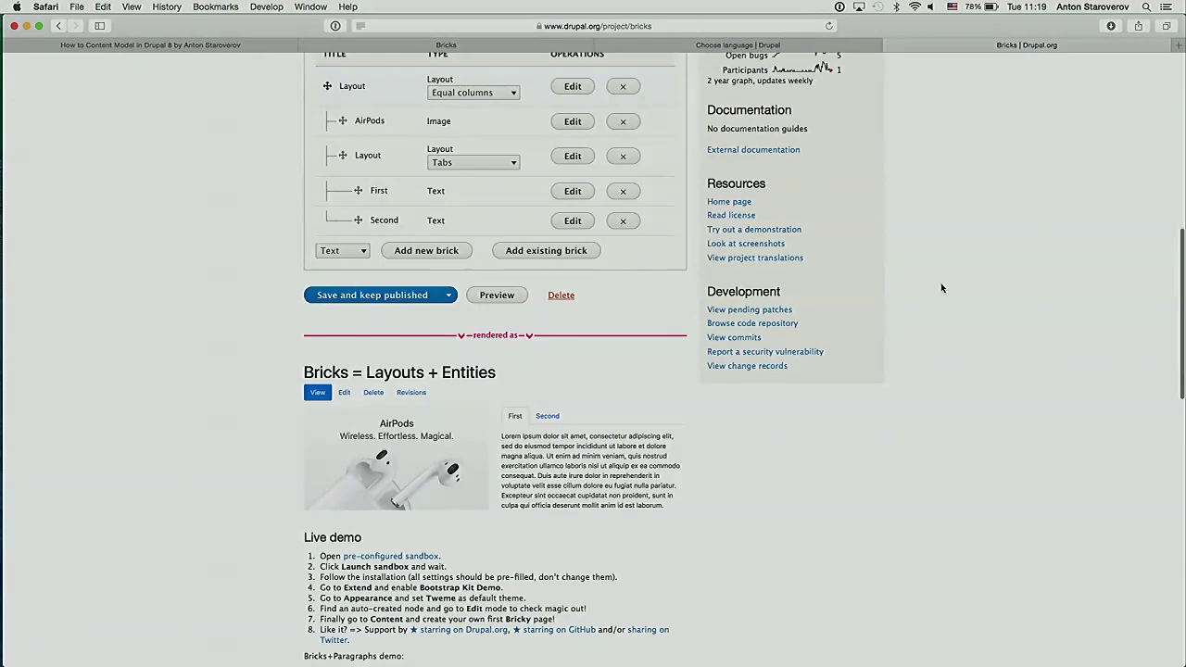
{"action": "scroll", "coordinate": [941, 289], "scroll_direction": "down", "scroll_amount": 4}
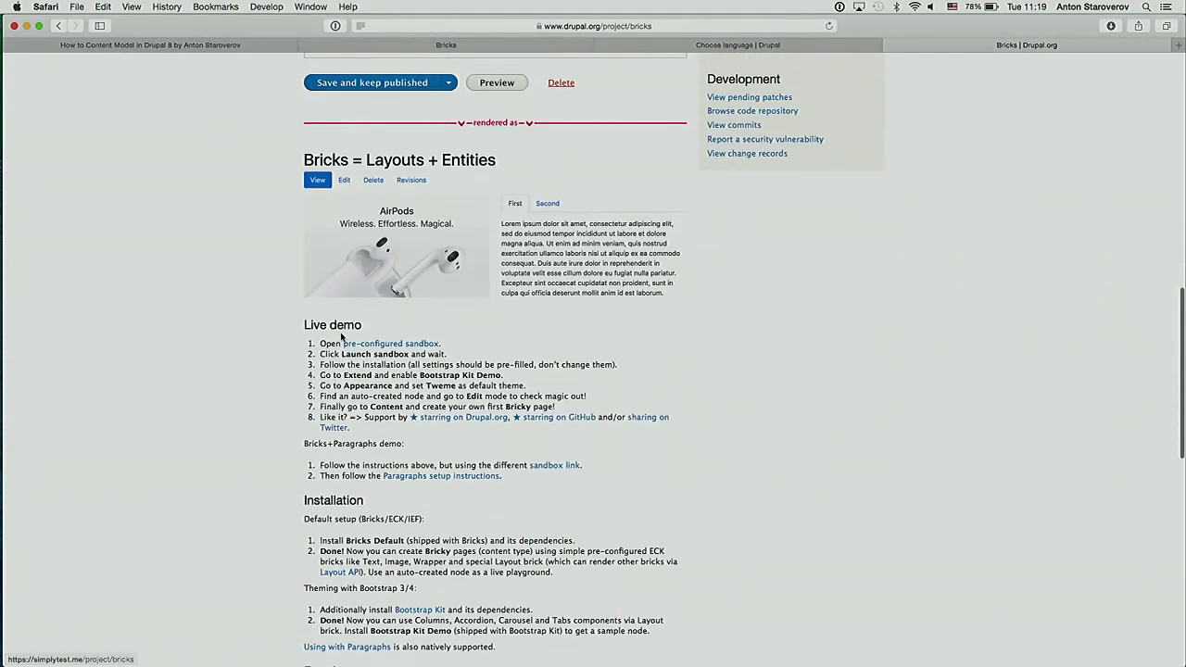
{"action": "left_click_drag", "start_coordinate": [305, 323], "coordinate": [405, 365]}
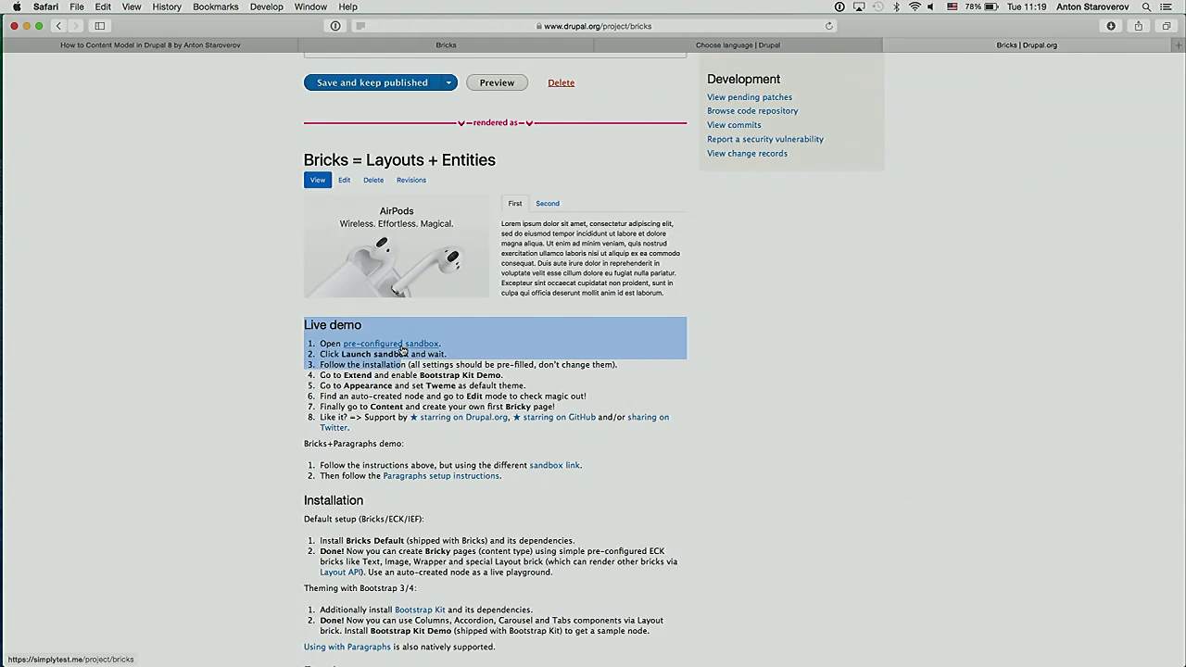
{"action": "left_click", "coordinate": [682, 355]}
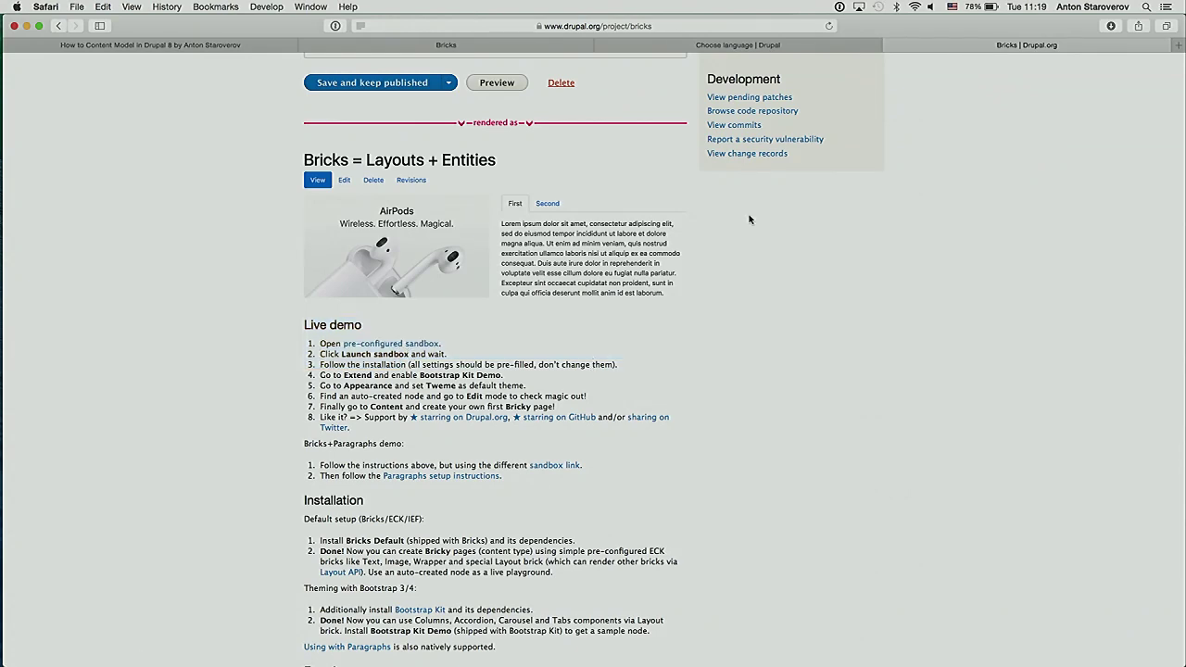
Run the Drupal installation in English with the Standard profile and prefilled database settings, declining to save the login in 1Password
{"action": "left_click", "coordinate": [781, 48]}
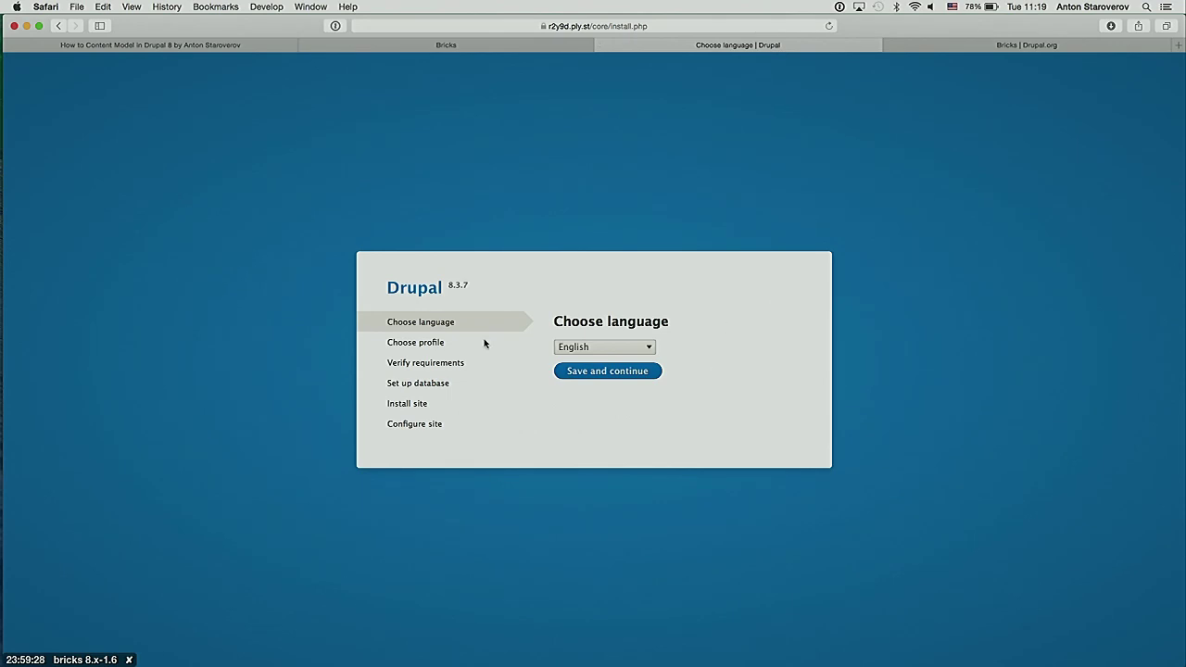
{"action": "left_click", "coordinate": [608, 371]}
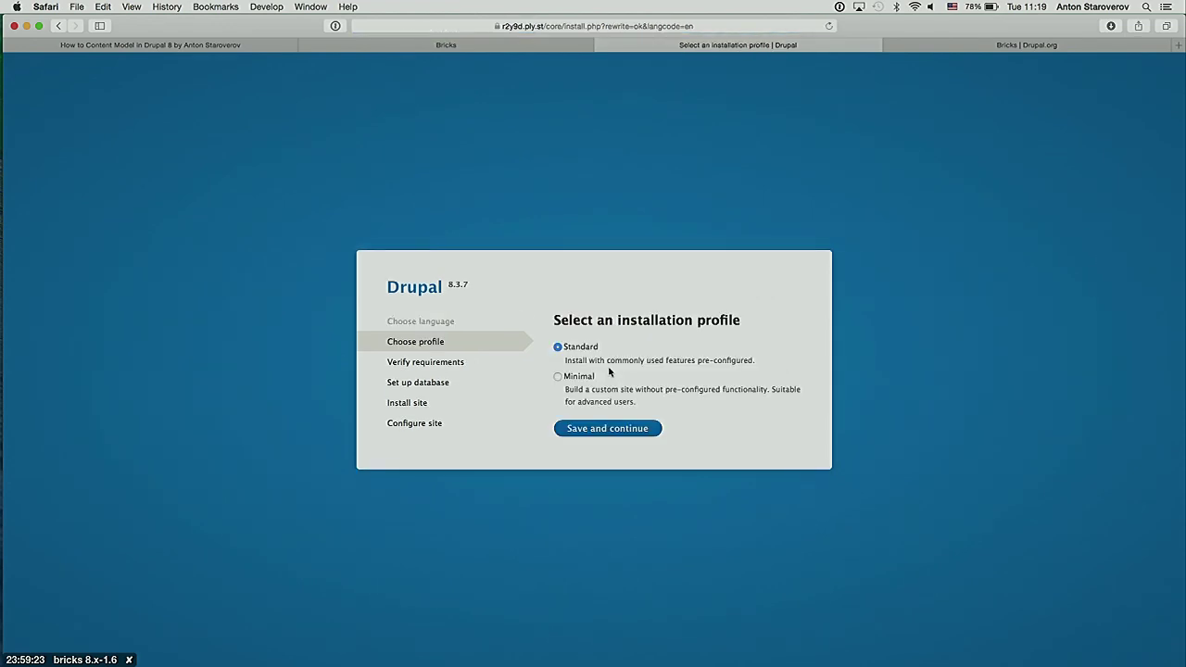
{"action": "left_click", "coordinate": [603, 427]}
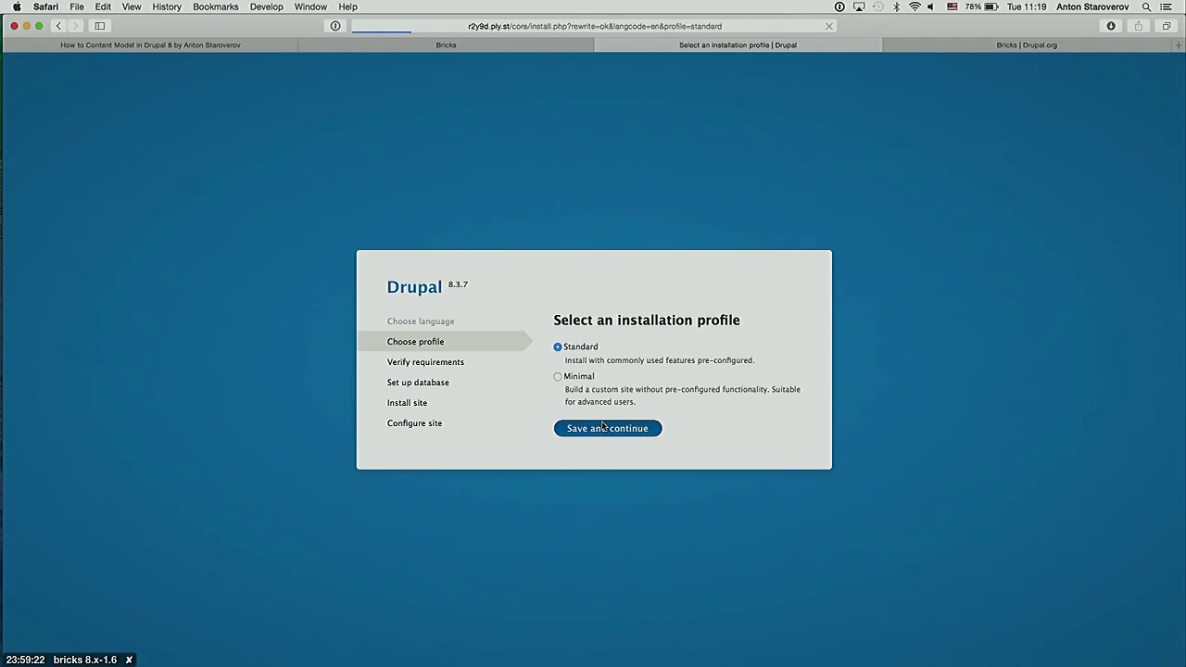
{"action": "left_click", "coordinate": [594, 473]}
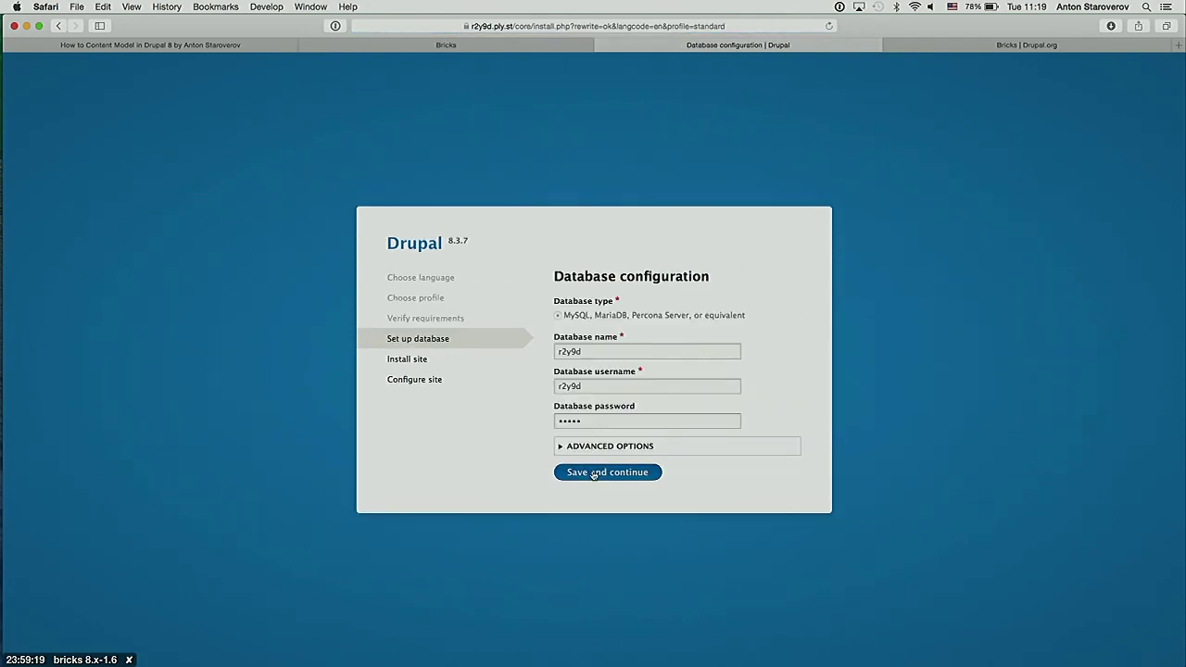
{"action": "left_click", "coordinate": [647, 234]}
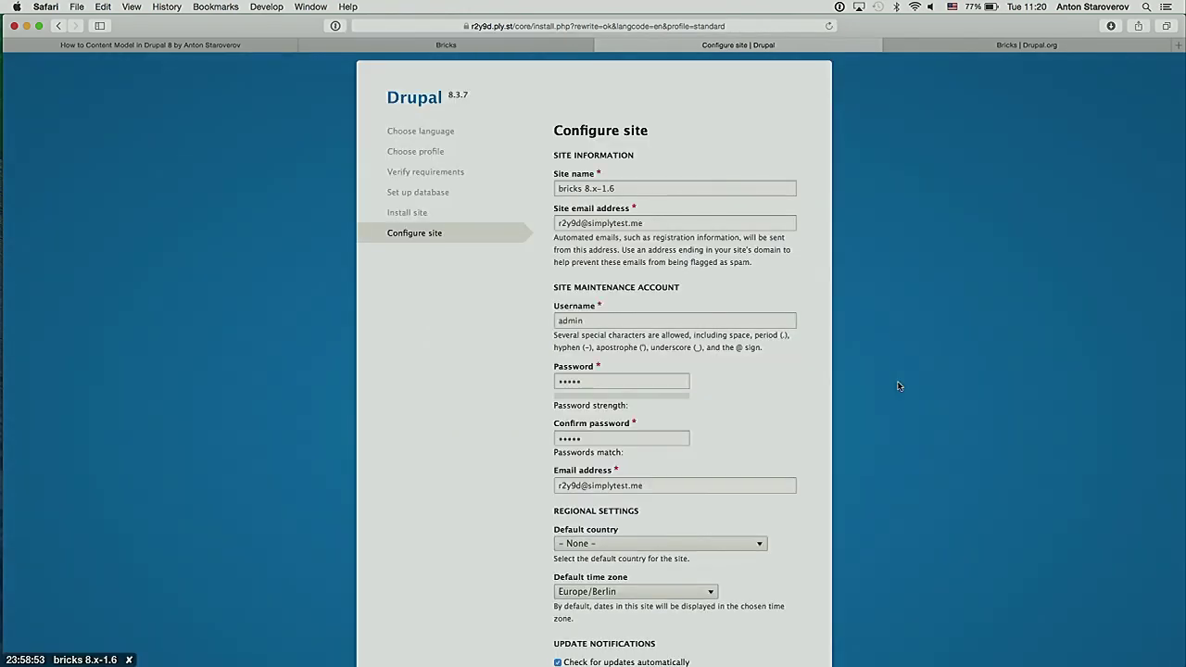
Submit the site configuration with its prefilled values and decline saving the login in 1Password
{"action": "scroll", "coordinate": [895, 389], "scroll_direction": "down", "scroll_amount": 4}
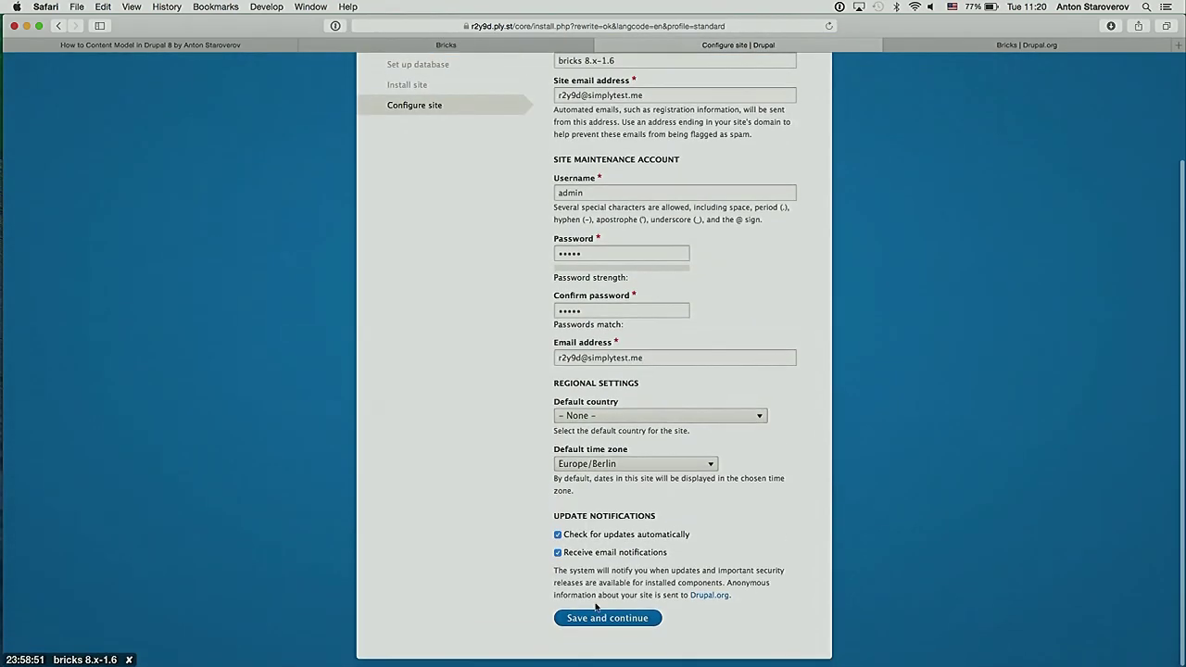
{"action": "left_click", "coordinate": [607, 619]}
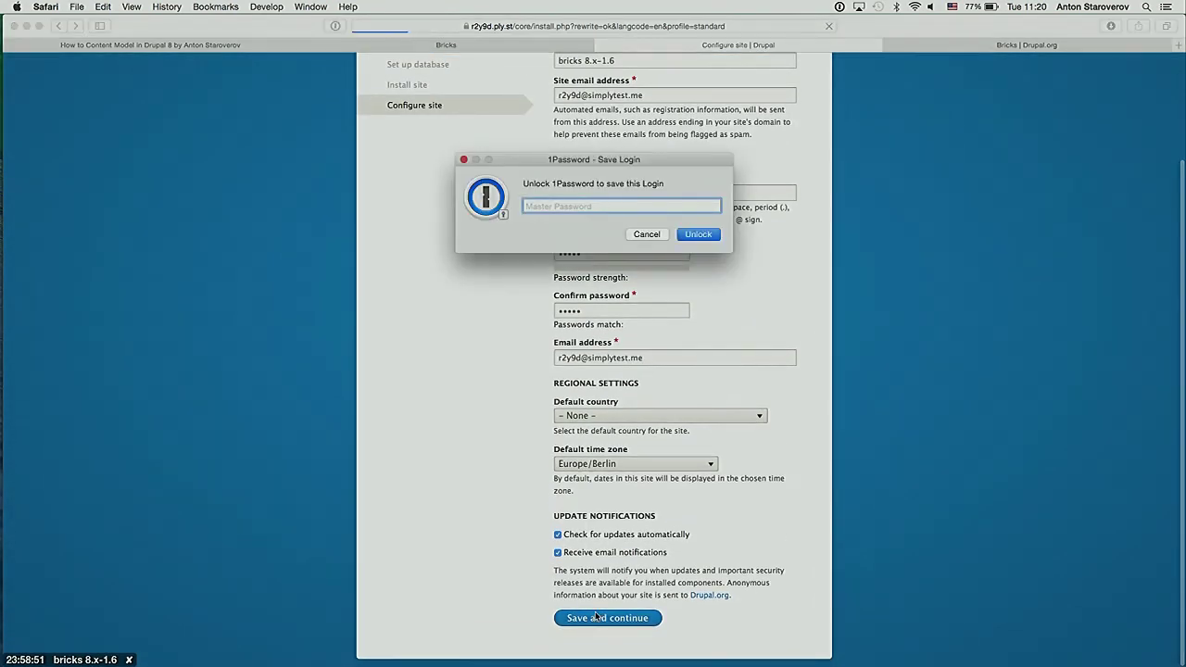
{"action": "left_click", "coordinate": [639, 233]}
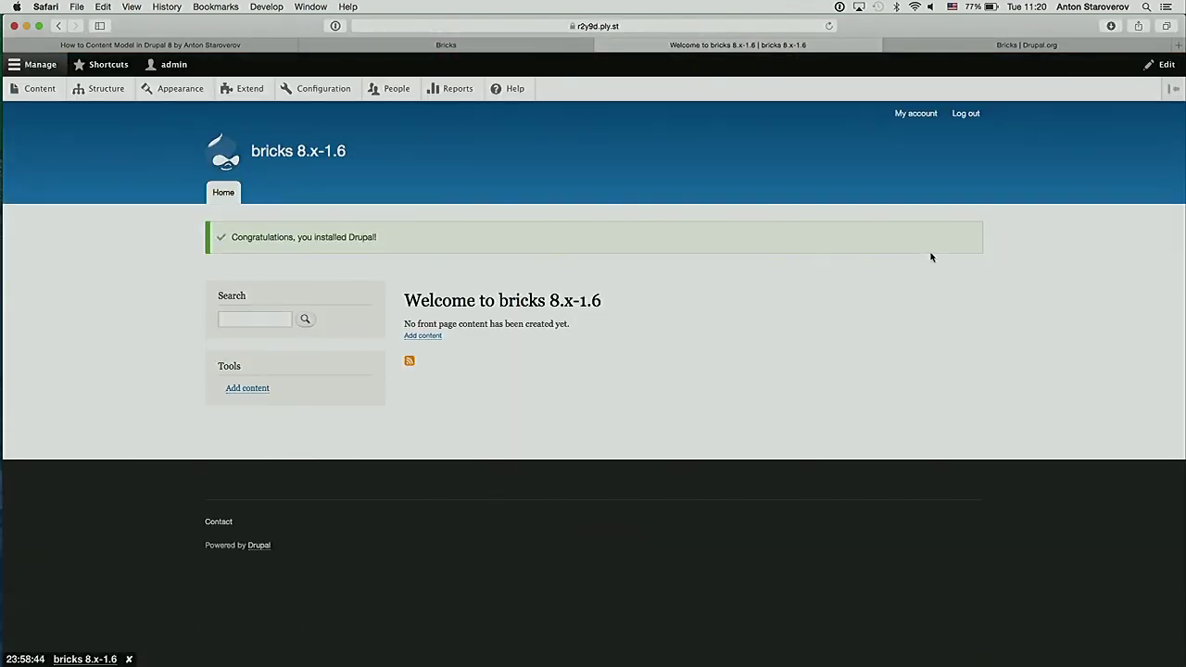
Filter the site's modules by "boot", select Bootstrap Kit Demo and start its installation
{"action": "left_click", "coordinate": [250, 89]}
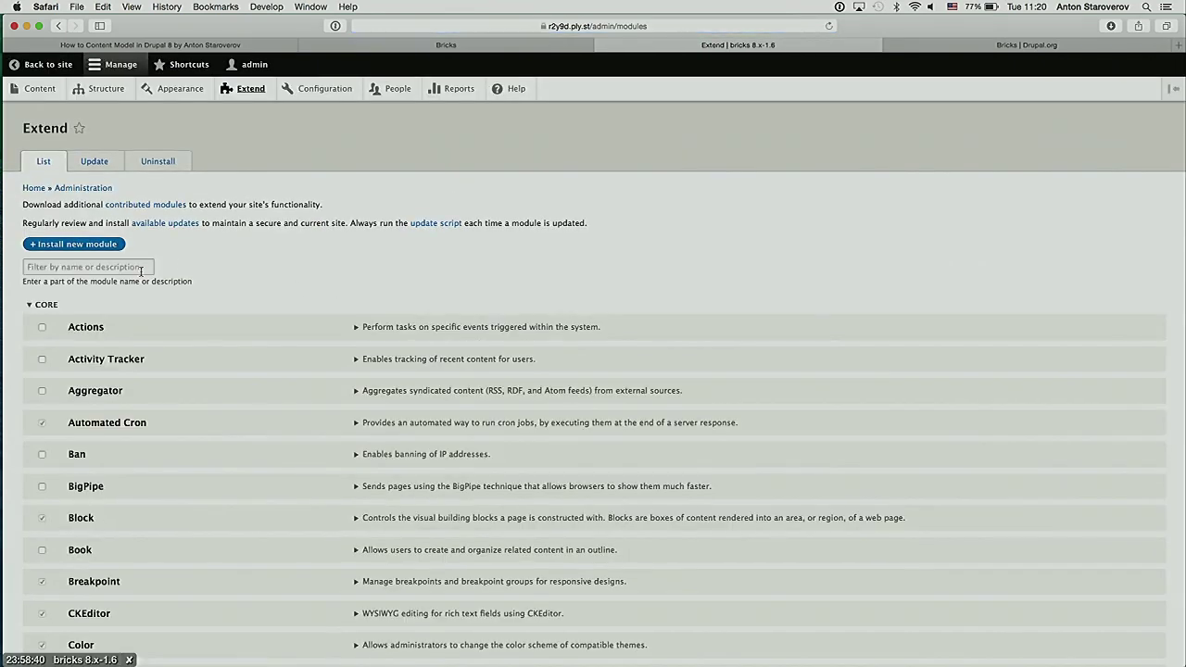
{"action": "left_click", "coordinate": [138, 268]}
{"action": "type", "text": "boot"}
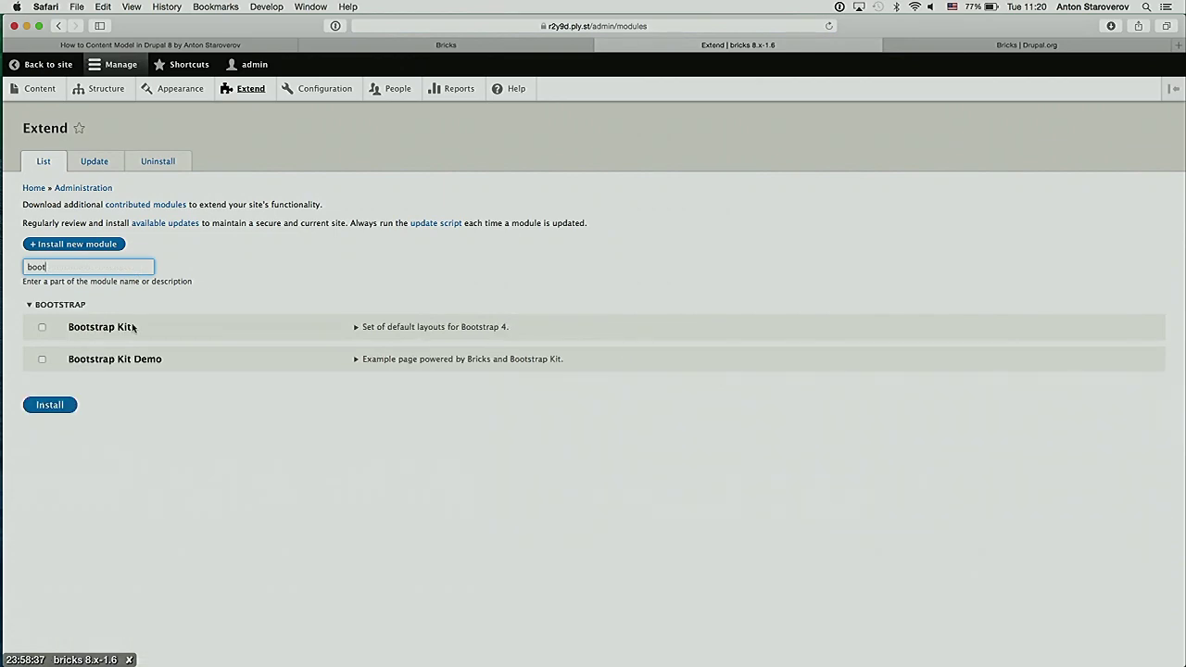
{"action": "left_click", "coordinate": [83, 364]}
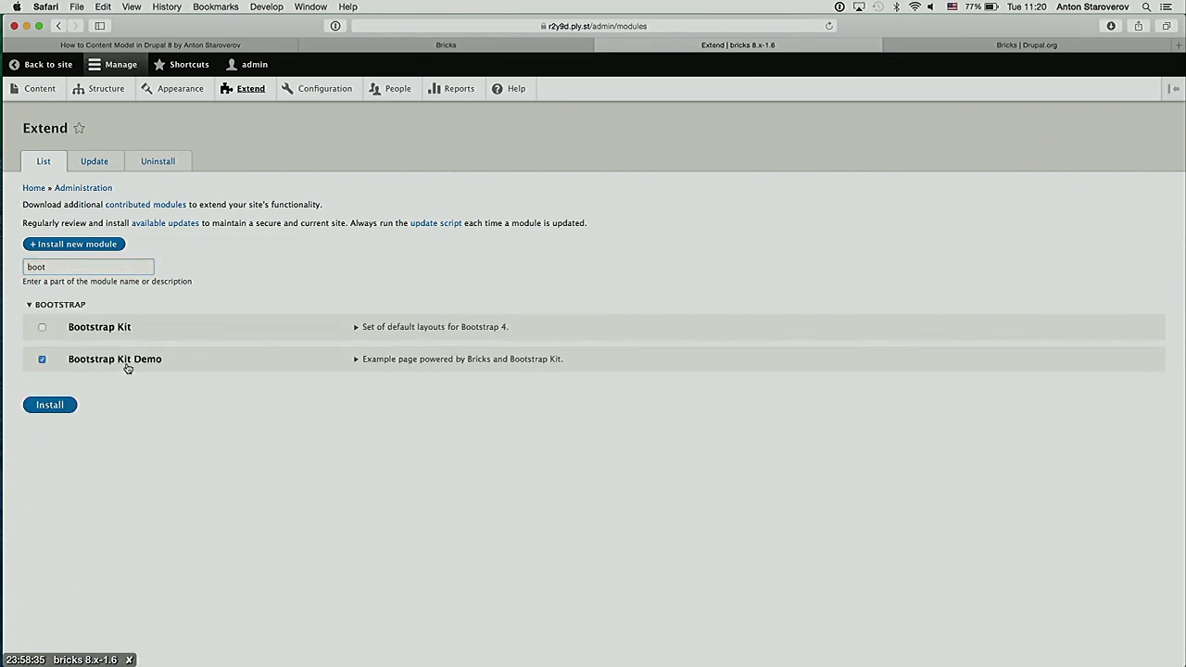
{"action": "left_click", "coordinate": [53, 410]}
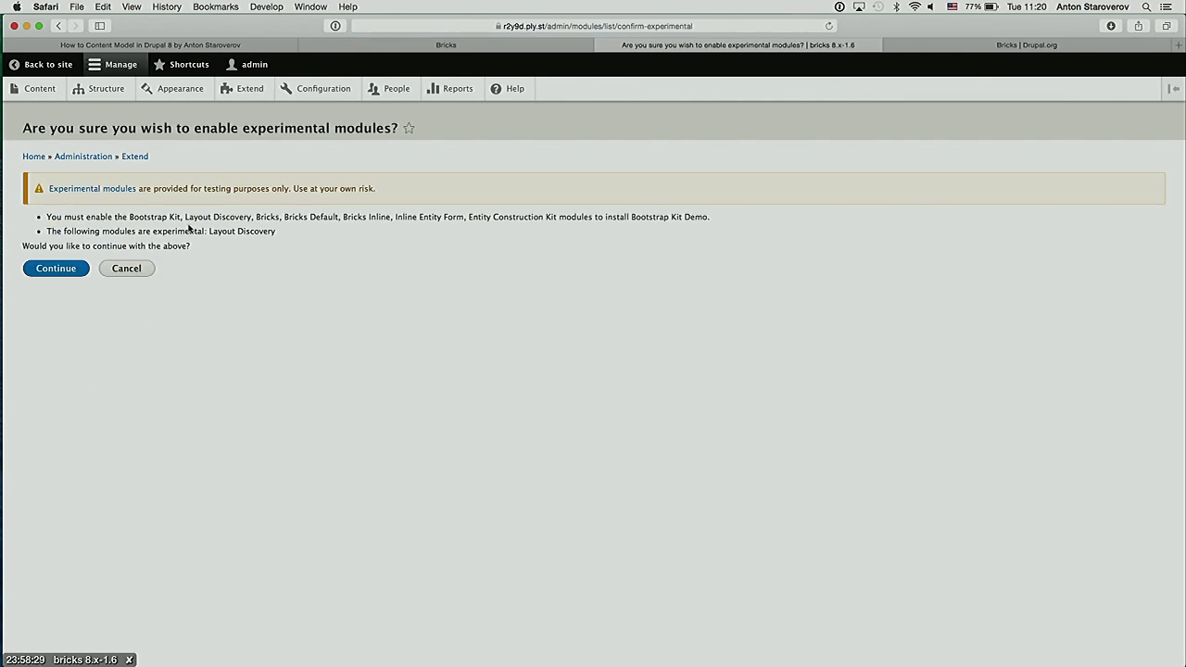
Examine the list of modules required by Bootstrap Kit Demo, including Bricks, Inline Entity Form and Entity Construction Kit
{"action": "scroll", "coordinate": [189, 227], "scroll_direction": "up", "scroll_amount": 5}
{"action": "scroll", "coordinate": [188, 224], "scroll_direction": "left", "scroll_amount": 2}
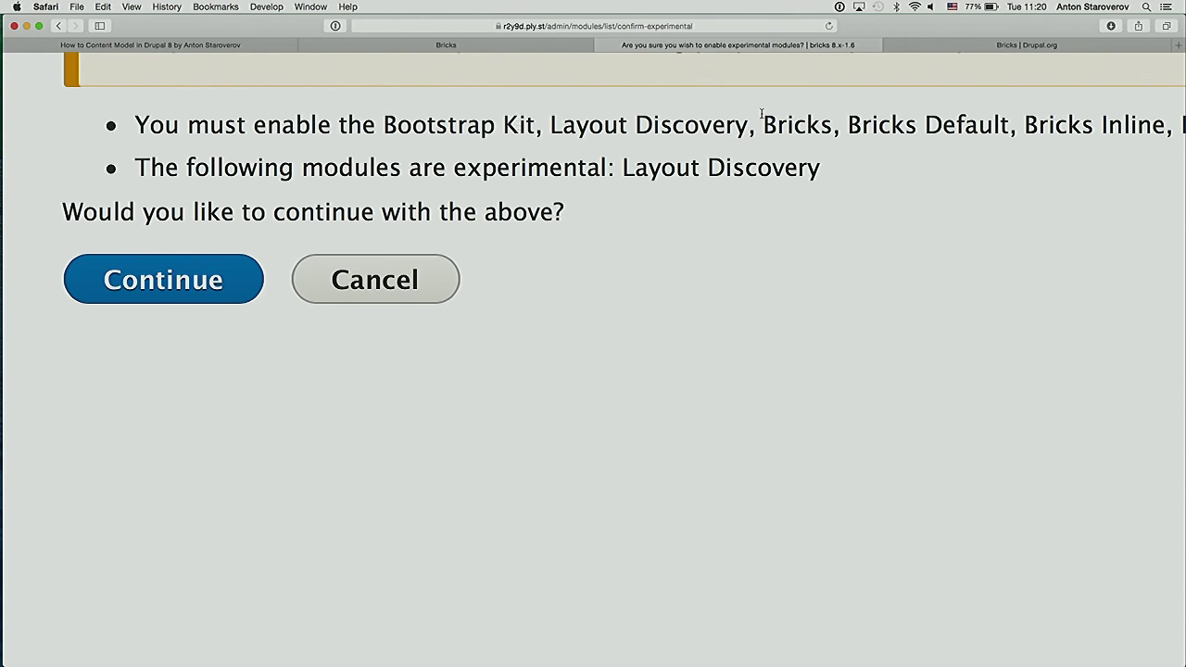
{"action": "scroll", "coordinate": [763, 120], "scroll_direction": "right", "scroll_amount": 2}
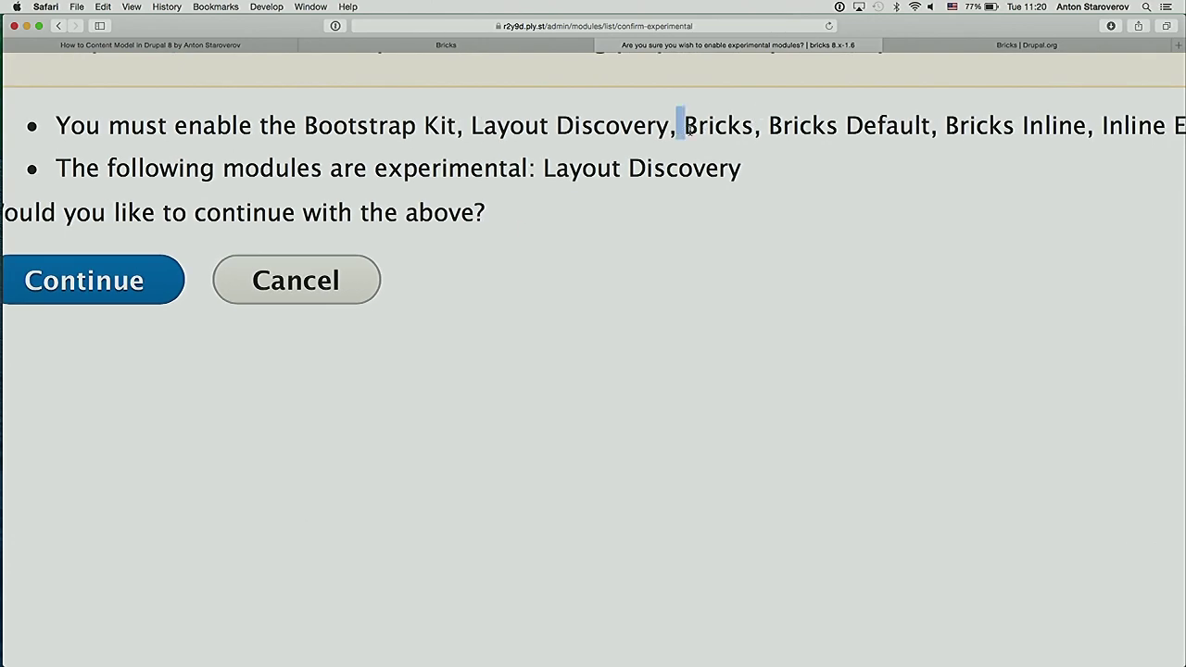
{"action": "left_click_drag", "start_coordinate": [681, 125], "coordinate": [755, 130]}
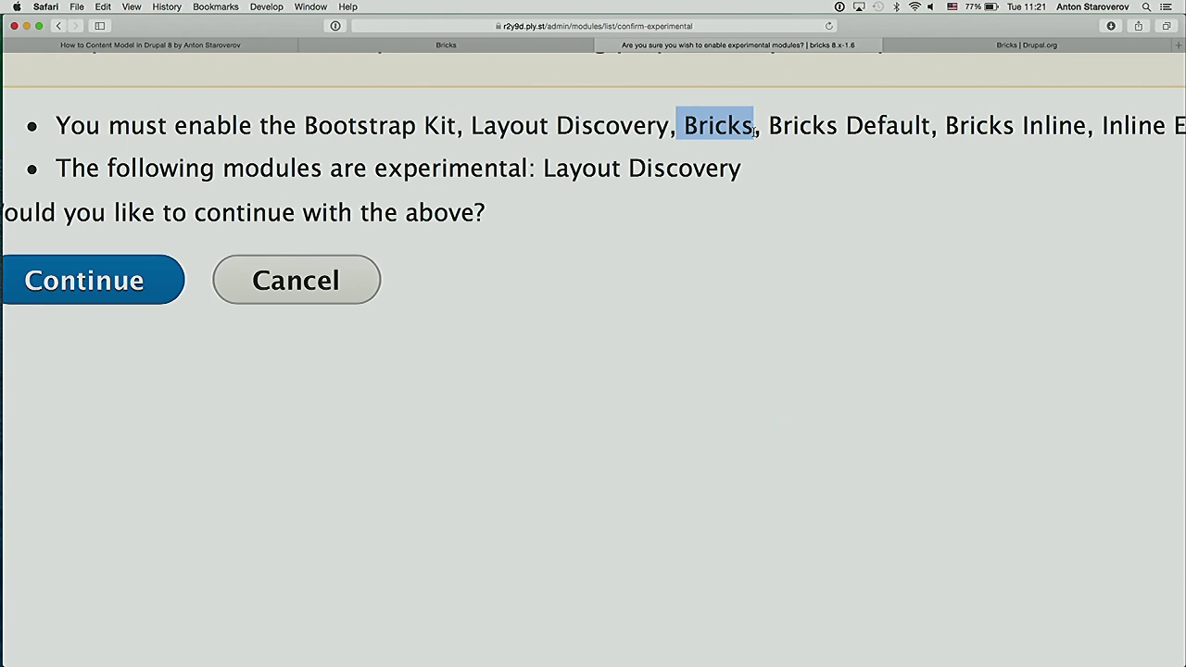
{"action": "scroll", "coordinate": [1011, 172], "scroll_direction": "right", "scroll_amount": 5}
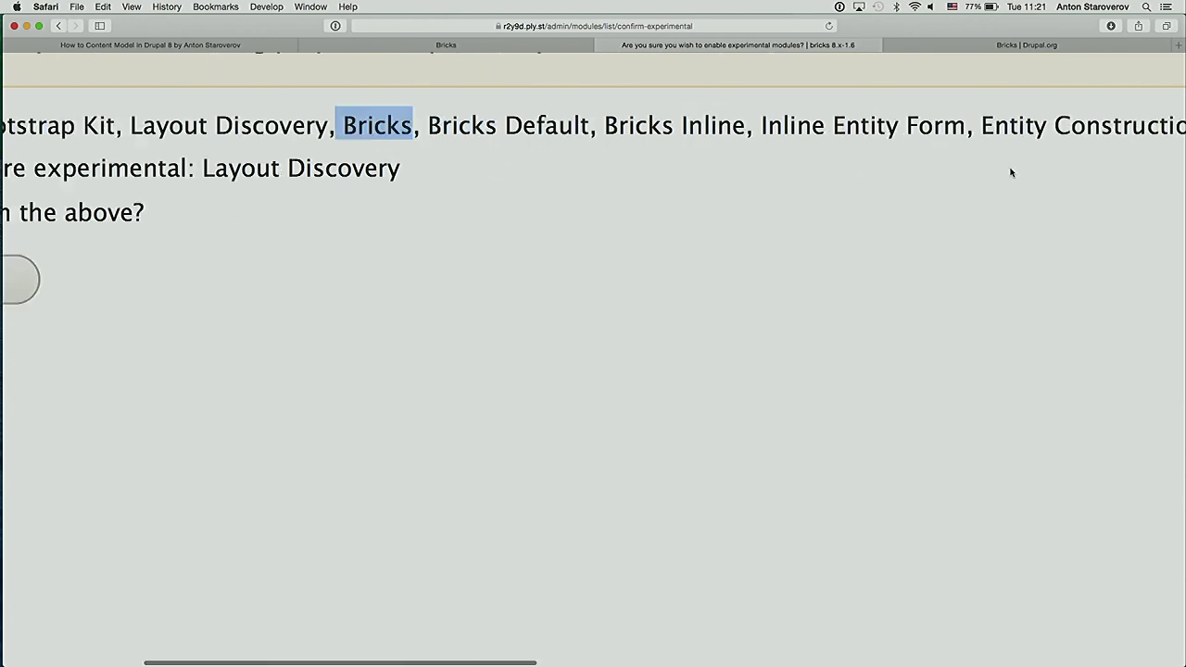
{"action": "left_click_drag", "start_coordinate": [727, 130], "coordinate": [956, 129]}
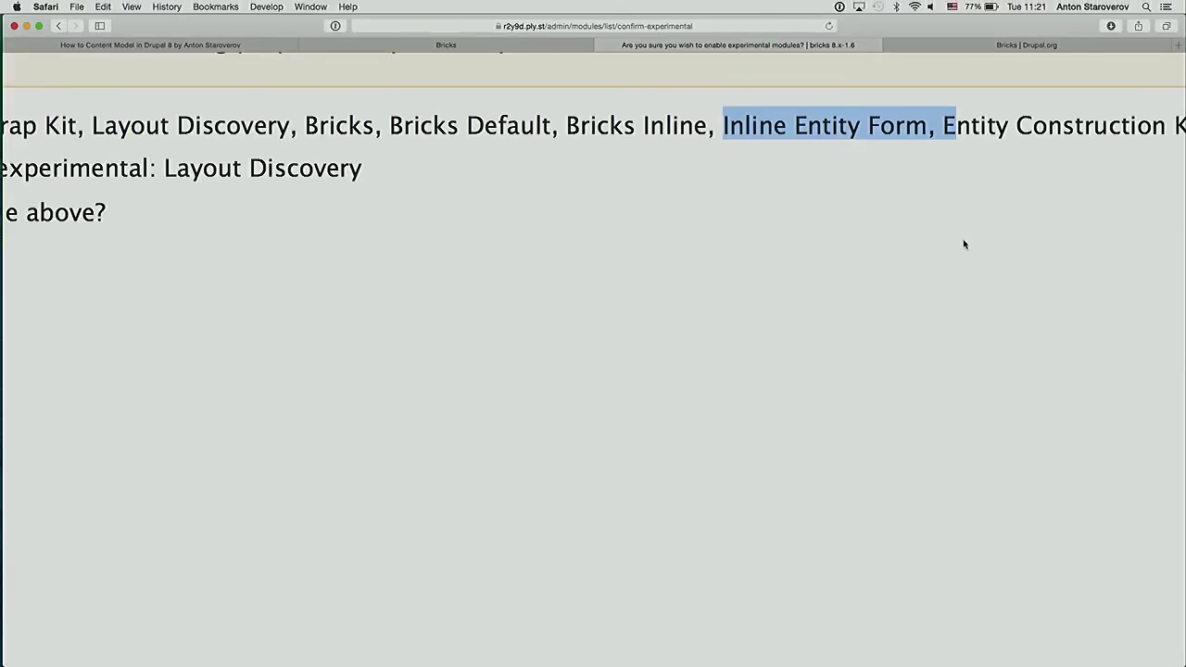
{"action": "scroll", "coordinate": [948, 167], "scroll_direction": "right", "scroll_amount": 3}
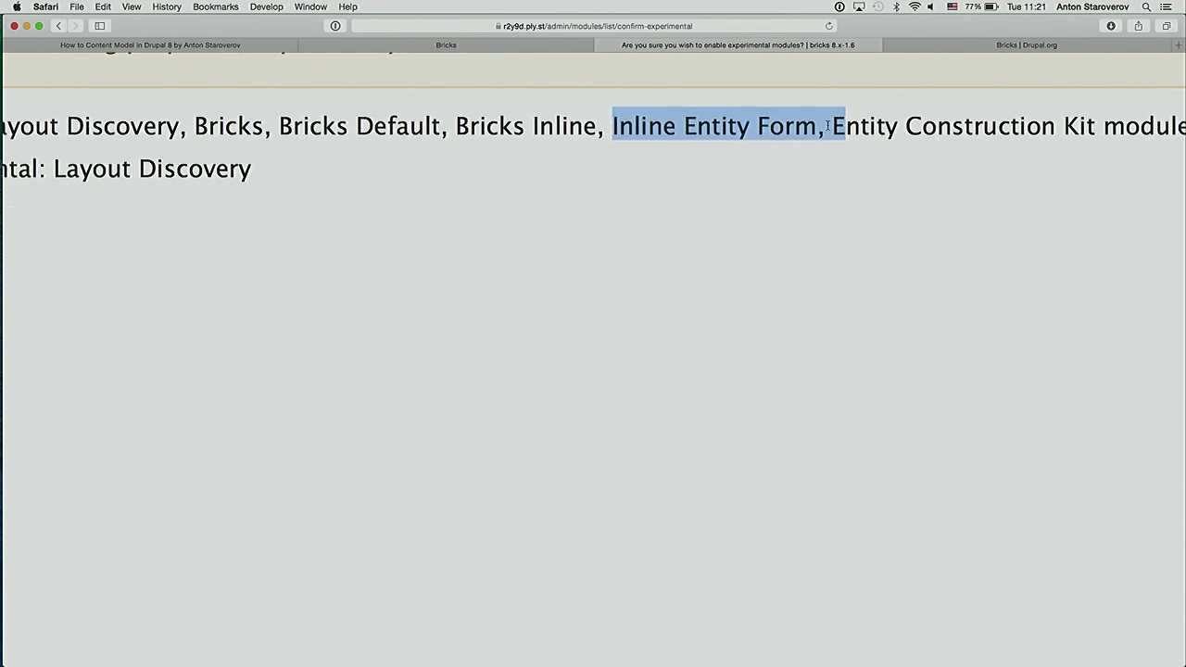
{"action": "left_click_drag", "start_coordinate": [824, 126], "coordinate": [1055, 126]}
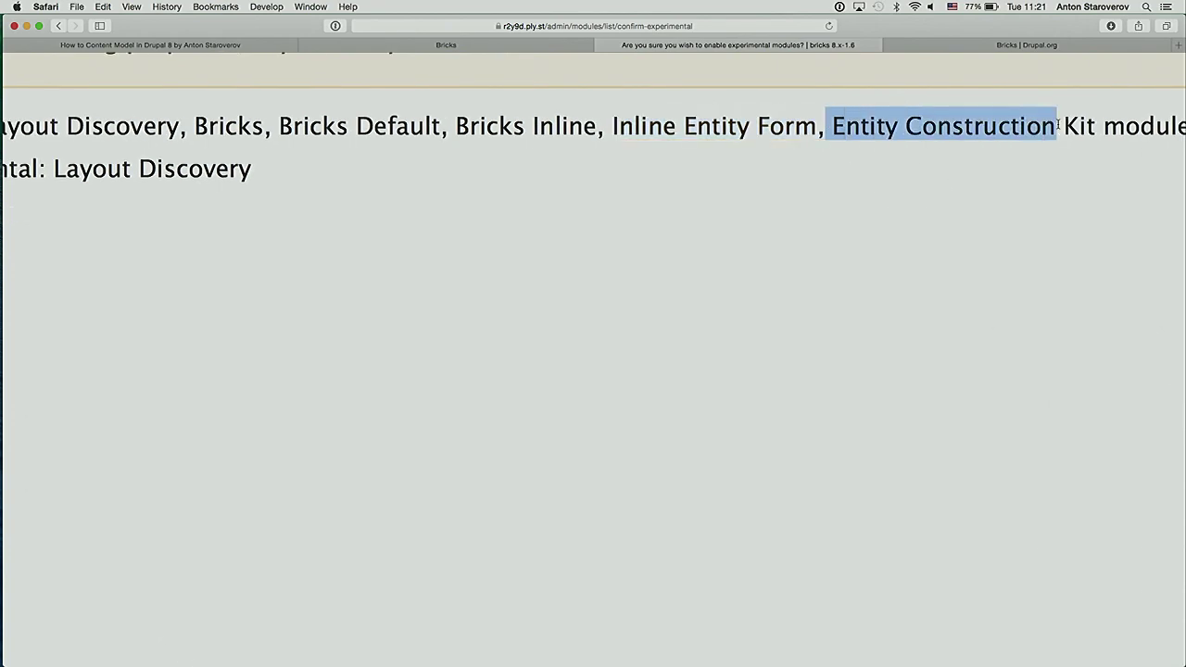
Review the required and experimental modules, including Layout Discovery, and try to continue with enabling Bootstrap Kit Demo
{"action": "scroll", "coordinate": [1101, 226], "scroll_direction": "right", "scroll_amount": 5}
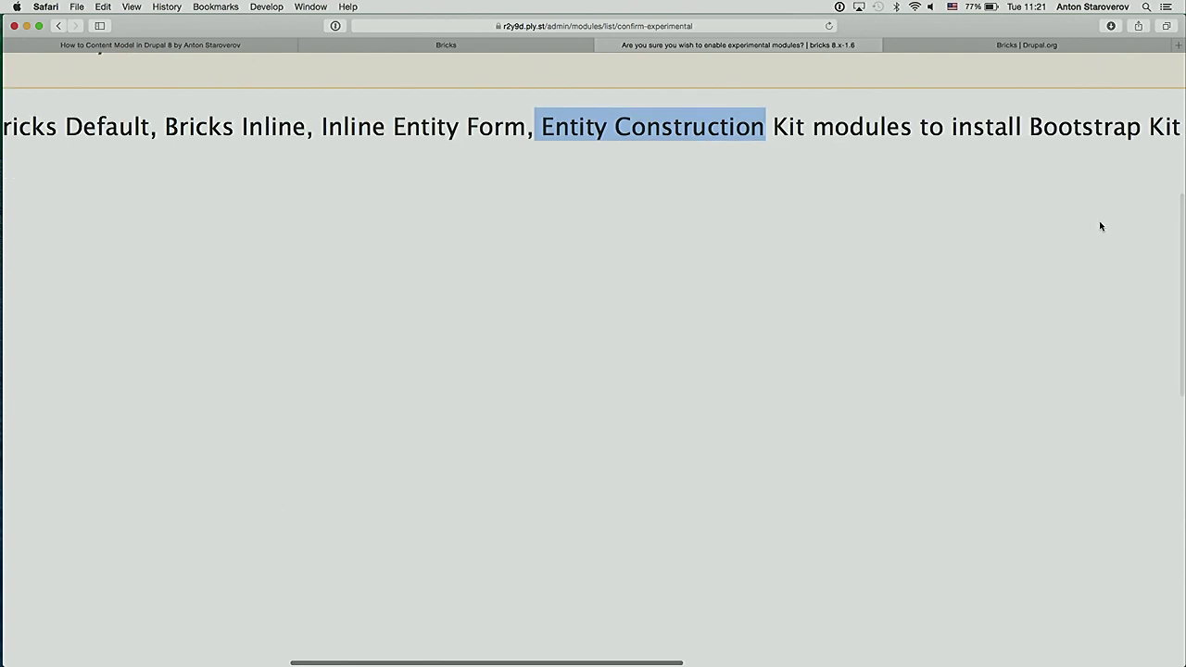
{"action": "scroll", "coordinate": [1101, 226], "scroll_direction": "left", "scroll_amount": 6}
{"action": "scroll", "coordinate": [1101, 226], "scroll_direction": "left", "scroll_amount": 8}
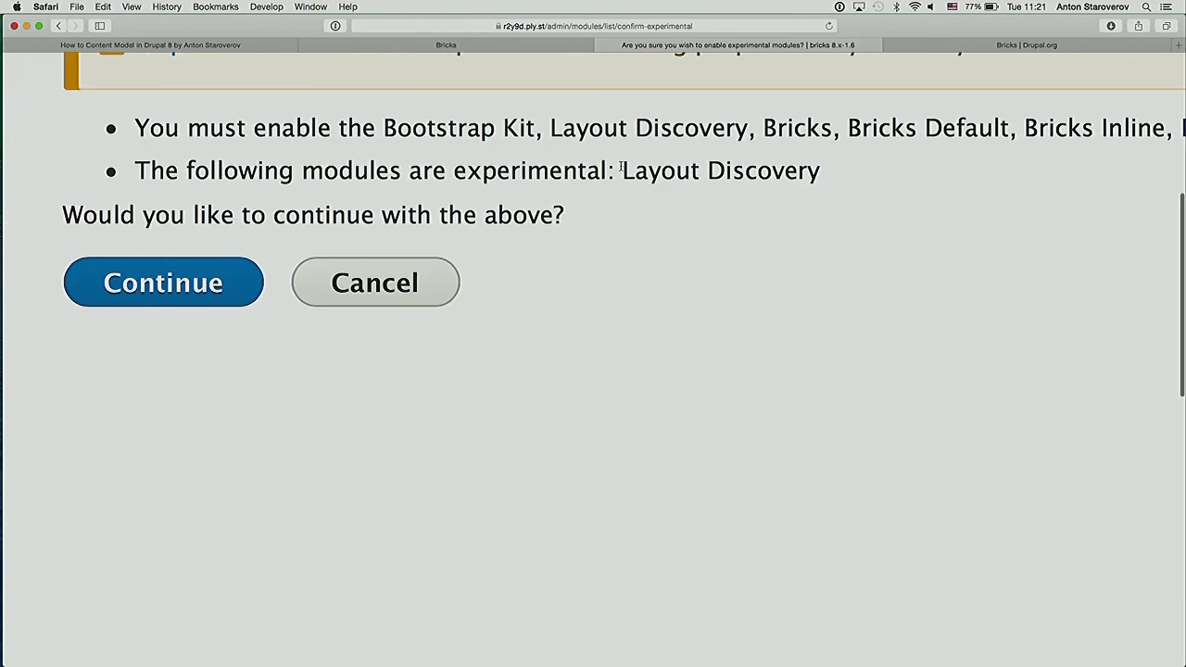
{"action": "left_click_drag", "start_coordinate": [621, 168], "coordinate": [827, 168]}
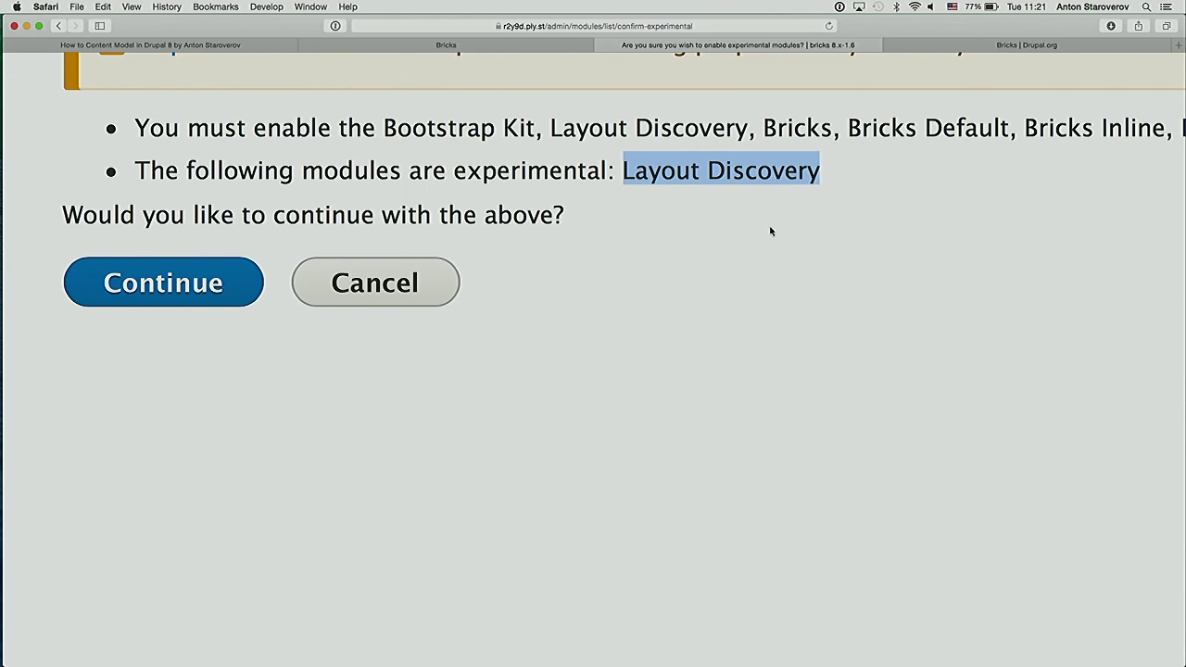
{"action": "left_click", "coordinate": [220, 280]}
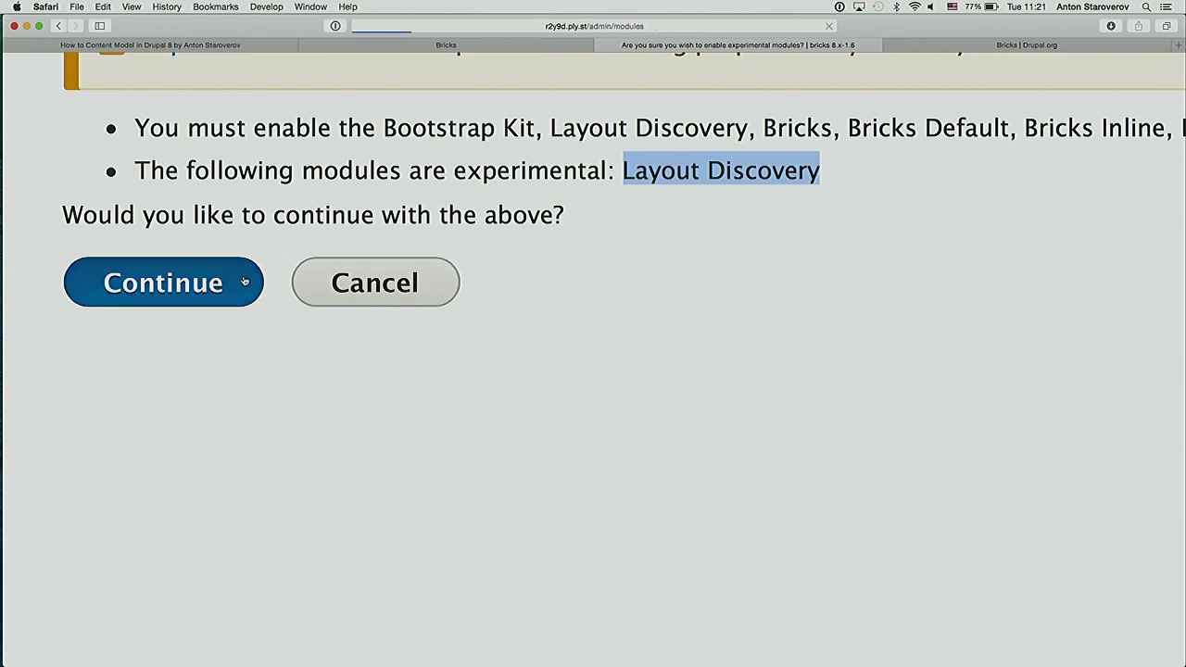
{"action": "key", "text": "shift+super+backslash"}
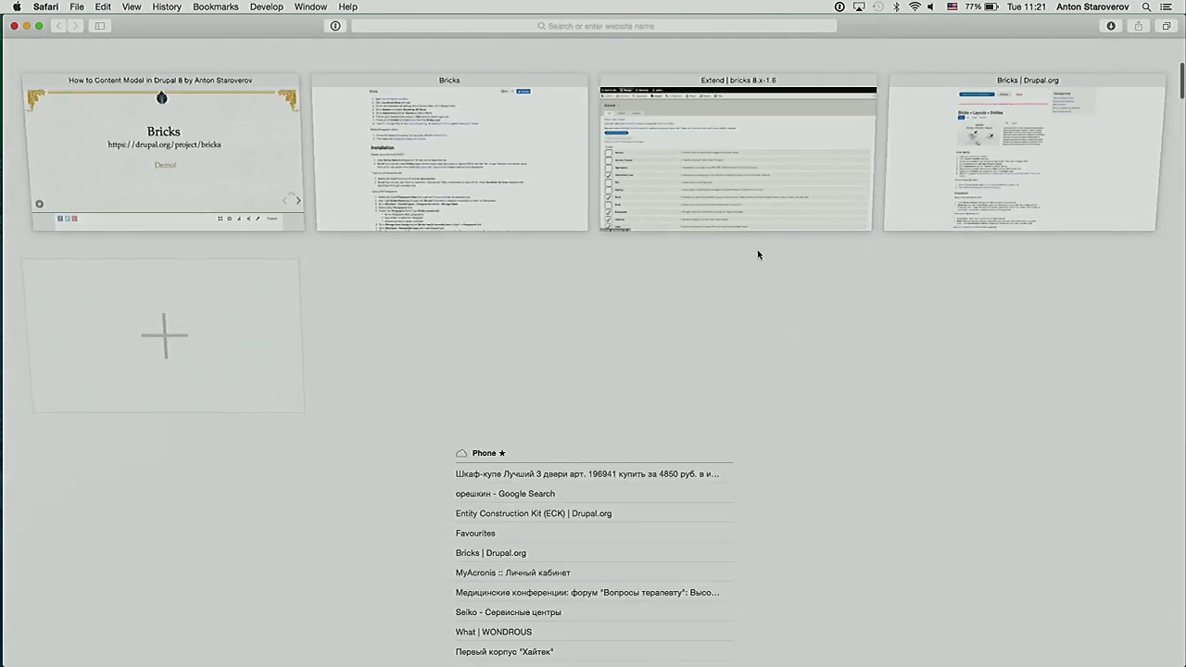
{"action": "left_click", "coordinate": [758, 181]}
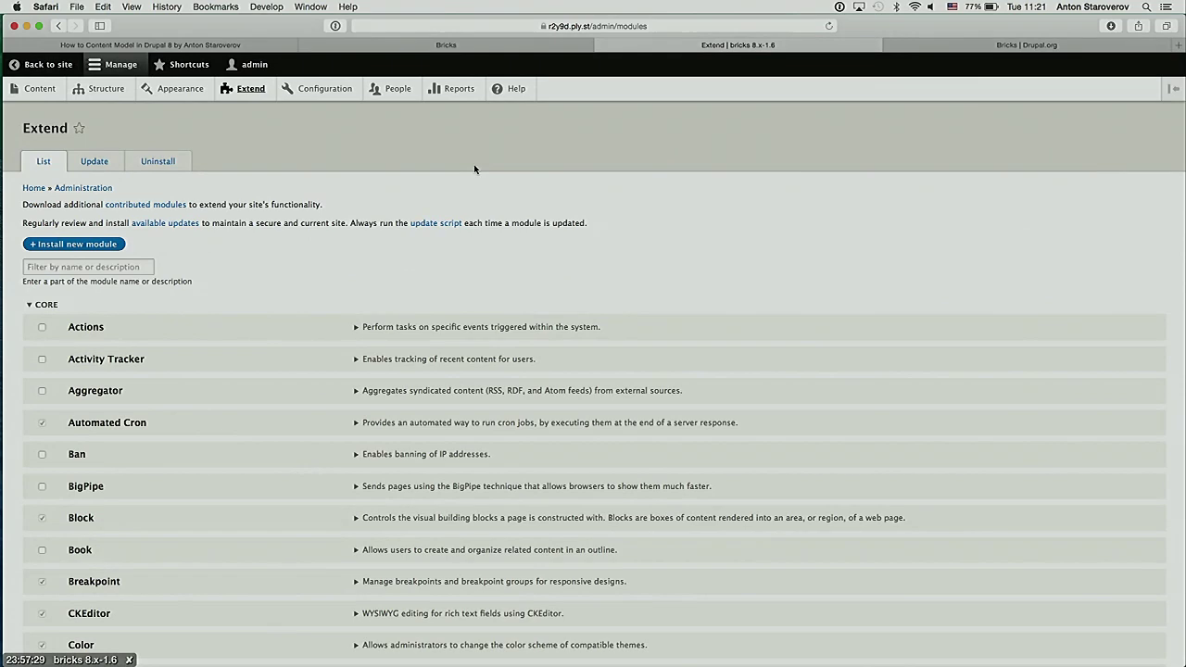
Install the Tweme 8.x-4.1 theme and set it as the site's default theme
{"action": "left_click", "coordinate": [188, 99]}
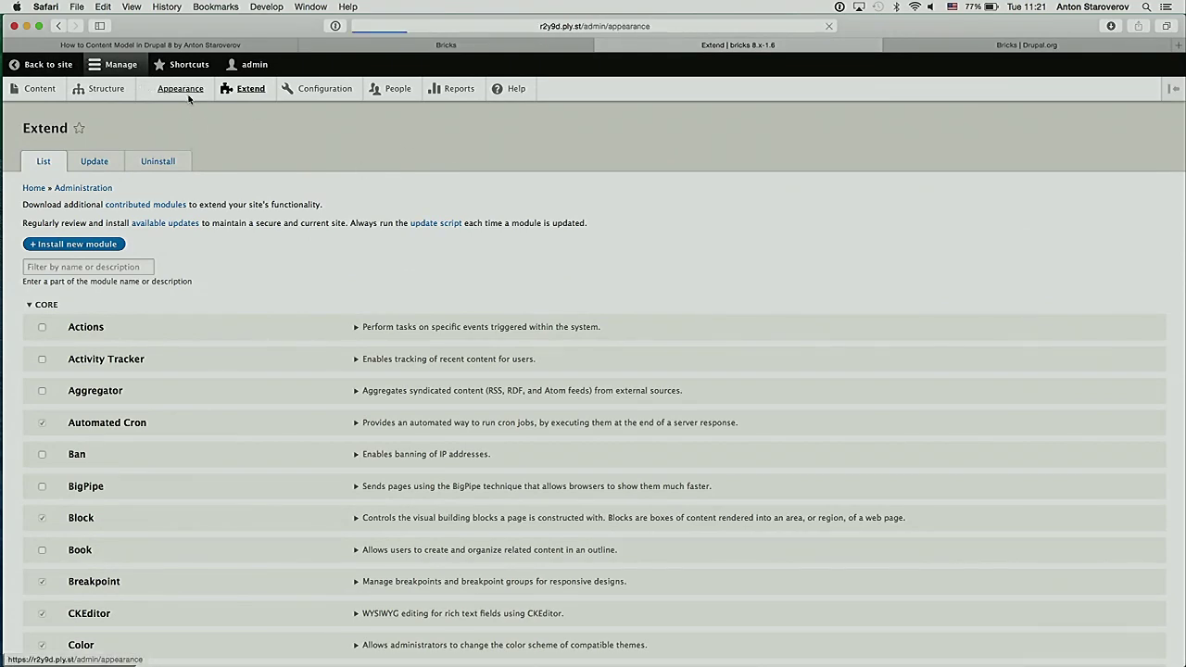
{"action": "scroll", "coordinate": [467, 362], "scroll_direction": "down", "scroll_amount": 5}
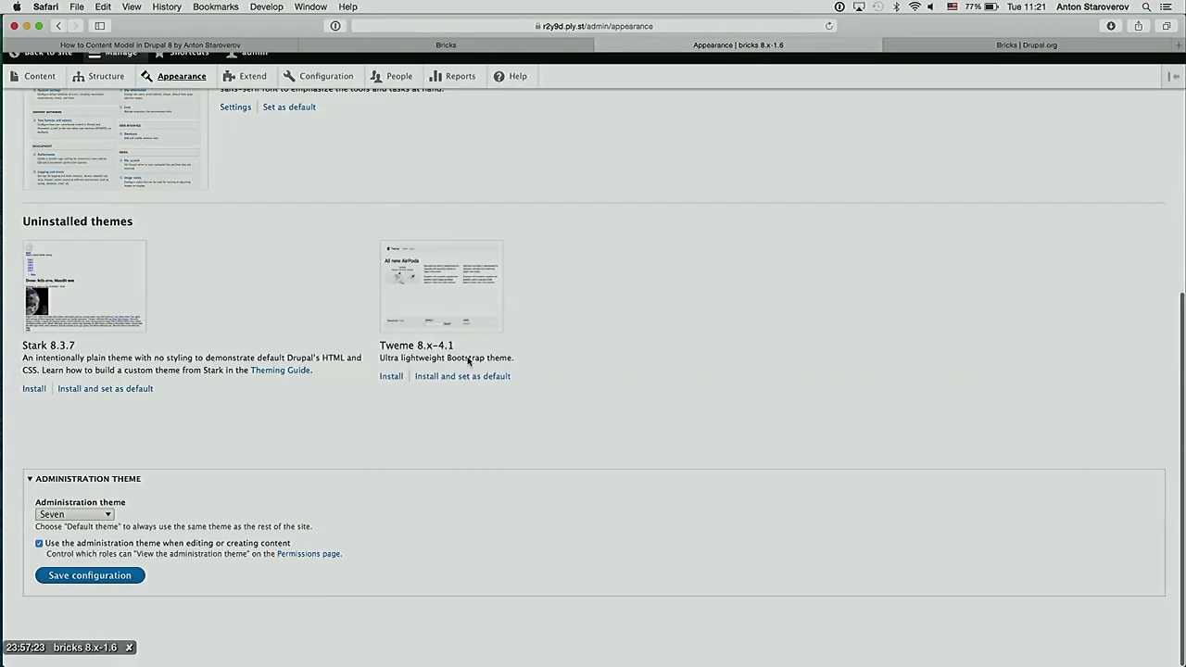
{"action": "left_click", "coordinate": [475, 388]}
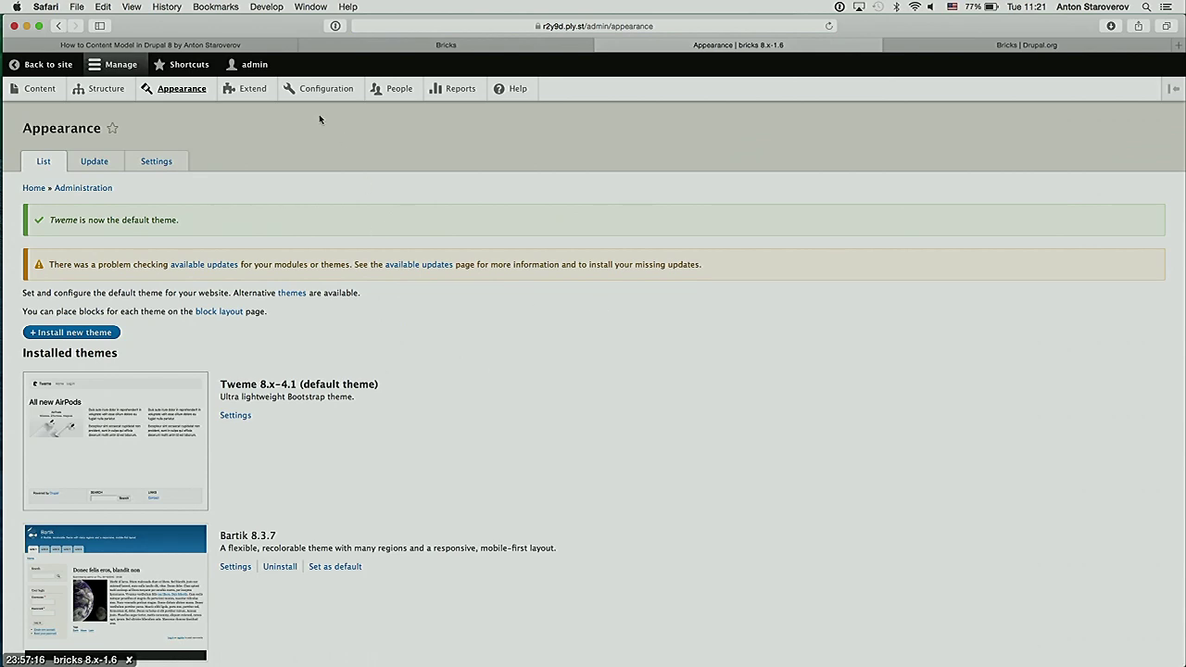
Filter the site's modules by "boo", install Bootstrap Kit Demo and confirm enabling its required modules
{"action": "left_click", "coordinate": [248, 89]}
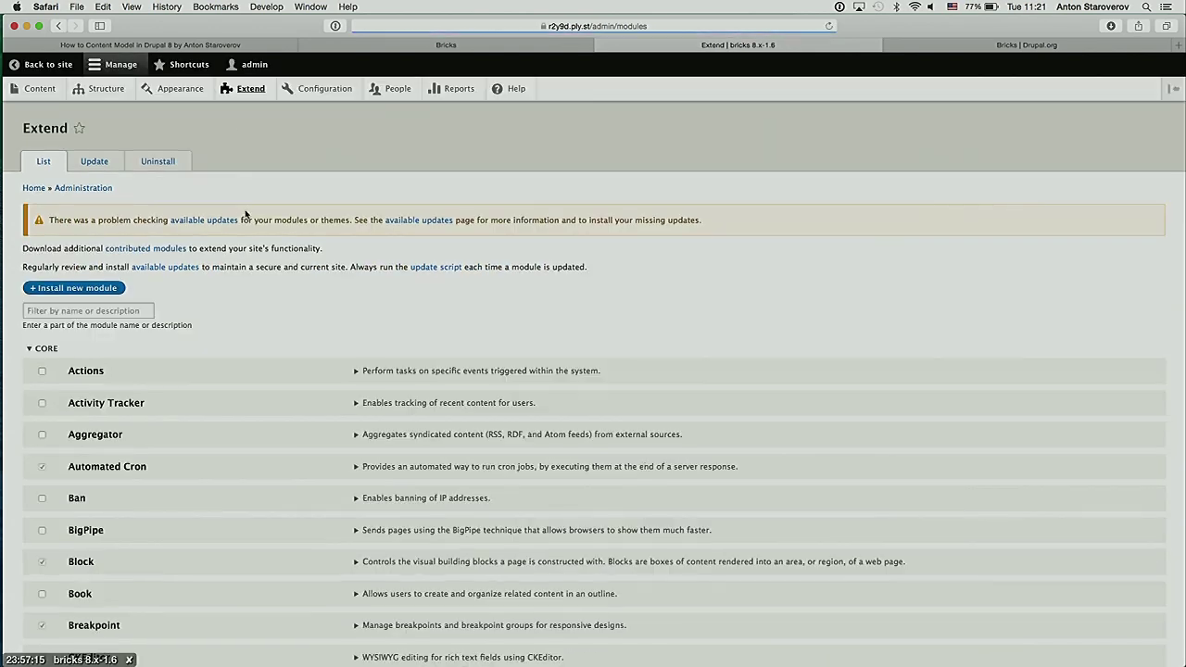
{"action": "left_click", "coordinate": [120, 315]}
{"action": "type", "text": "boo"}
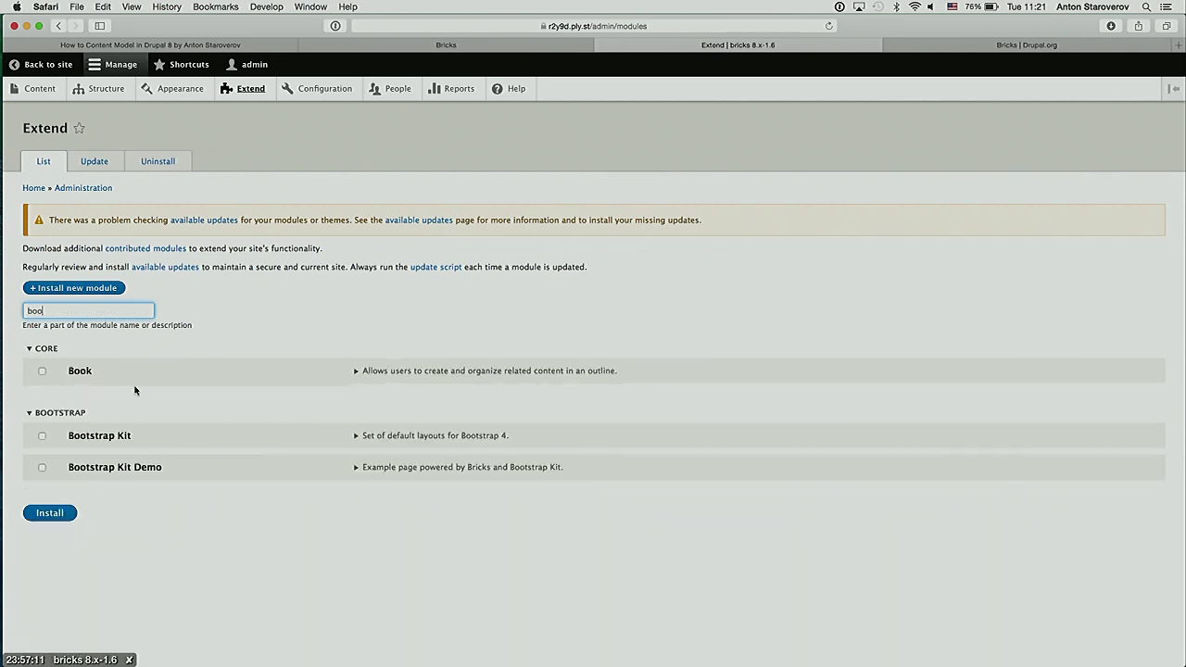
{"action": "left_click", "coordinate": [102, 467]}
{"action": "left_click", "coordinate": [43, 517]}
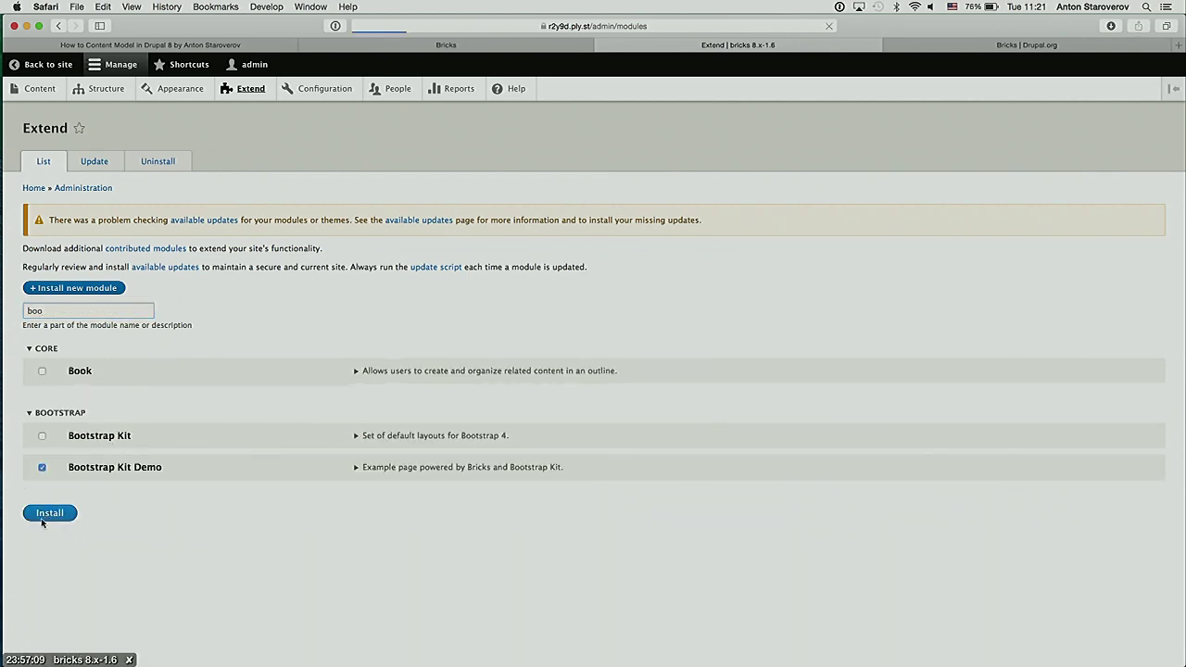
{"action": "left_click", "coordinate": [53, 275]}
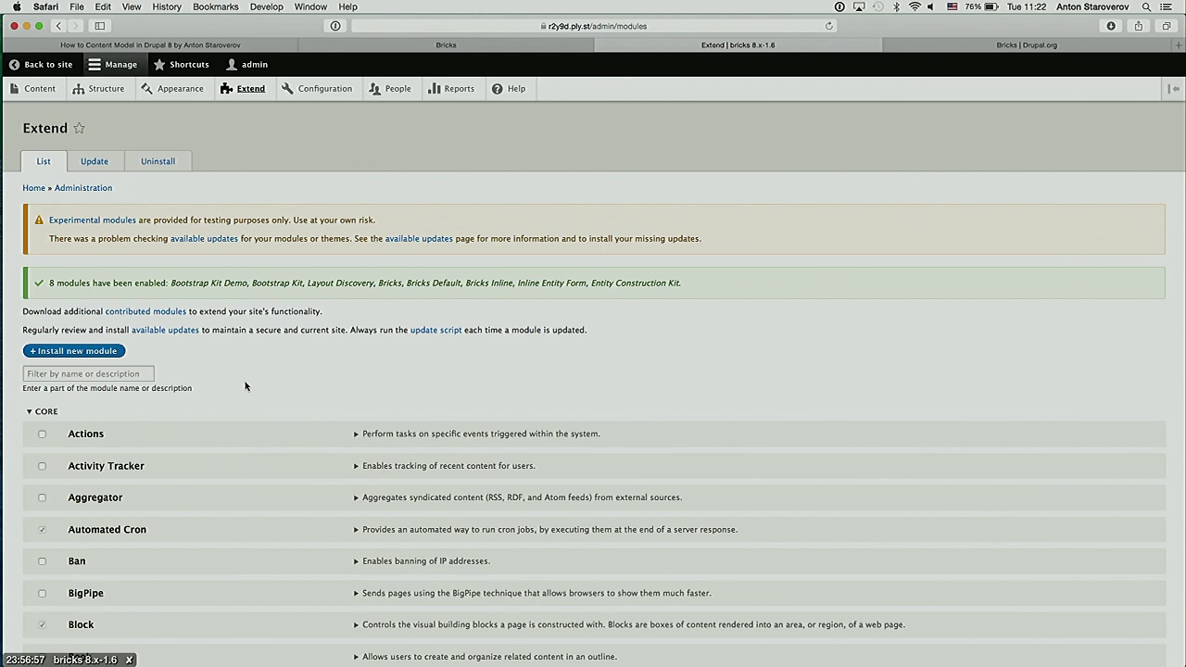
Start a new Bricky content item and title it "How to Content Model in Drupal 8"
{"action": "left_click", "coordinate": [42, 89]}
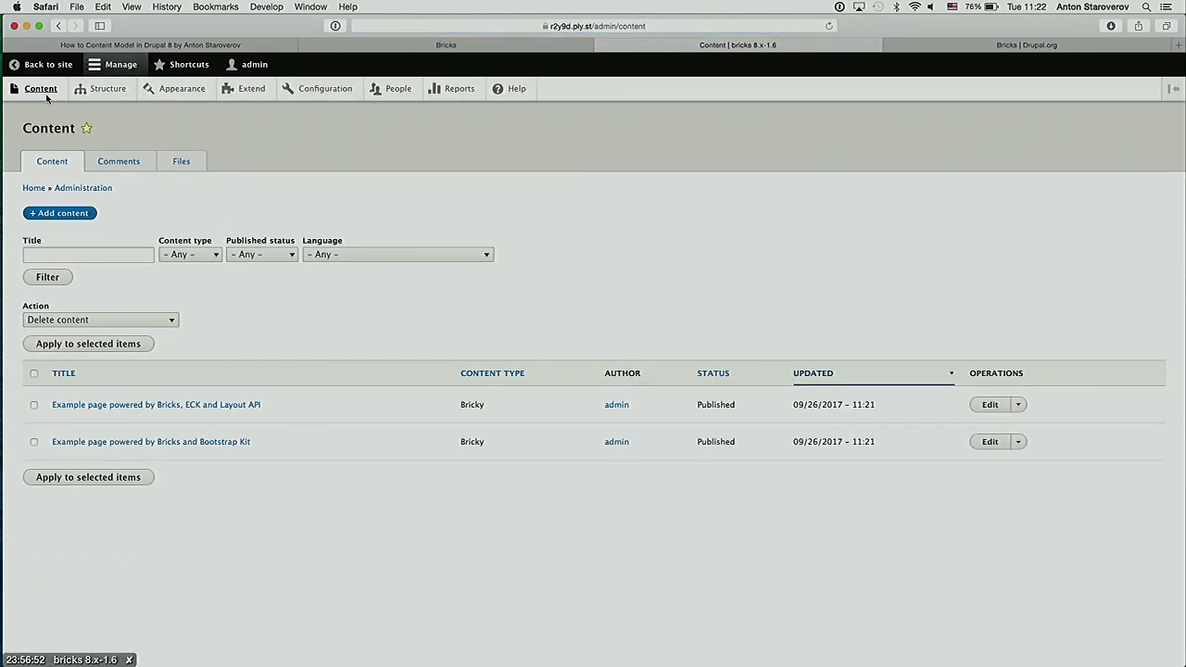
{"action": "left_click", "coordinate": [62, 216]}
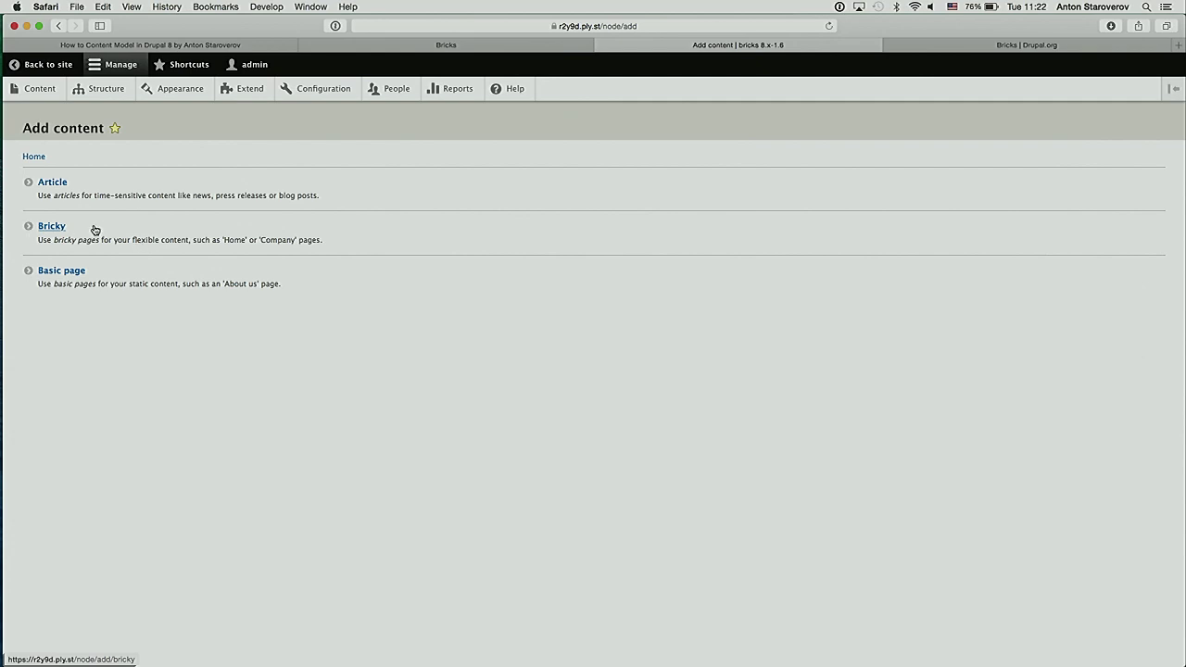
{"action": "left_click", "coordinate": [53, 227]}
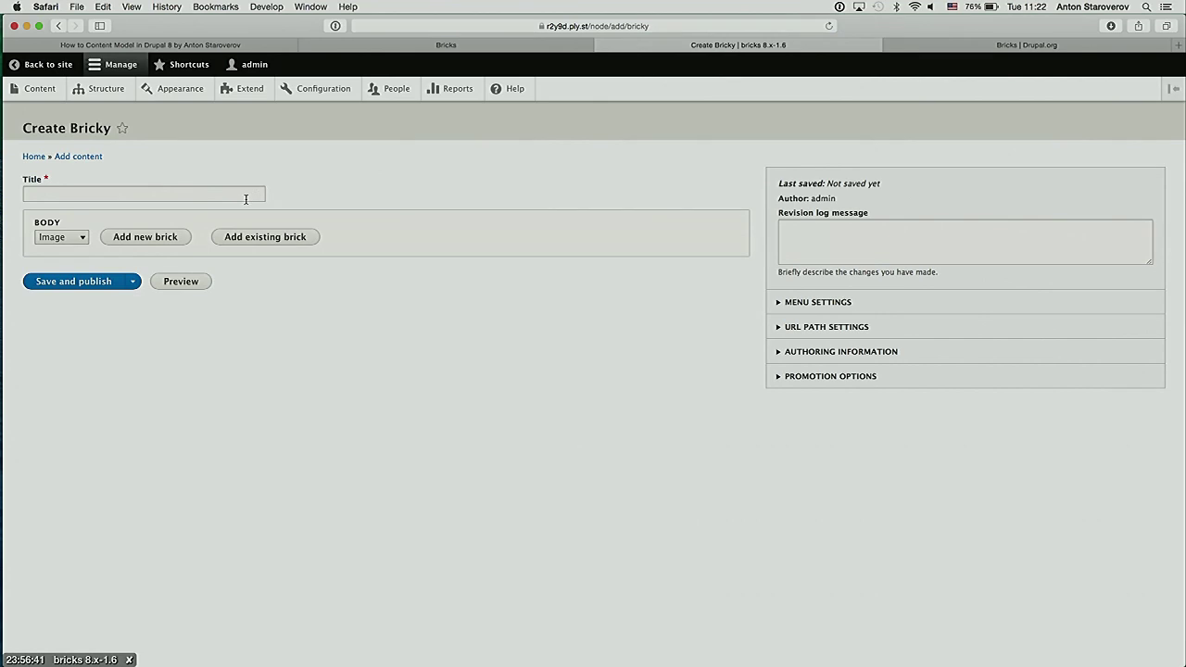
{"action": "scroll", "coordinate": [201, 216], "scroll_direction": "up", "scroll_amount": 3}
{"action": "scroll", "coordinate": [201, 216], "scroll_direction": "left", "scroll_amount": 2}
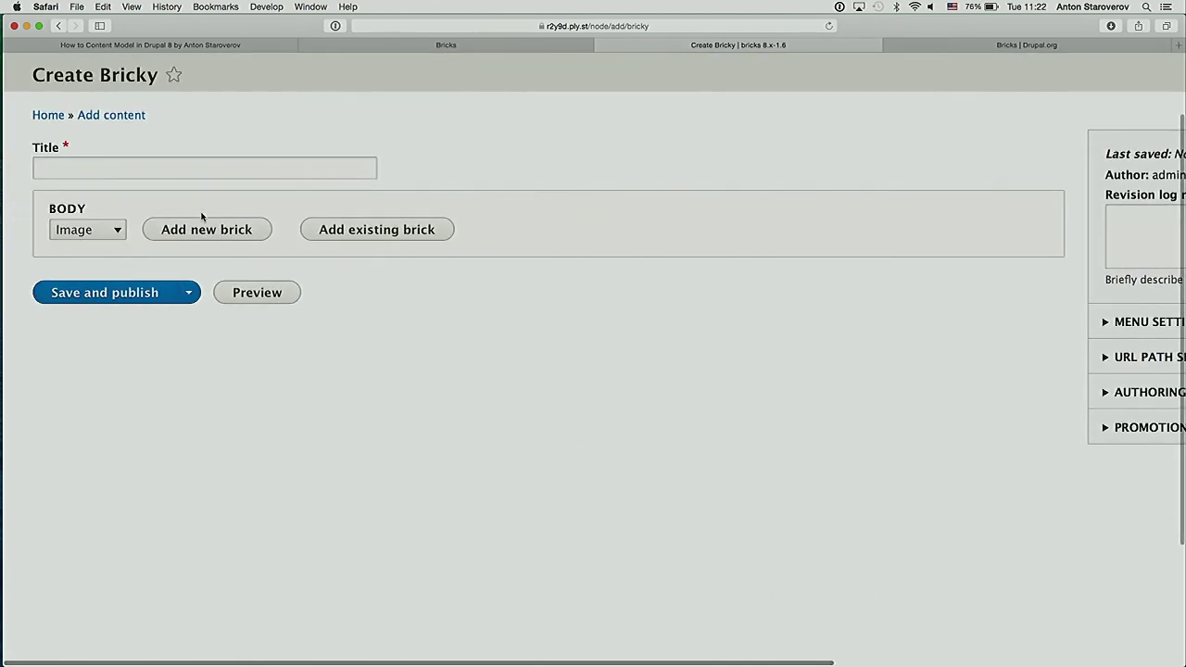
{"action": "scroll", "coordinate": [201, 220], "scroll_direction": "down", "scroll_amount": 1}
{"action": "left_click", "coordinate": [209, 155]}
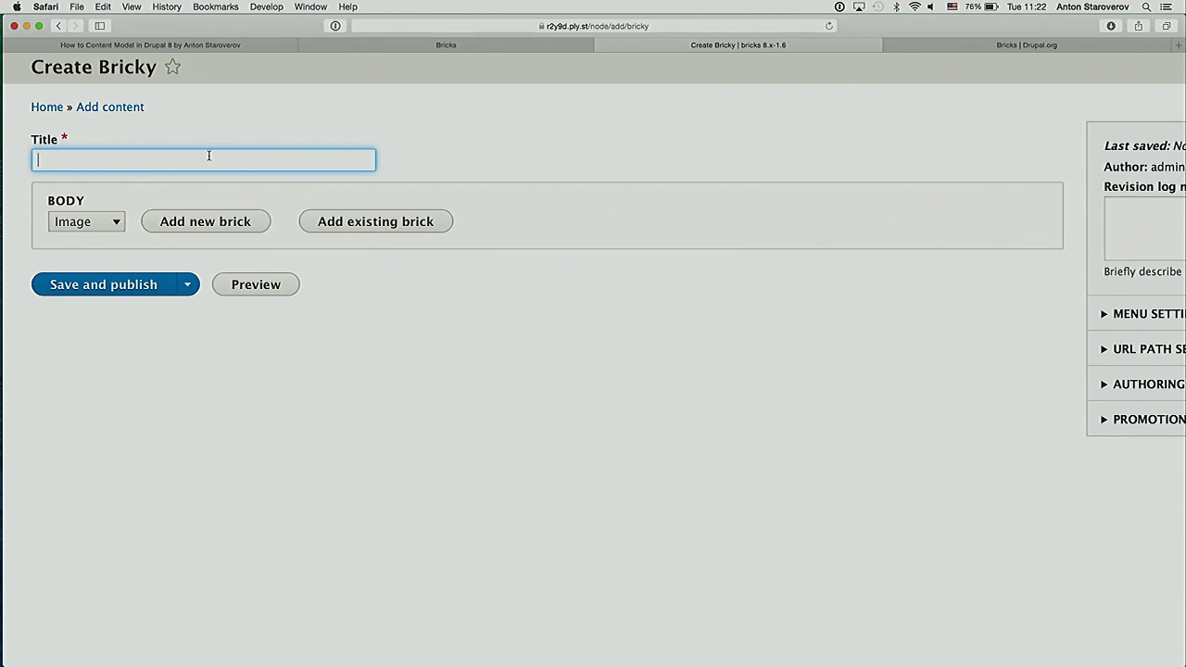
{"action": "type", "text": "C"}
{"action": "type", "text": "How to Con"}
{"action": "type", "text": "tent "}
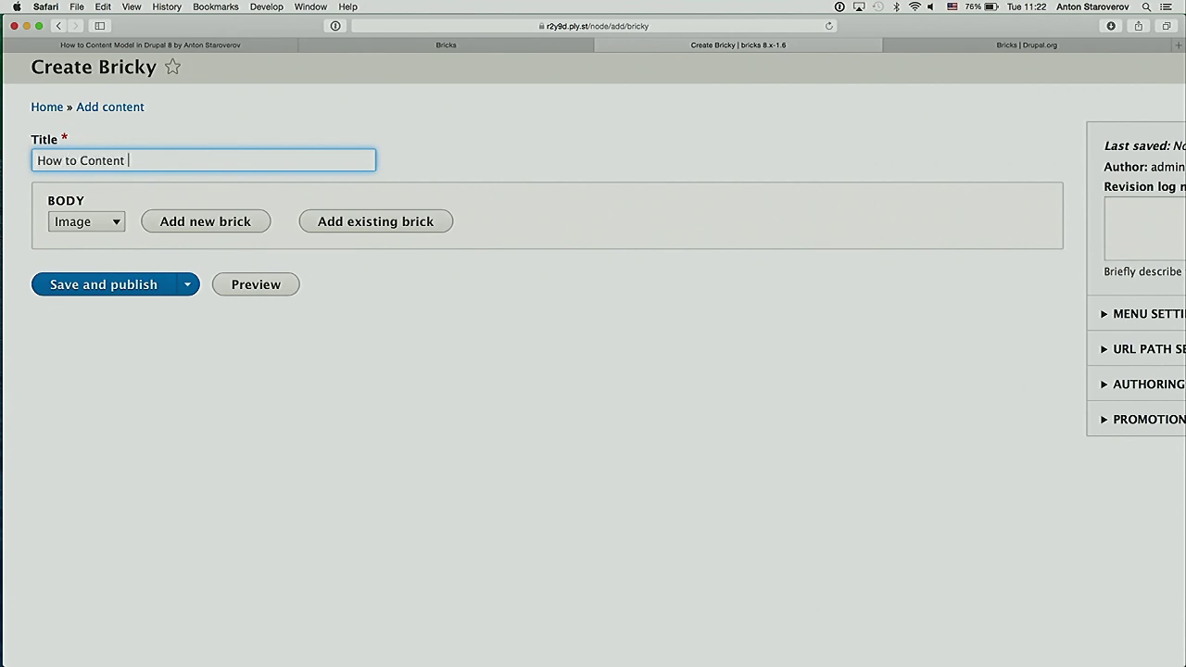
{"action": "type", "text": "Model in Drupal 8"}
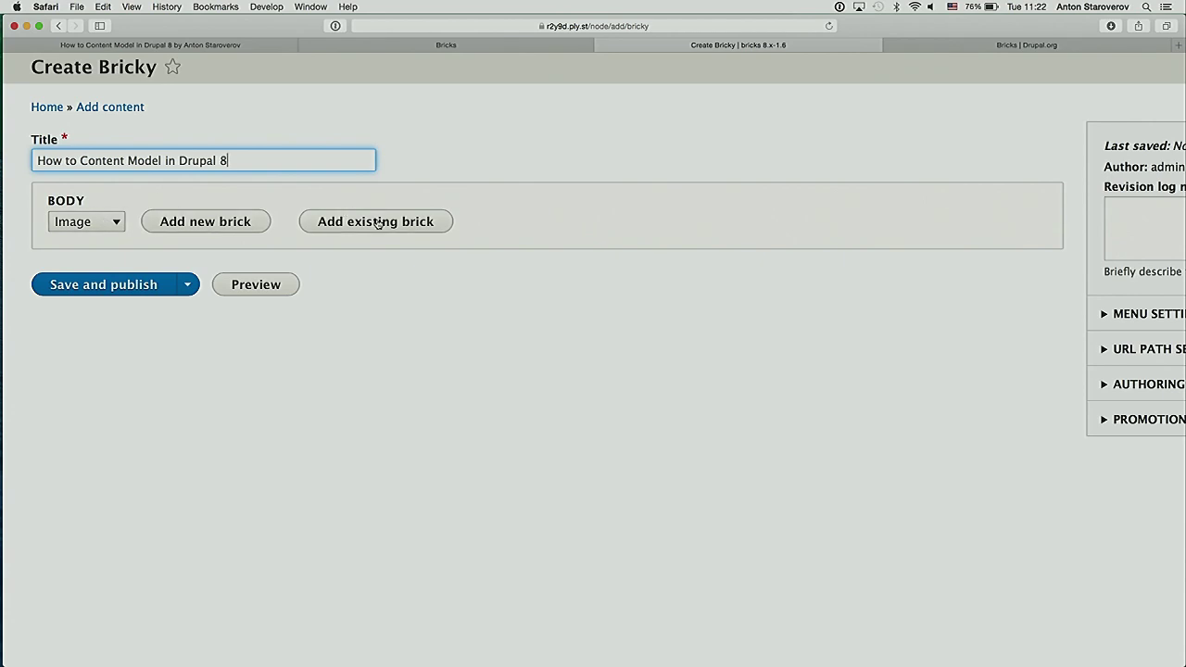
Add a Text brick titled "Some text" with the text "Some text to show the concept!" to the body and publish the page
{"action": "left_click", "coordinate": [103, 223]}
{"action": "key", "text": "Escape"}
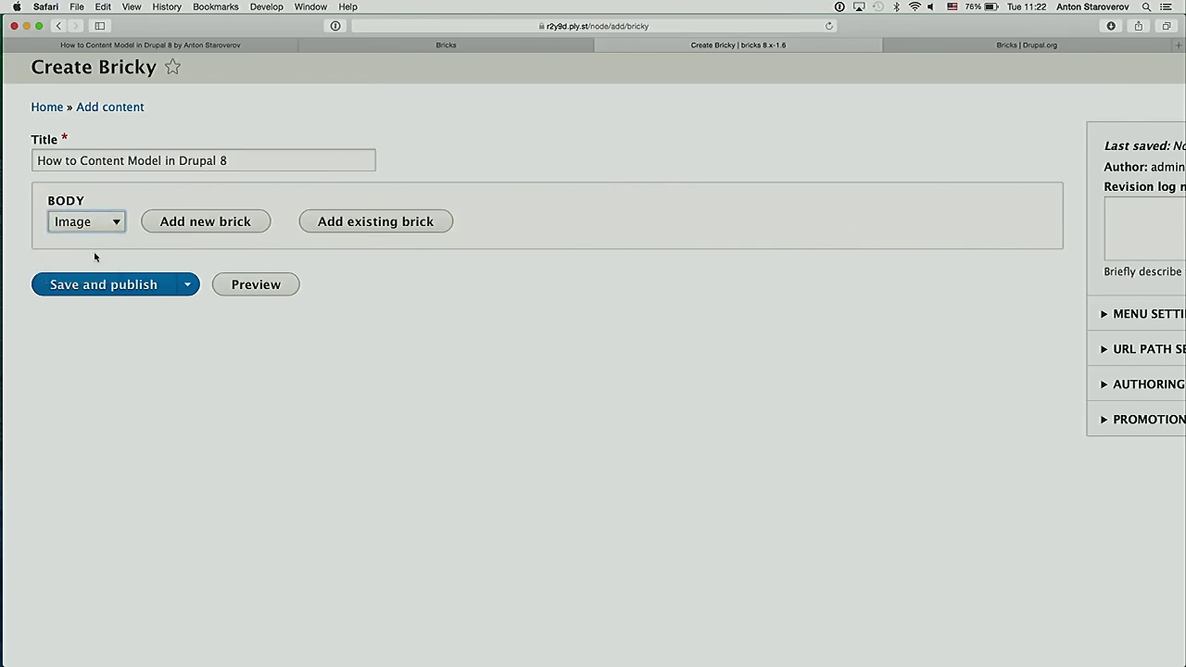
{"action": "left_click", "coordinate": [227, 230]}
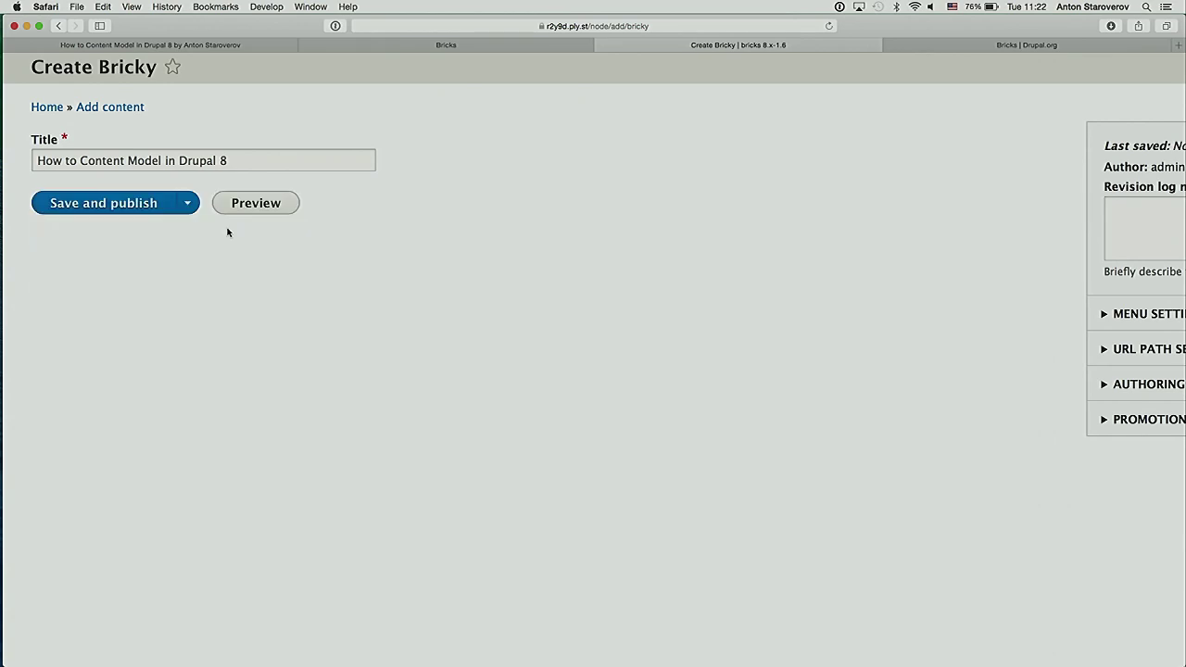
{"action": "left_click", "coordinate": [192, 249]}
{"action": "type", "text": "Some text"}
{"action": "key", "text": "Tab"}
{"action": "type", "text": "Some text "}
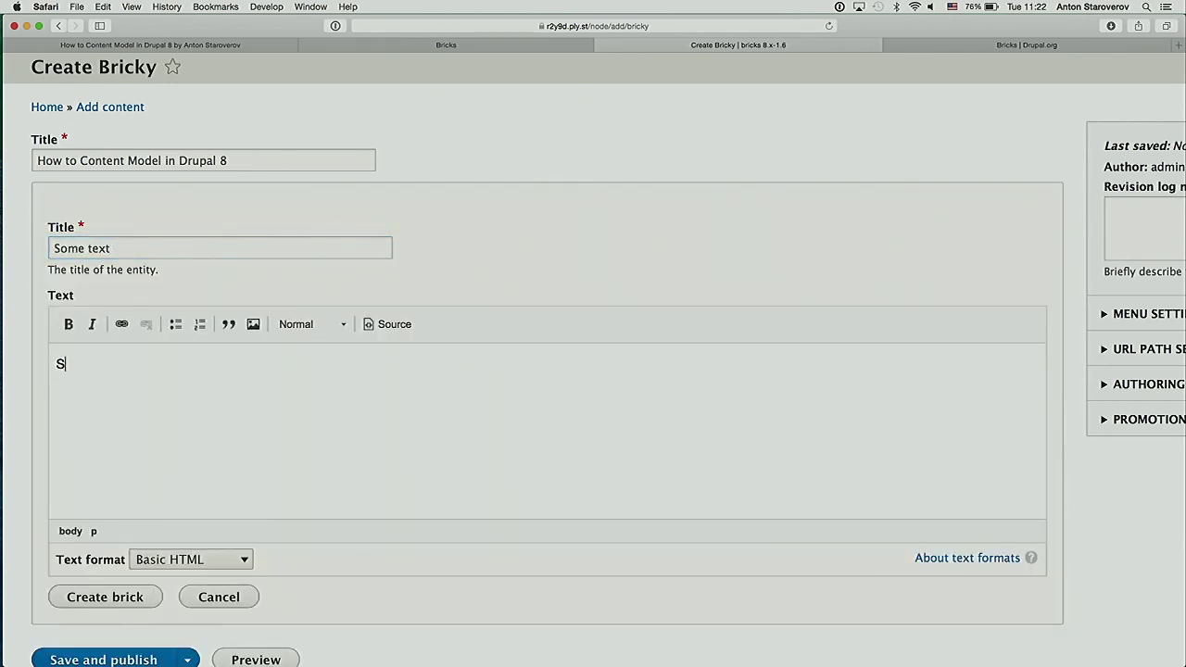
{"action": "type", "text": "to show the concept!"}
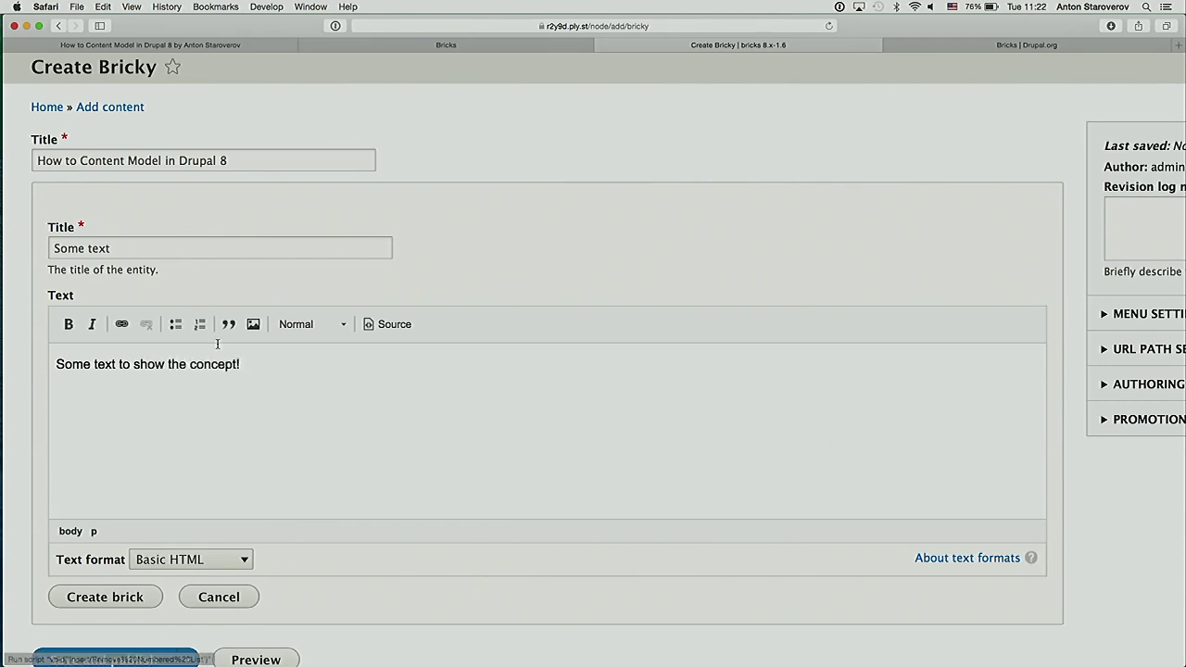
{"action": "scroll", "coordinate": [298, 280], "scroll_direction": "down", "scroll_amount": 2}
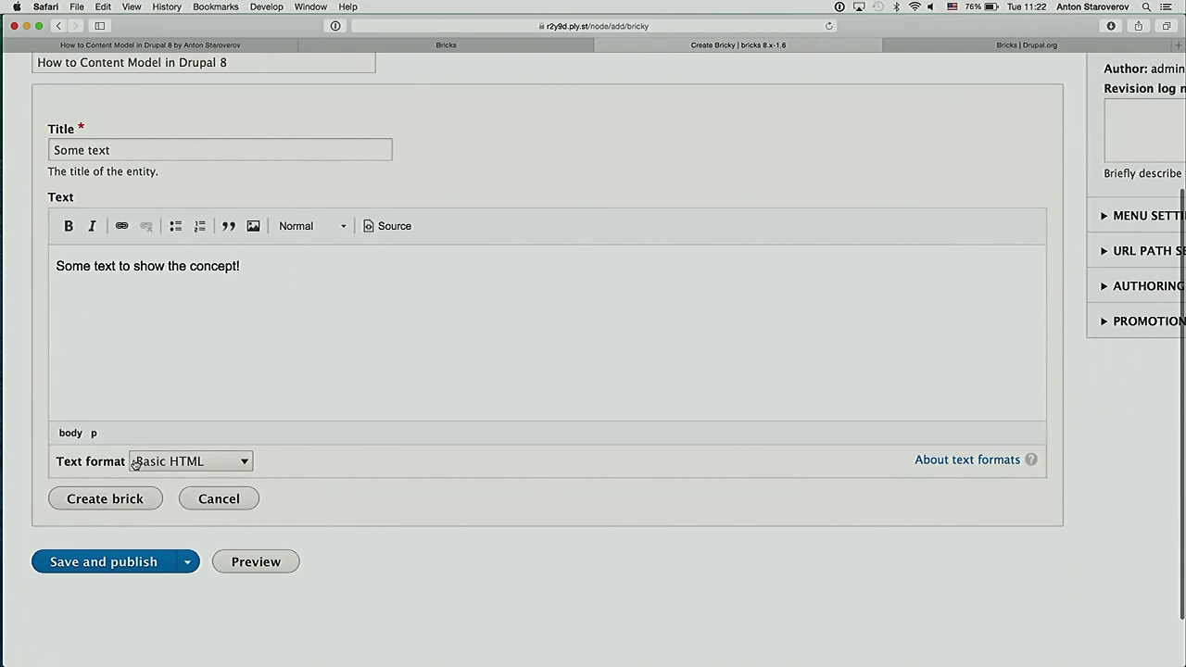
{"action": "left_click", "coordinate": [131, 500]}
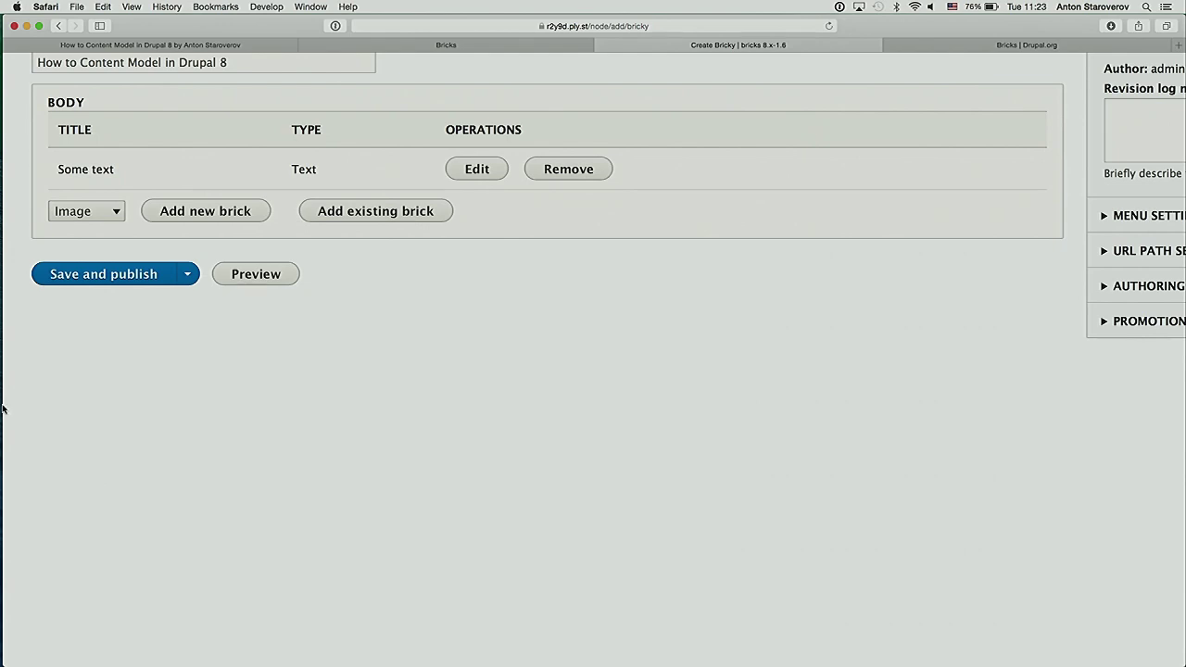
{"action": "left_click", "coordinate": [81, 283]}
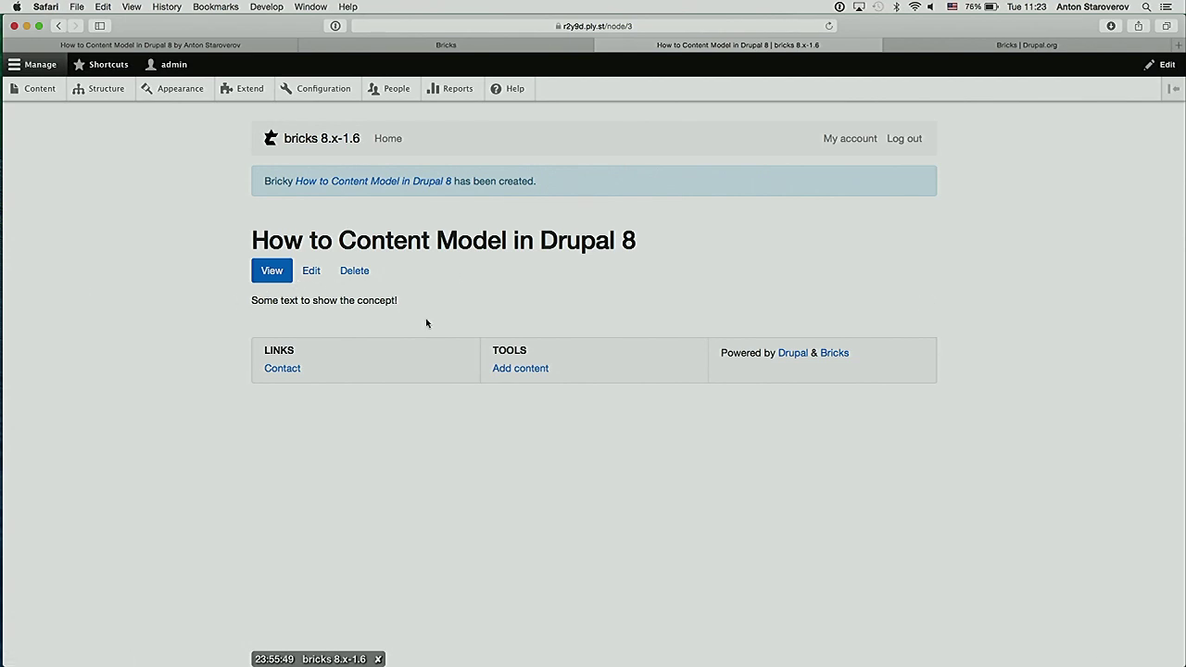
Edit the published Bricky page, add the existing "Image" brick to its body, save it and check the rendered text
{"action": "left_click", "coordinate": [317, 277]}
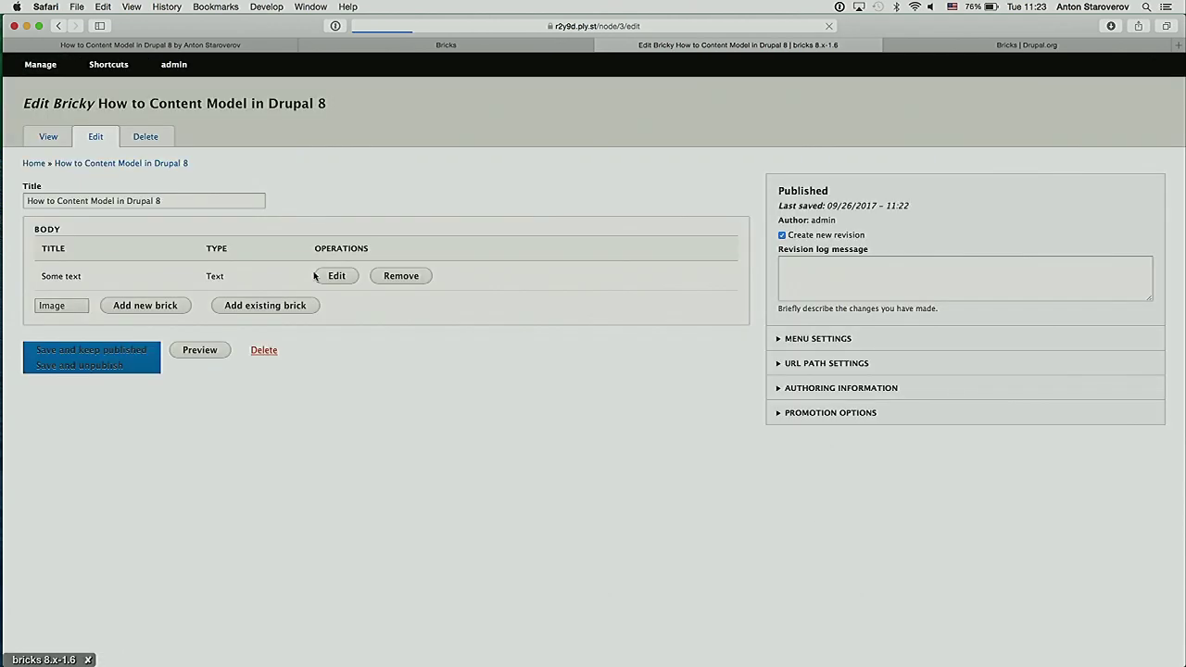
{"action": "left_click", "coordinate": [262, 336]}
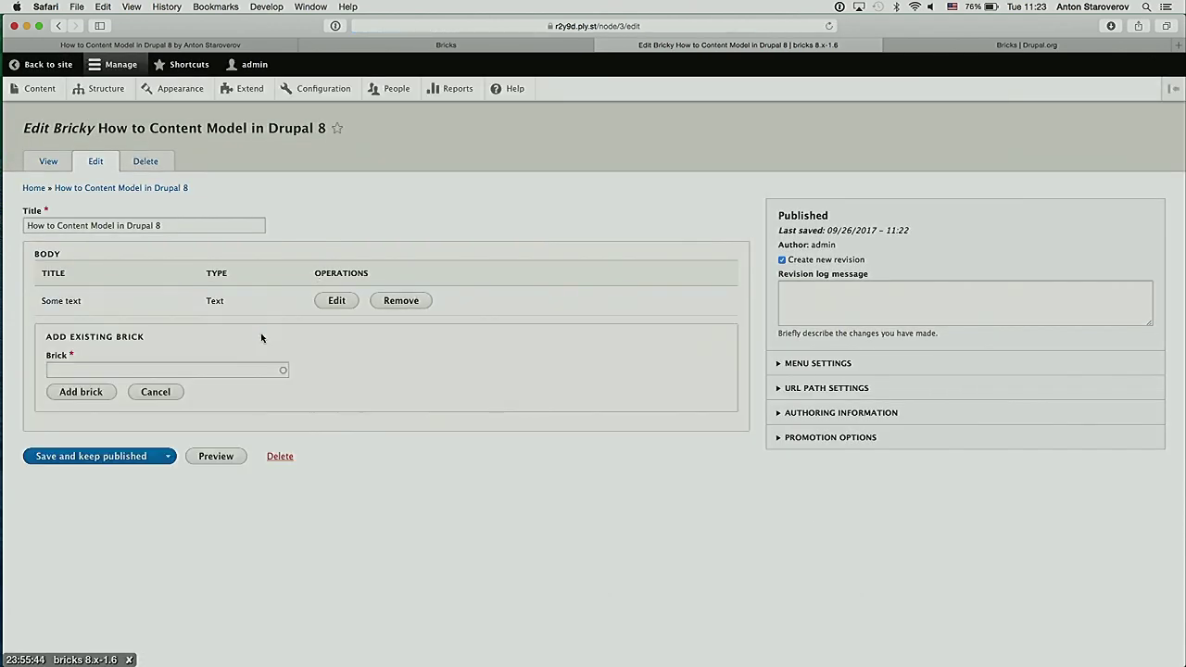
{"action": "left_click", "coordinate": [197, 371]}
{"action": "type", "text": "image"}
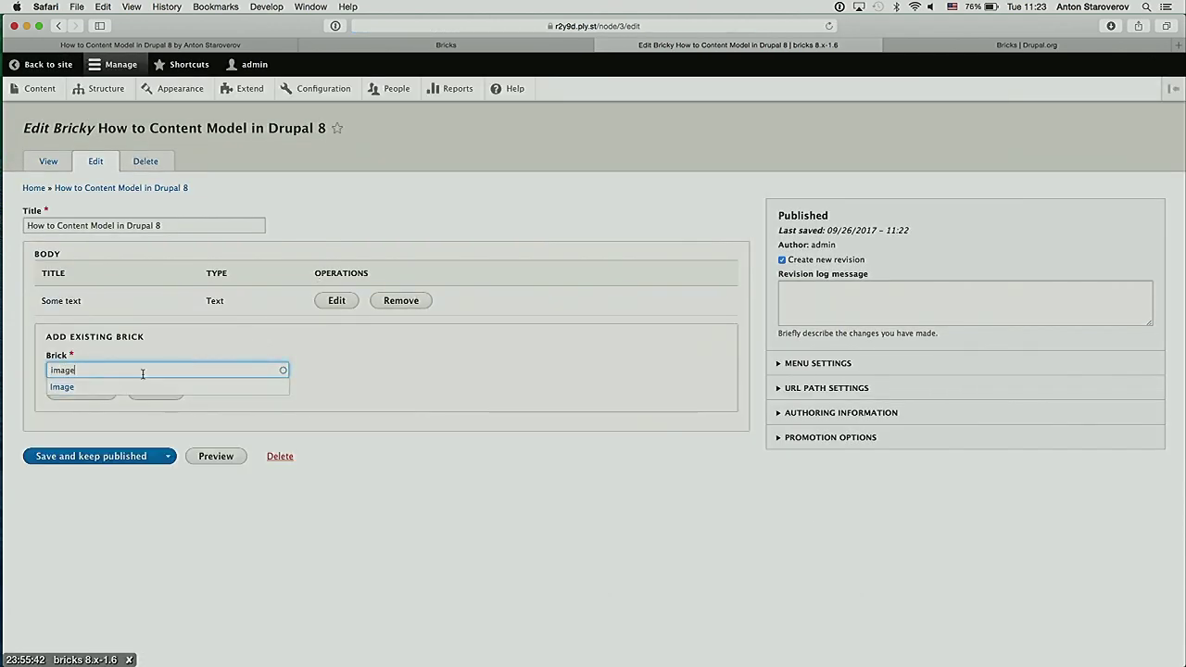
{"action": "left_click", "coordinate": [118, 387]}
{"action": "left_click", "coordinate": [88, 393]}
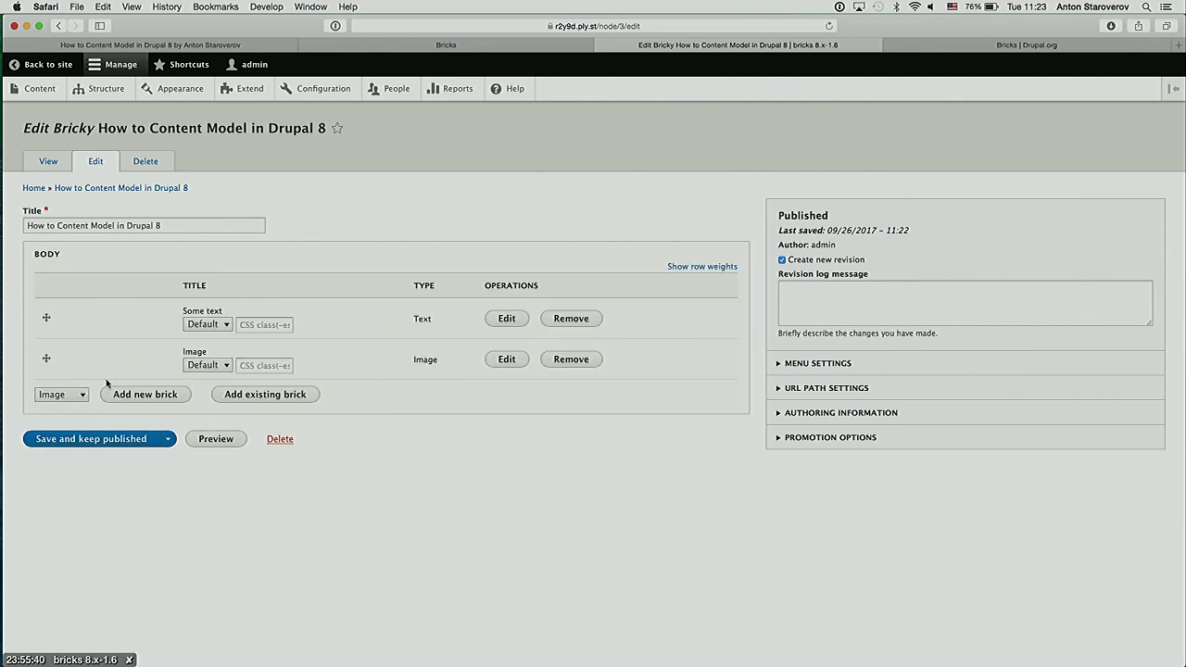
{"action": "left_click", "coordinate": [102, 437]}
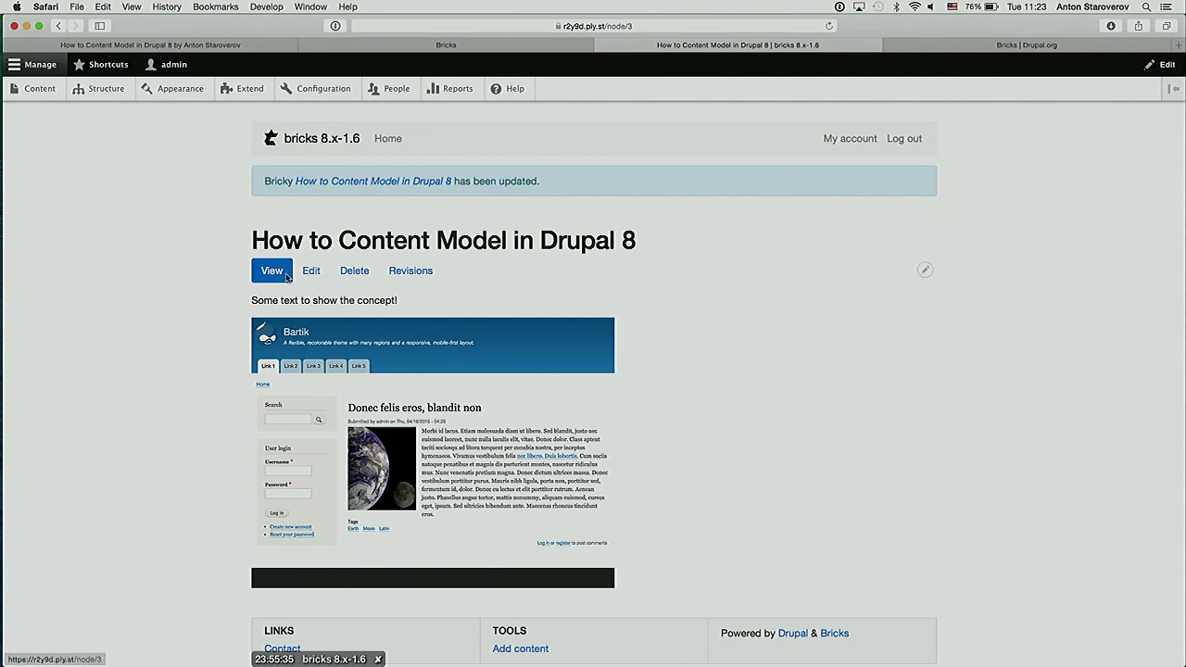
{"action": "left_click_drag", "start_coordinate": [246, 302], "coordinate": [399, 304]}
{"action": "left_click", "coordinate": [183, 311]}
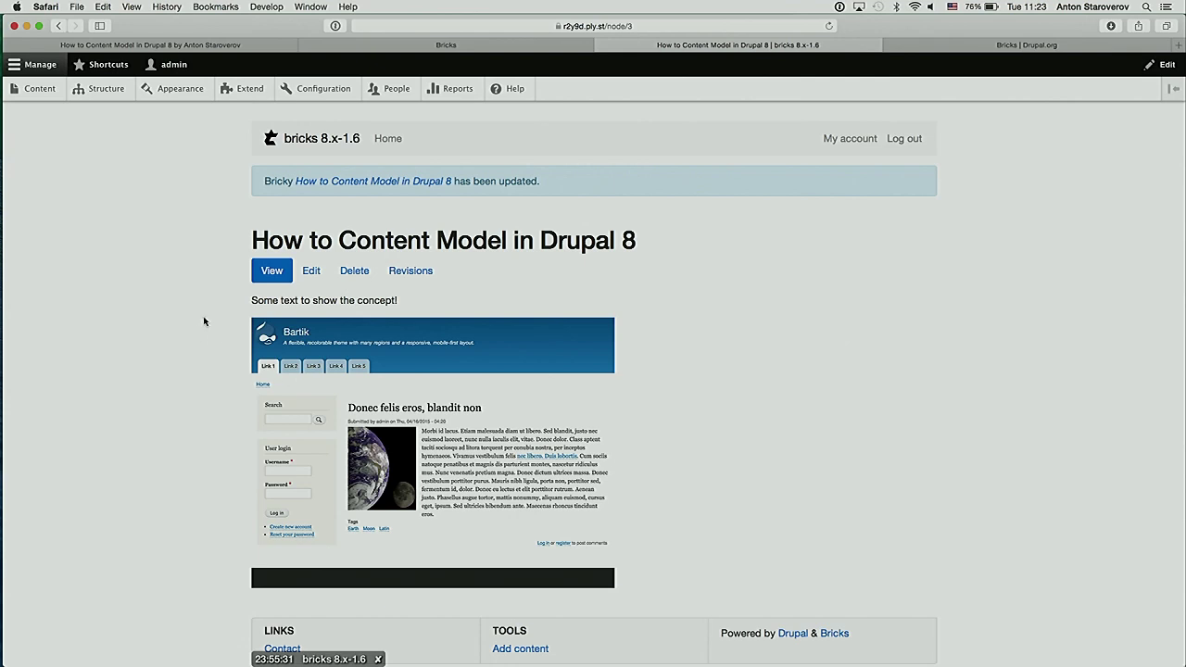
Edit the published Bricky page again and add the existing "Layout" brick to its body
{"action": "left_click", "coordinate": [316, 274]}
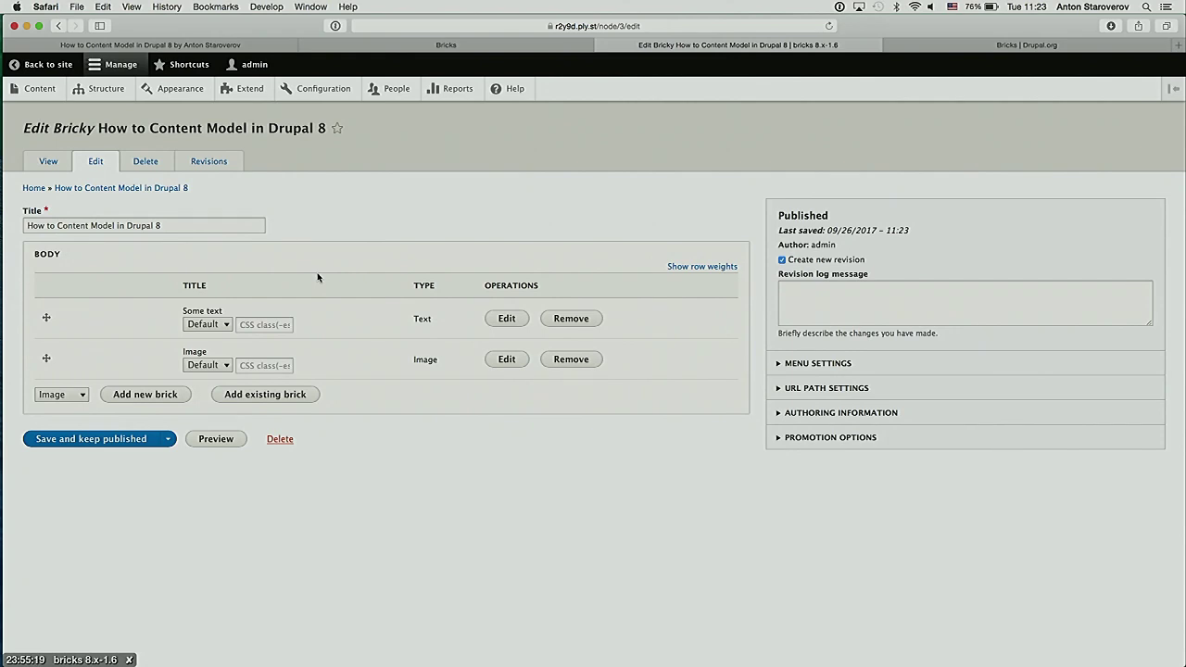
{"action": "left_click", "coordinate": [237, 396]}
{"action": "left_click", "coordinate": [213, 431]}
{"action": "type", "text": "layt"}
{"action": "key", "text": "super+a"}
{"action": "type", "text": "lay"}
{"action": "left_click", "coordinate": [64, 449]}
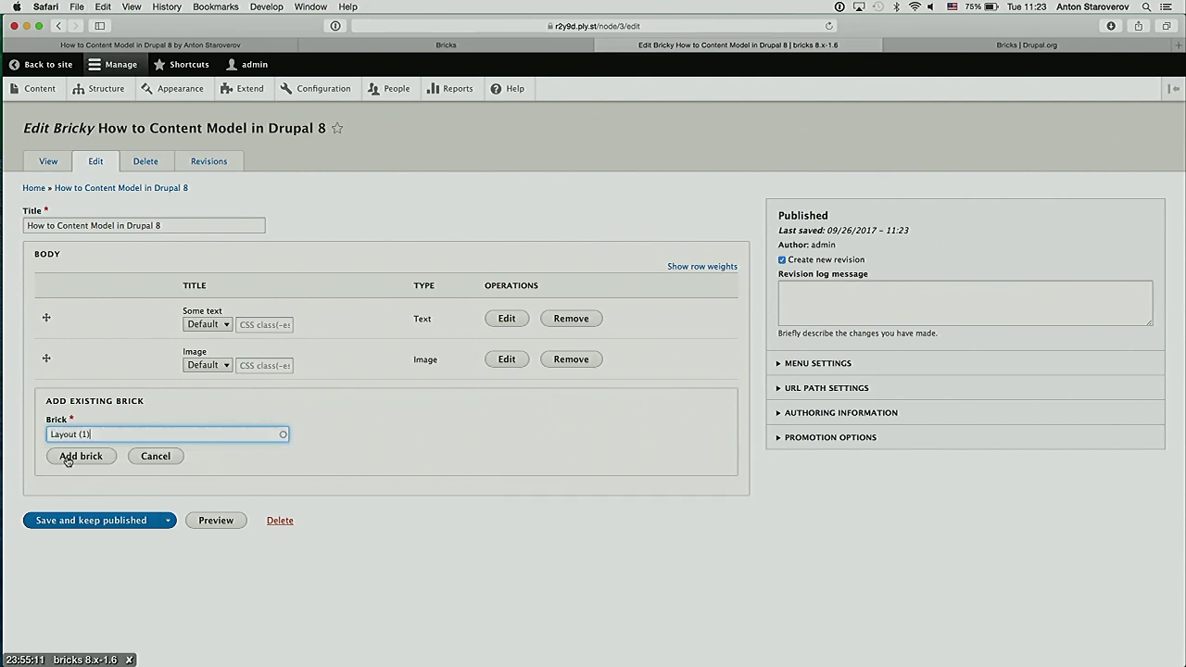
{"action": "left_click", "coordinate": [83, 457]}
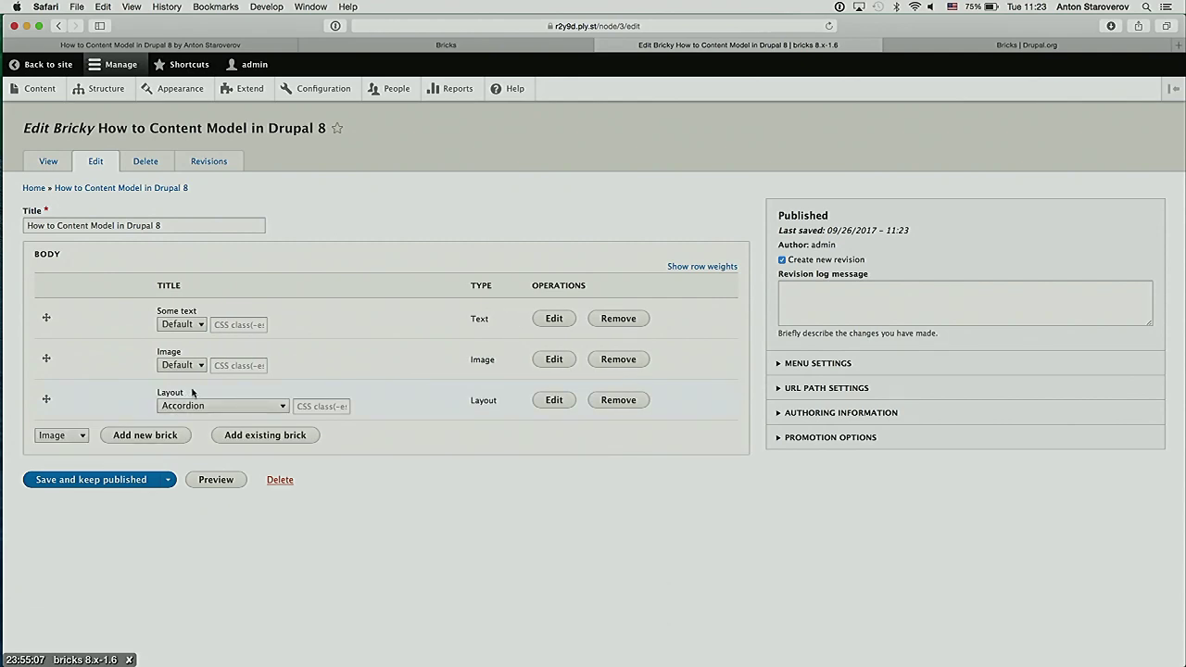
Set the Layout brick's layout to "Equal columns"
{"action": "scroll", "coordinate": [173, 402], "scroll_direction": "up", "scroll_amount": 5}
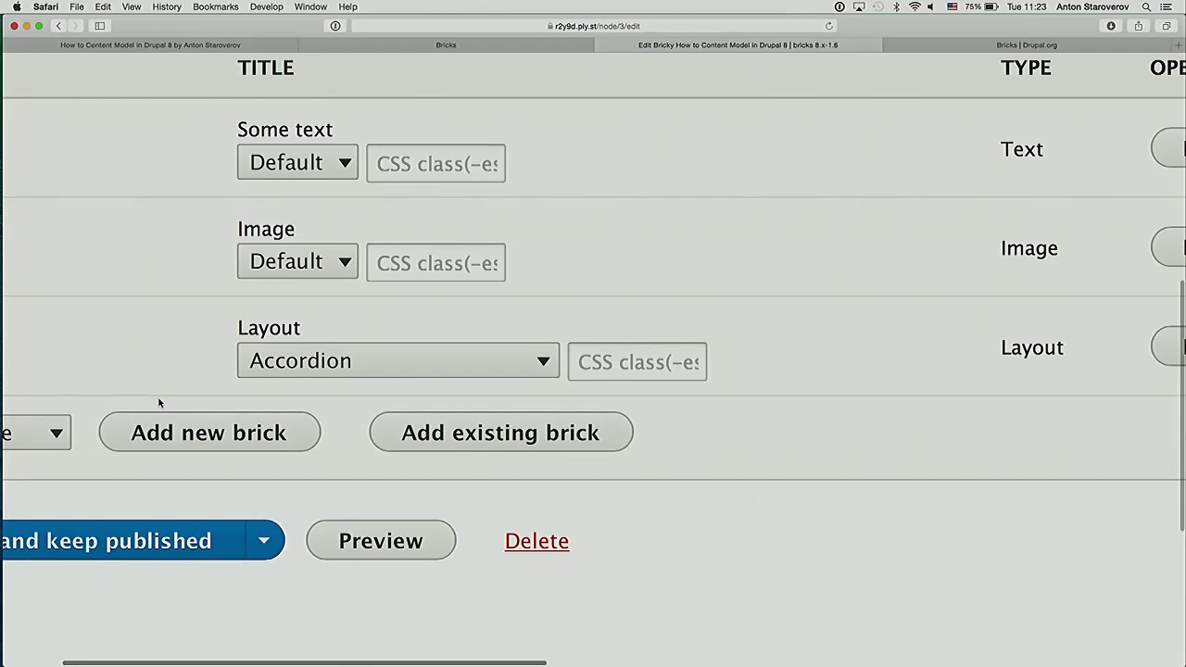
{"action": "scroll", "coordinate": [158, 402], "scroll_direction": "left", "scroll_amount": 3}
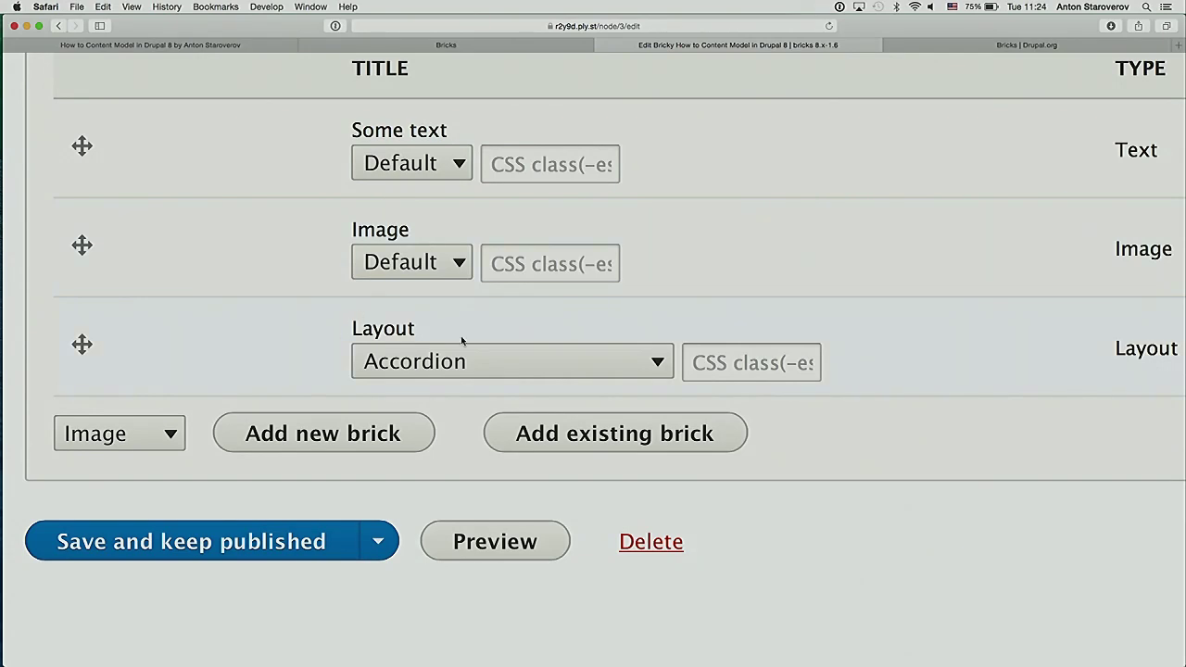
{"action": "left_click", "coordinate": [434, 367]}
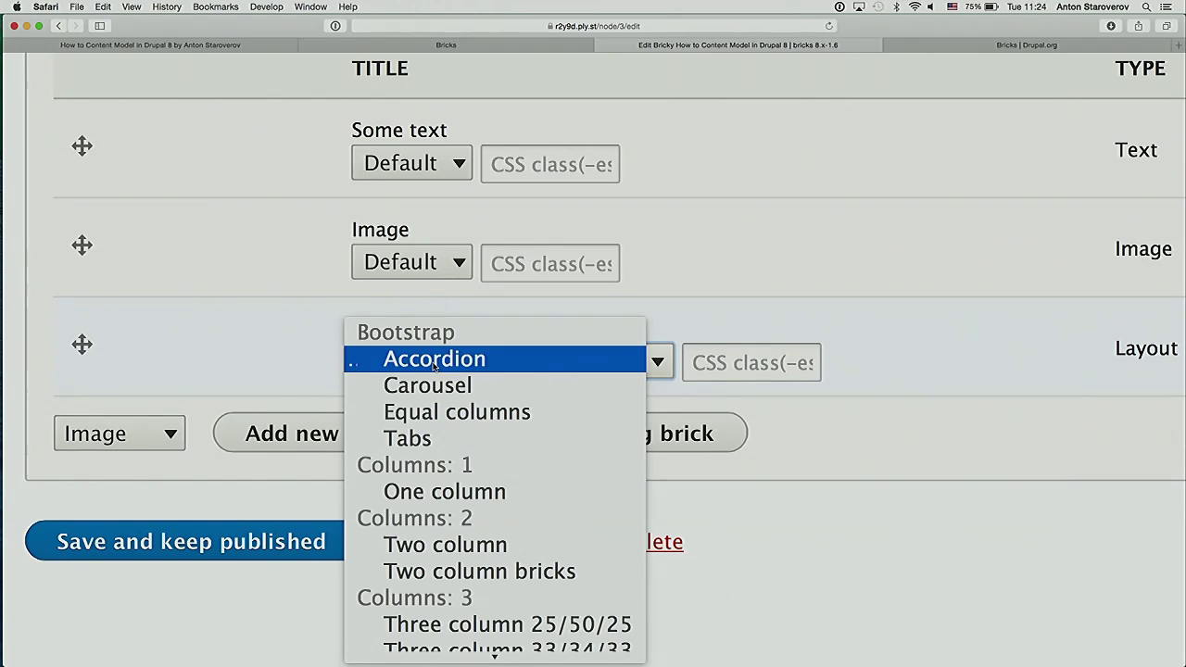
{"action": "left_click", "coordinate": [427, 416]}
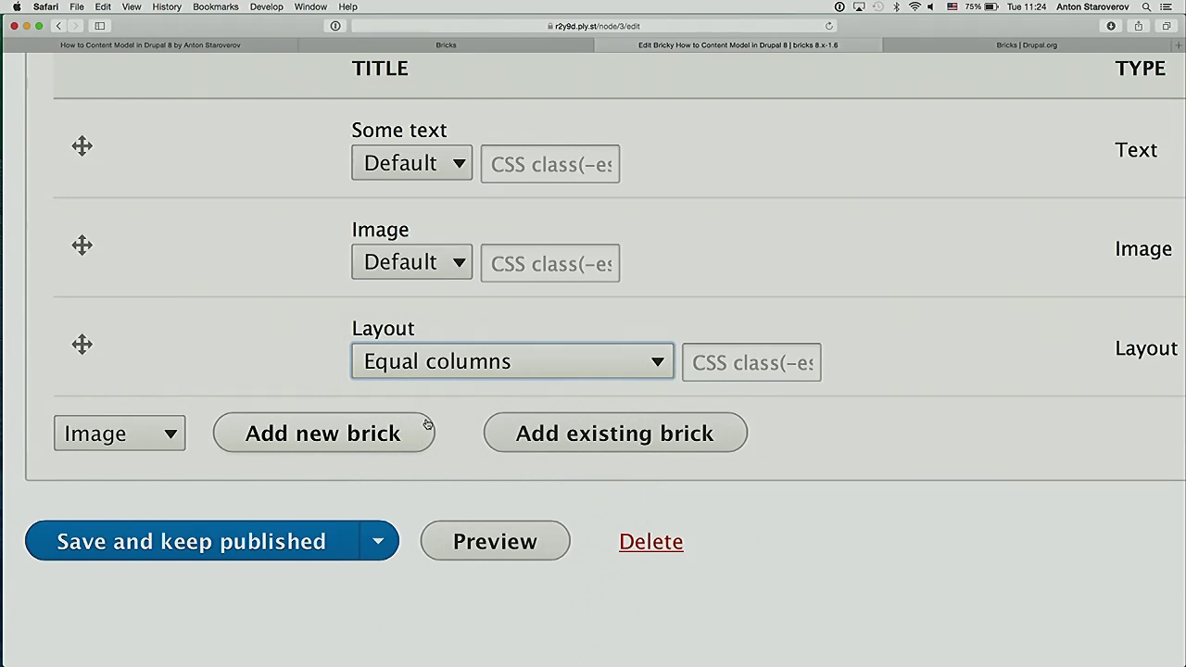
Move the Layout brick above the others, nest "Some text" and "Image" inside it, and save the page as published
{"action": "scroll", "coordinate": [282, 341], "scroll_direction": "up", "scroll_amount": 2}
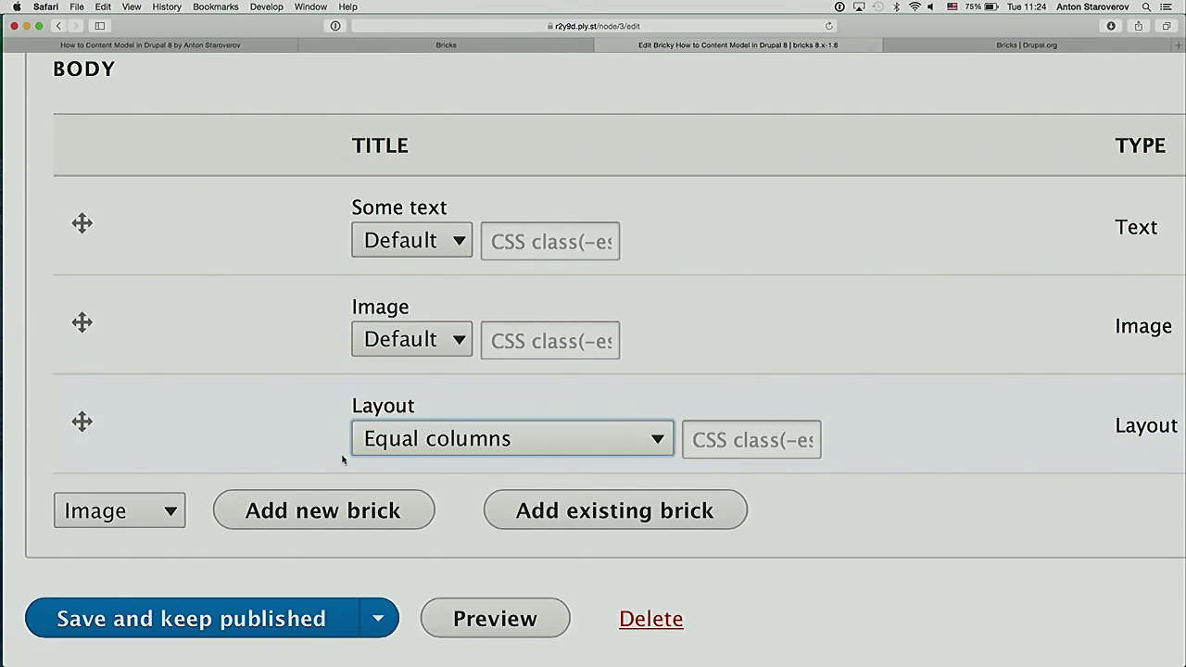
{"action": "left_click_drag", "start_coordinate": [83, 419], "coordinate": [78, 237]}
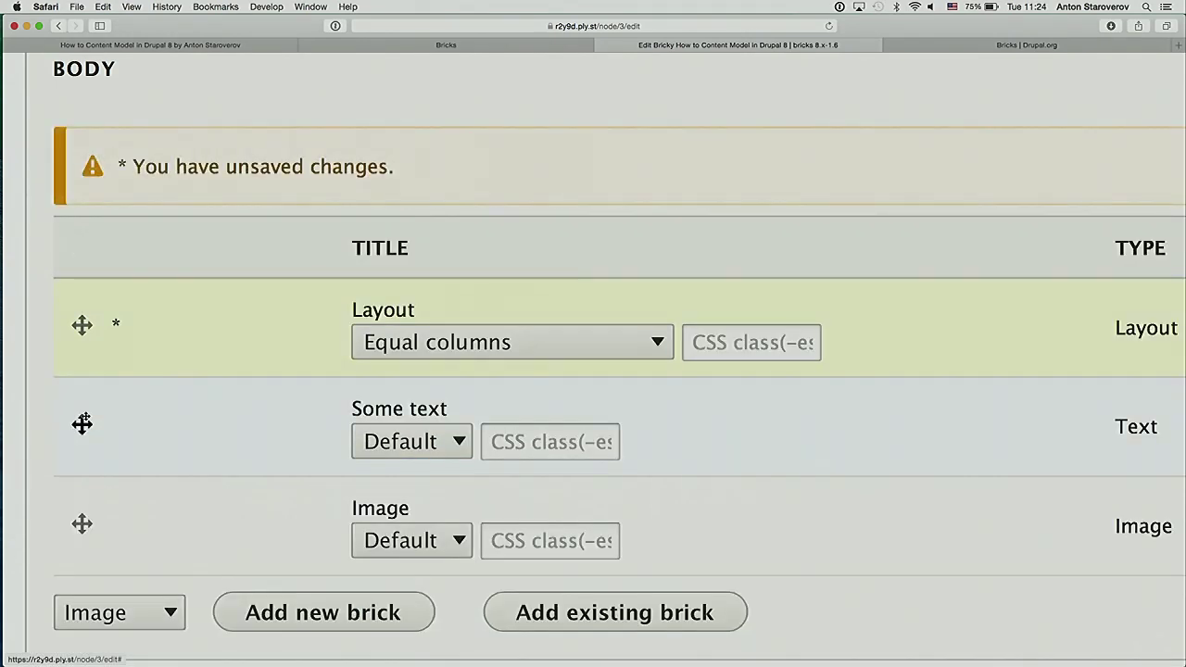
{"action": "left_click_drag", "start_coordinate": [82, 425], "coordinate": [119, 424]}
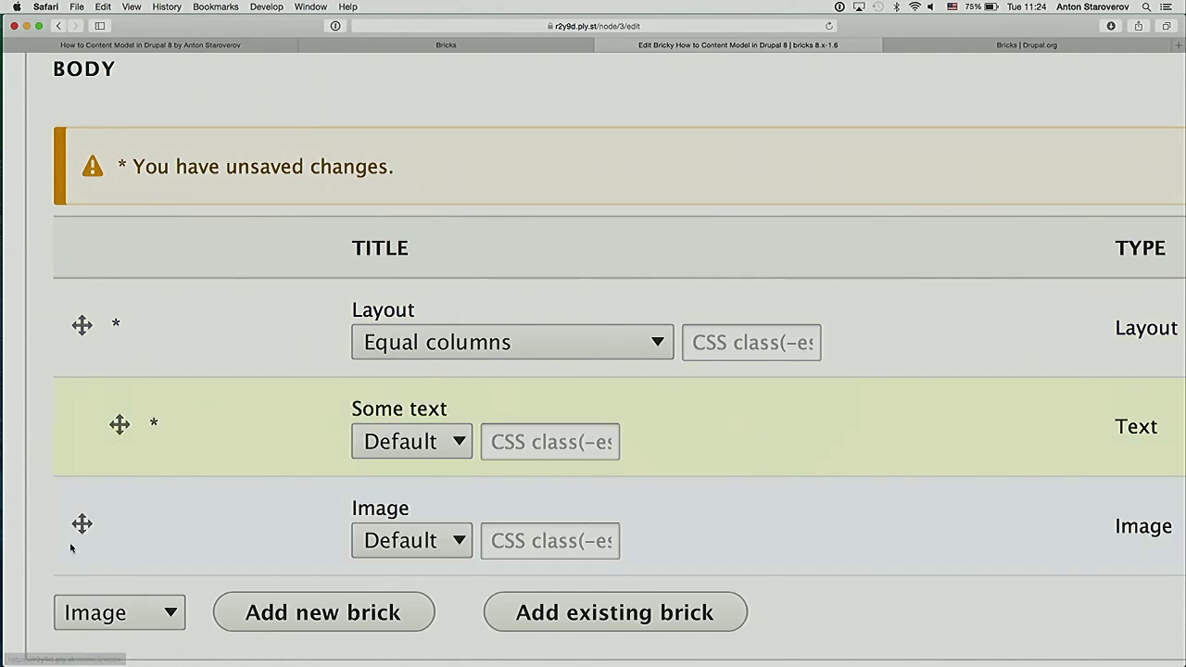
{"action": "left_click_drag", "start_coordinate": [83, 523], "coordinate": [119, 522]}
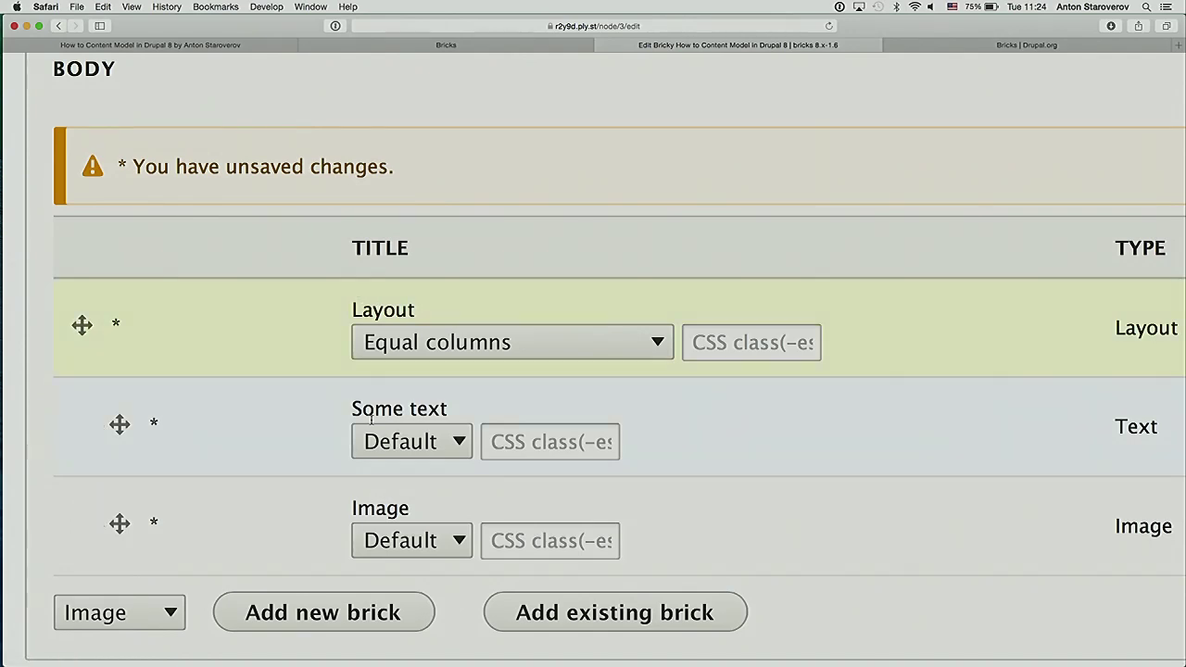
{"action": "scroll", "coordinate": [388, 519], "scroll_direction": "down", "scroll_amount": 5}
{"action": "left_click", "coordinate": [244, 320]}
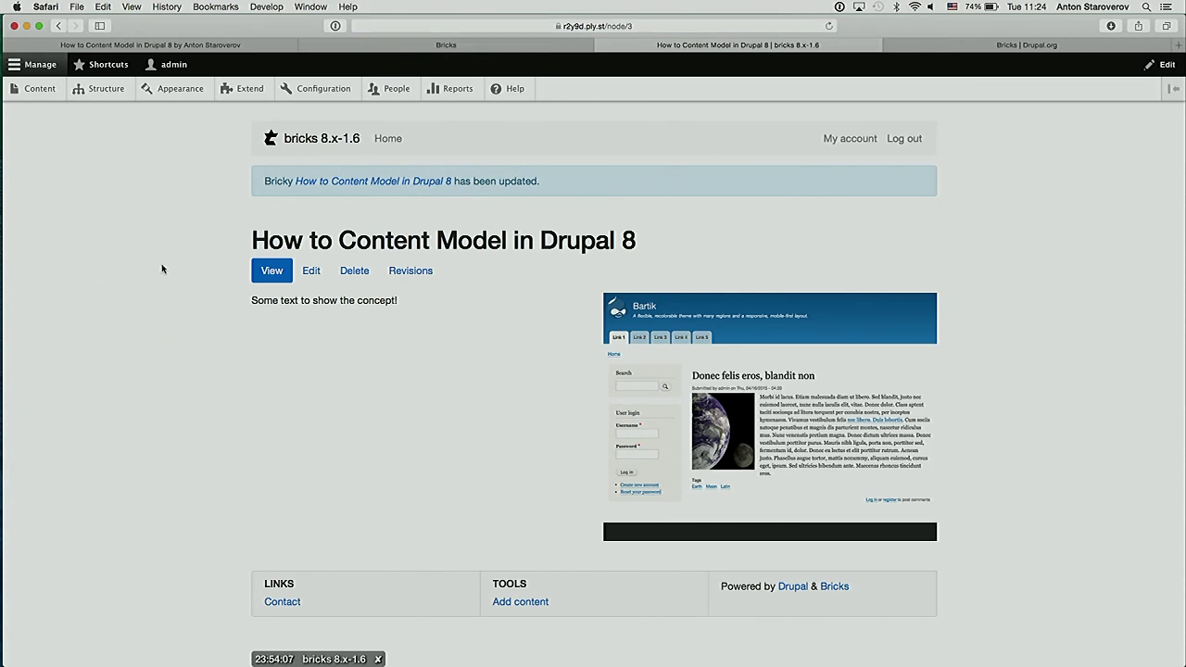
Edit the page again, move the "Image" brick above "Some text" within the layout, and save it
{"action": "left_click", "coordinate": [311, 271]}
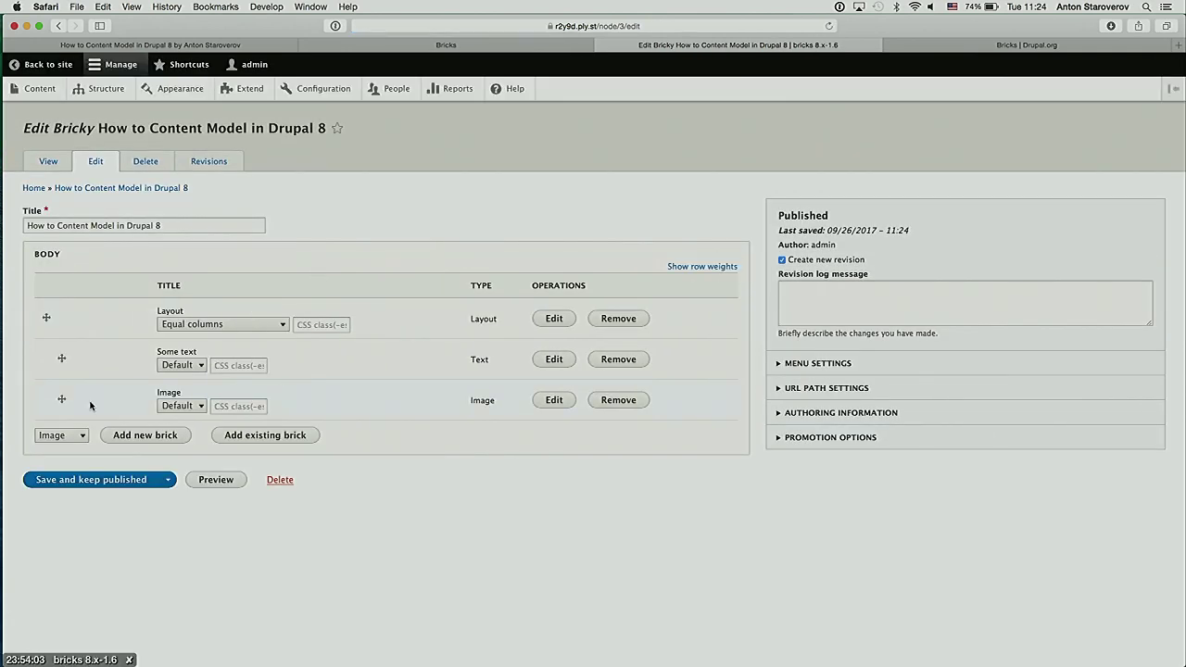
{"action": "left_click_drag", "start_coordinate": [61, 399], "coordinate": [61, 358]}
{"action": "left_click", "coordinate": [85, 527]}
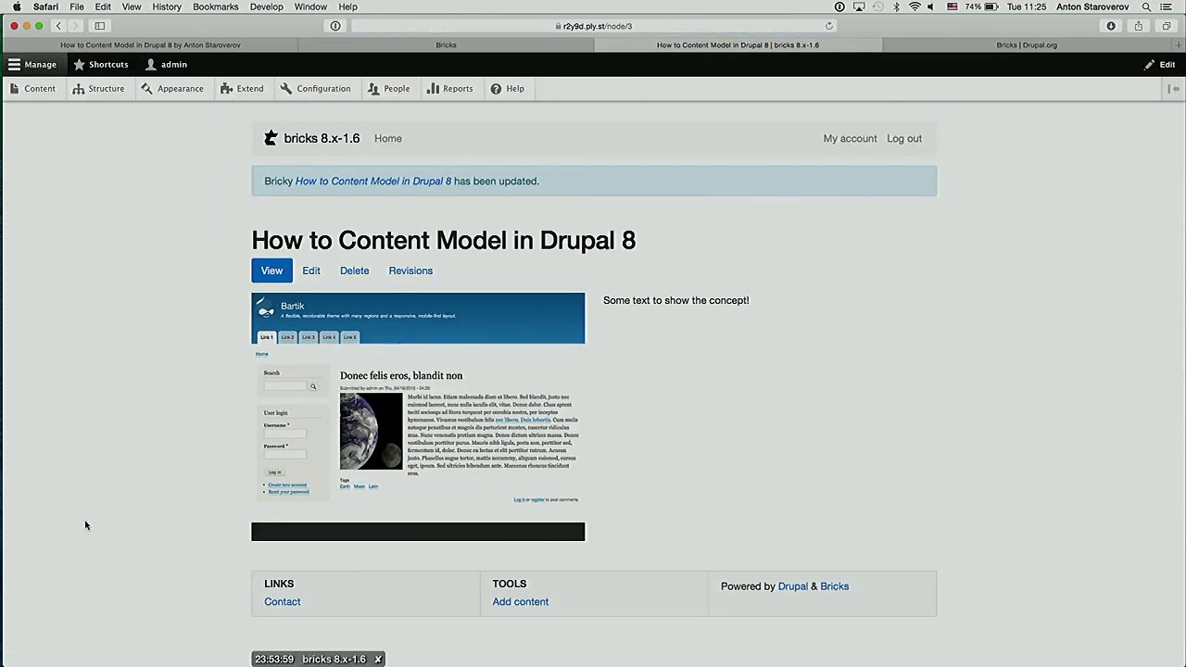
Edit the page, add the existing "Wrapper" brick inside the layout after "Image", and nest "Some text" in it
{"action": "left_click", "coordinate": [315, 273]}
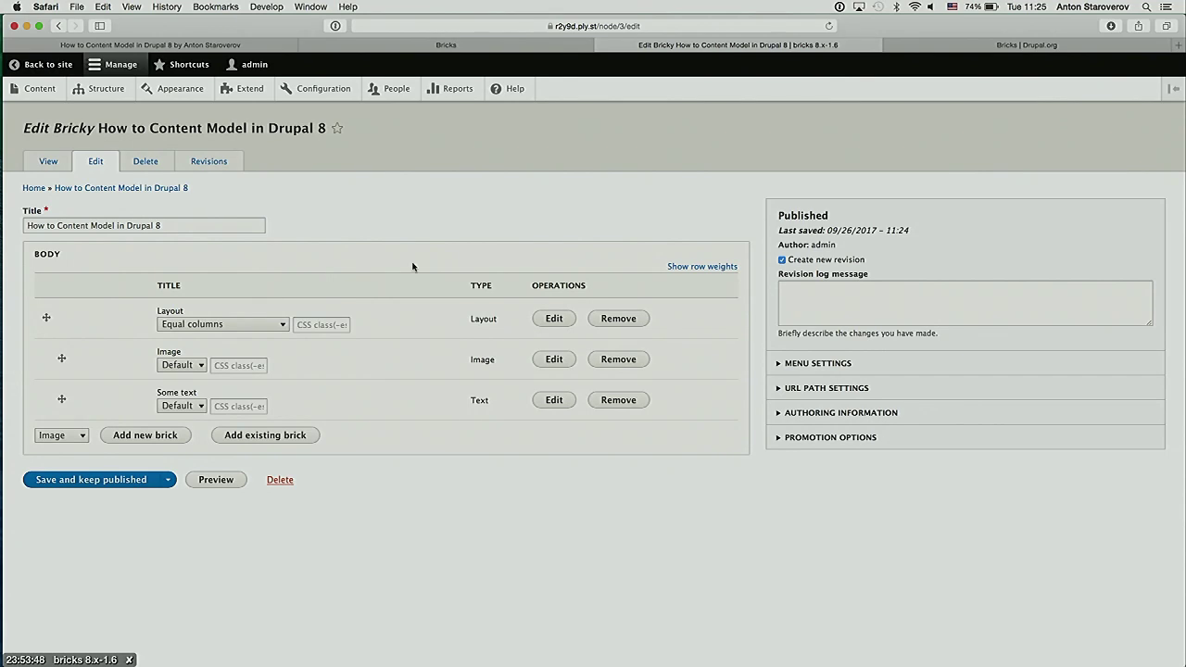
{"action": "left_click", "coordinate": [75, 439]}
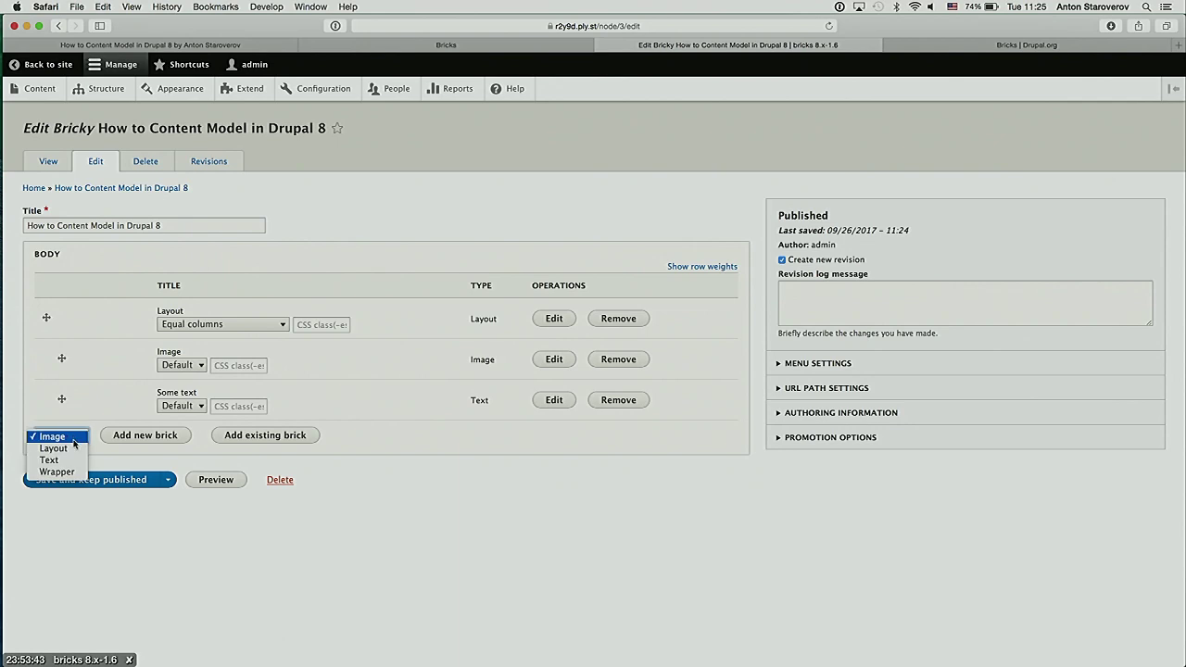
{"action": "left_click", "coordinate": [266, 441]}
{"action": "left_click", "coordinate": [193, 469]}
{"action": "type", "text": "Wrapp"}
{"action": "left_click", "coordinate": [128, 491]}
{"action": "left_click", "coordinate": [82, 497]}
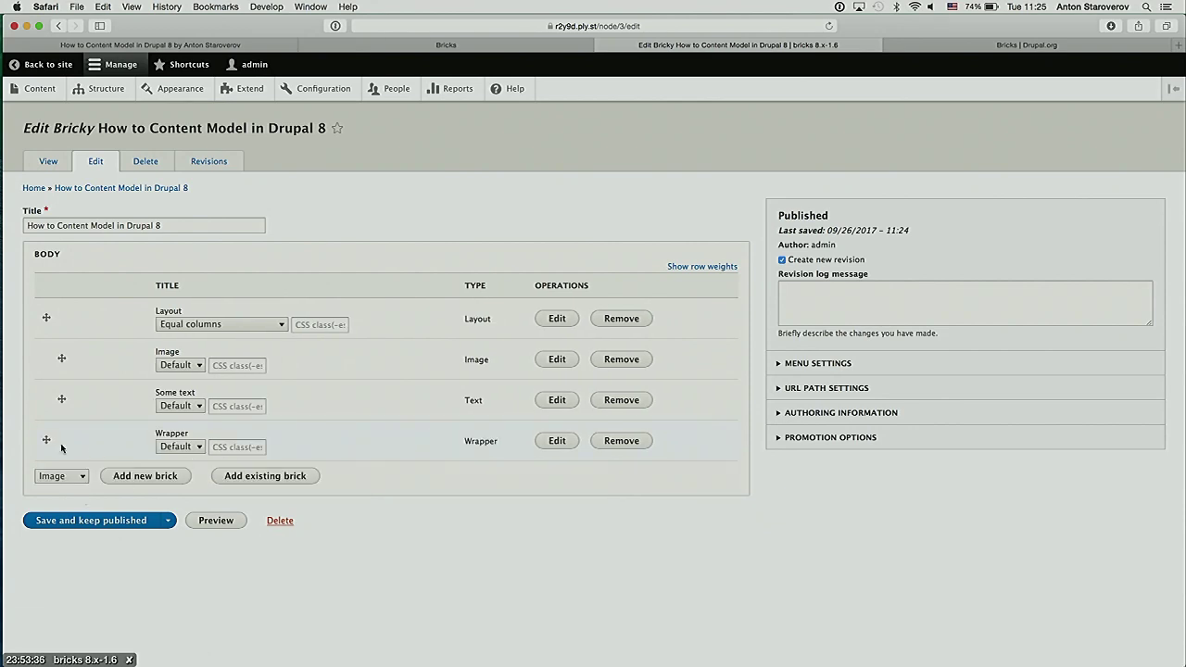
{"action": "left_click_drag", "start_coordinate": [47, 441], "coordinate": [57, 401]}
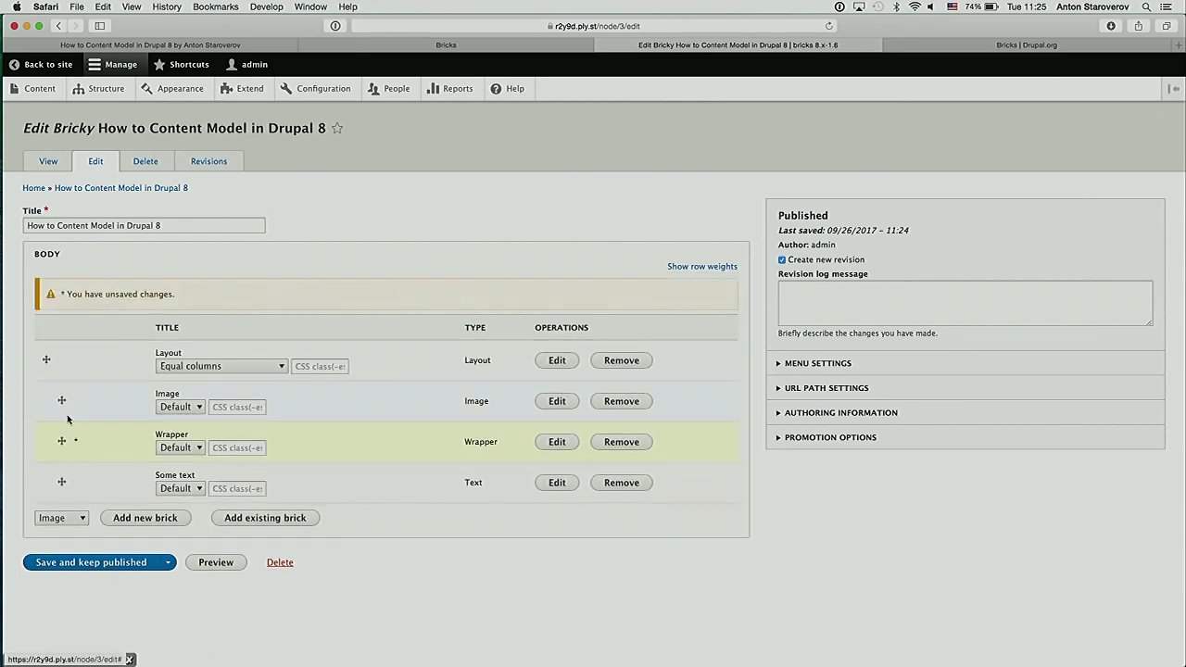
{"action": "left_click_drag", "start_coordinate": [61, 481], "coordinate": [84, 479]}
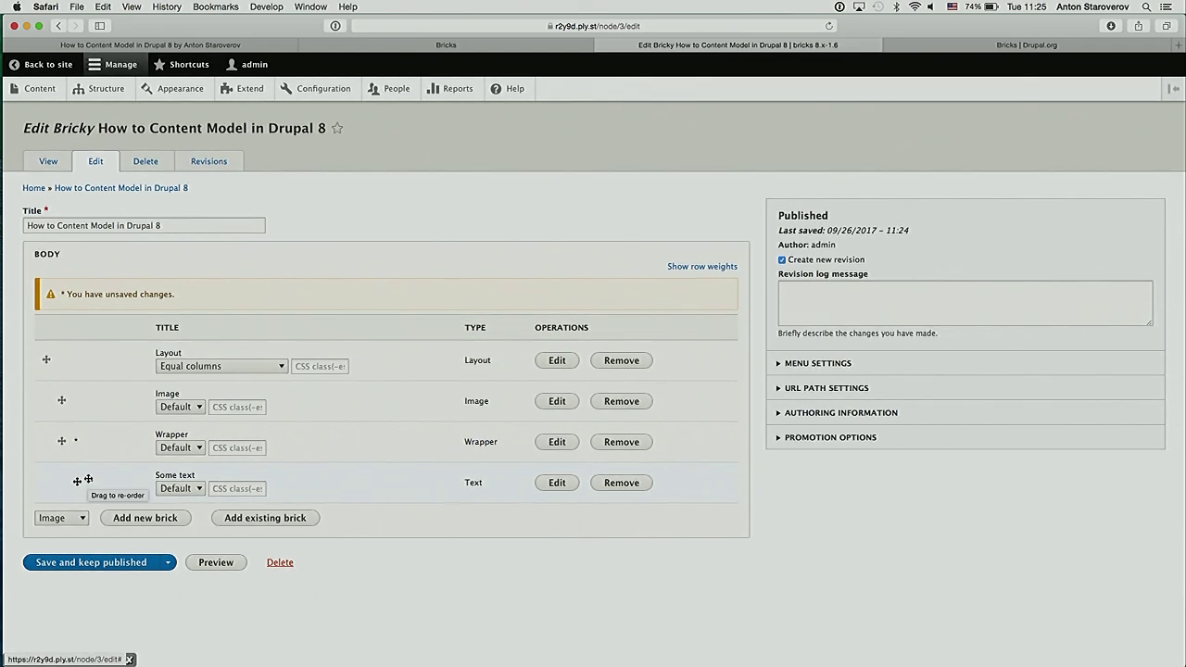
Add the existing "Layout" brick to the body a second time
{"action": "left_click", "coordinate": [267, 519]}
{"action": "left_click", "coordinate": [183, 517]}
{"action": "type", "text": "lay"}
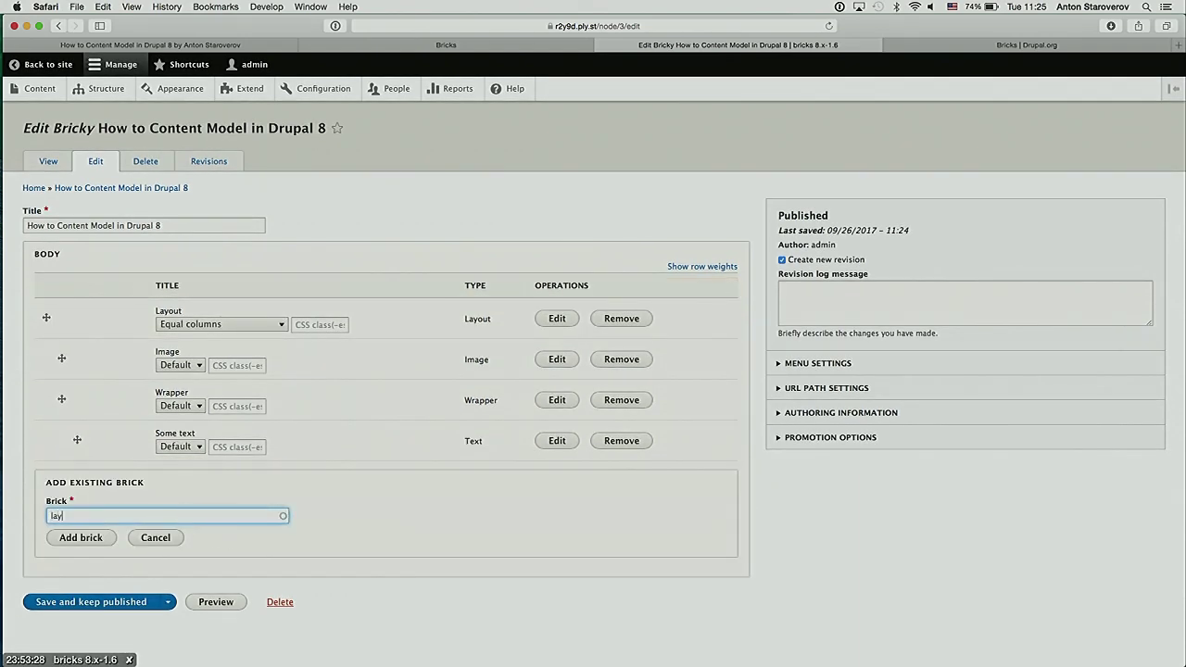
{"action": "left_click", "coordinate": [156, 533]}
{"action": "left_click", "coordinate": [93, 540]}
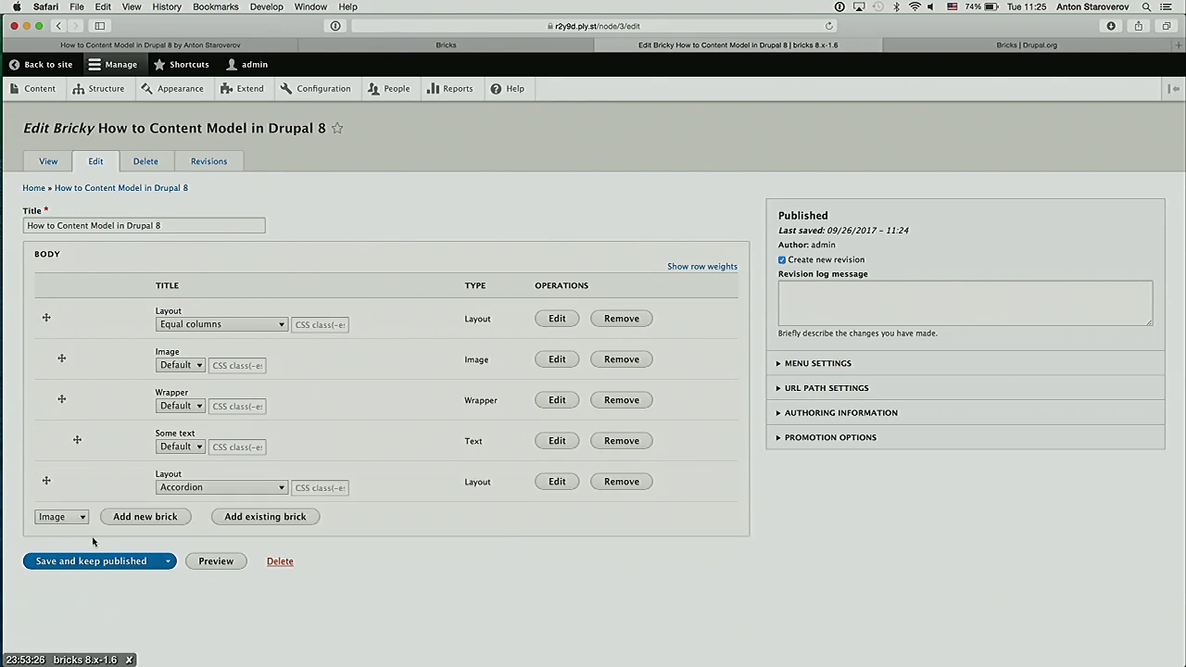
Set the second Layout brick to "Equal columns" and nest it in the Wrapper, level with "Some text"
{"action": "scroll", "coordinate": [120, 454], "scroll_direction": "up", "scroll_amount": 5}
{"action": "scroll", "coordinate": [119, 457], "scroll_direction": "left", "scroll_amount": 3}
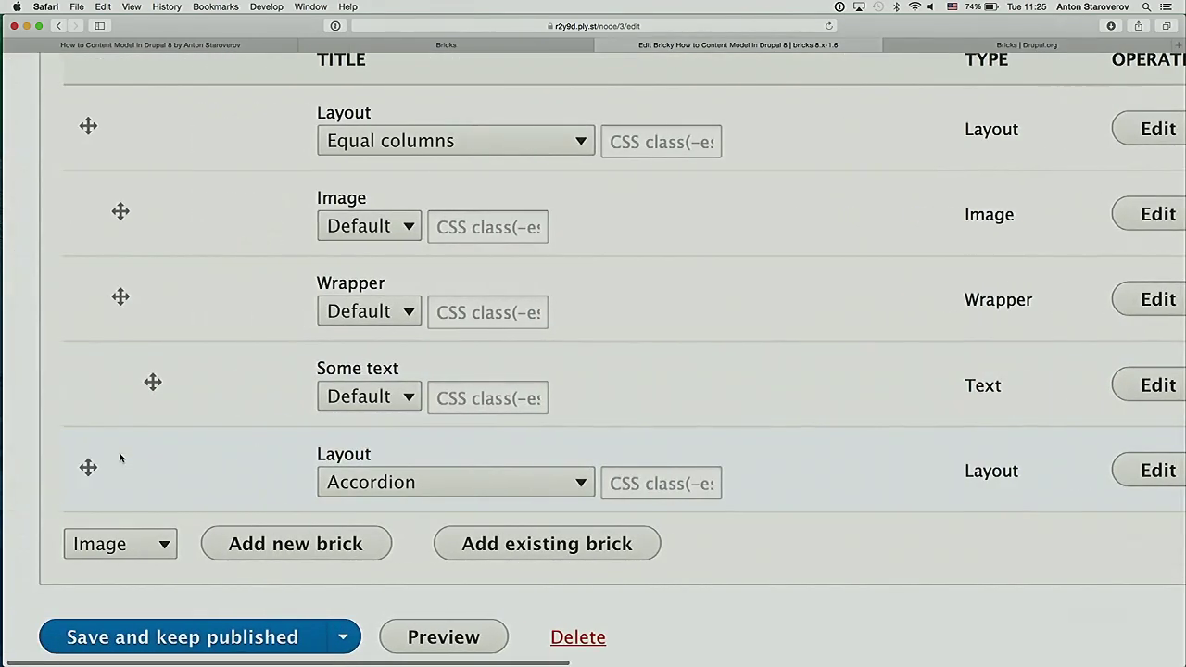
{"action": "left_click", "coordinate": [333, 481]}
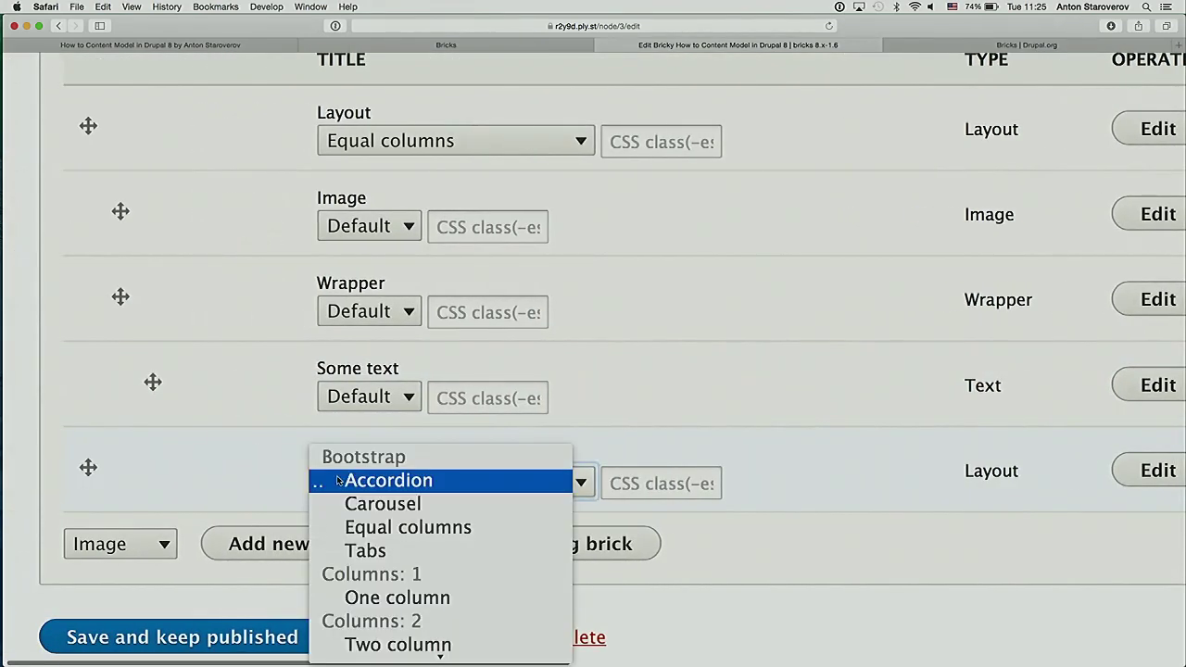
{"action": "left_click", "coordinate": [390, 528]}
{"action": "left_click_drag", "start_coordinate": [90, 468], "coordinate": [151, 469]}
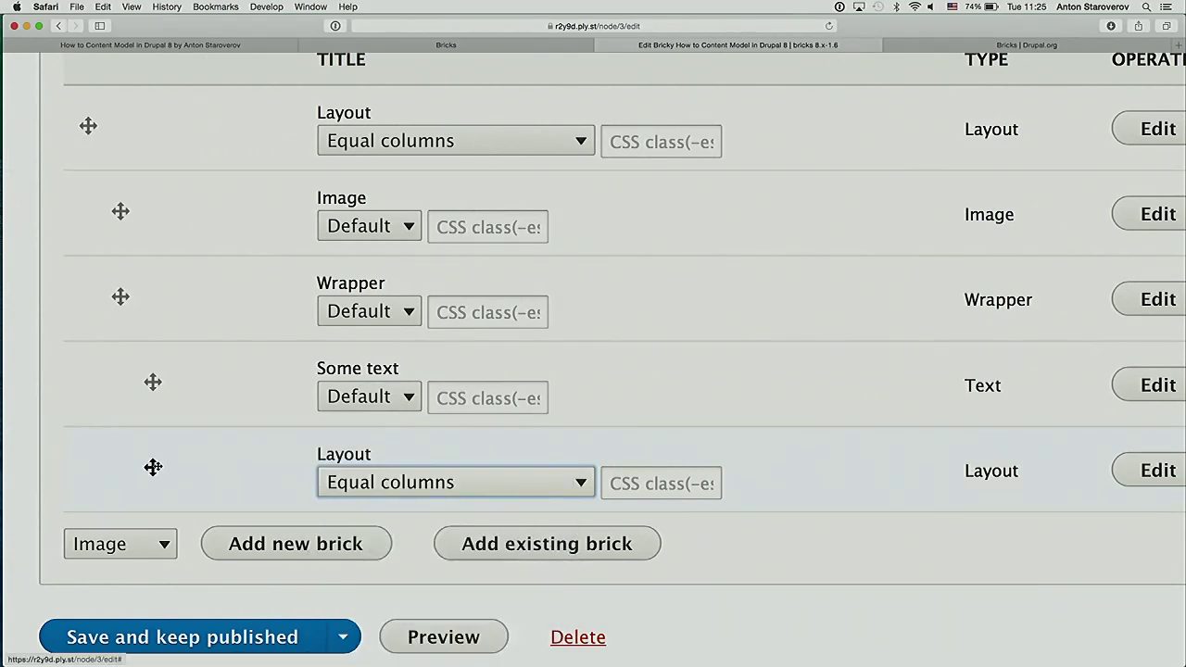
Add the existing "Image" brick again and nest it inside the inner Layout brick
{"action": "scroll", "coordinate": [154, 466], "scroll_direction": "down", "scroll_amount": 3}
{"action": "left_click", "coordinate": [541, 493]}
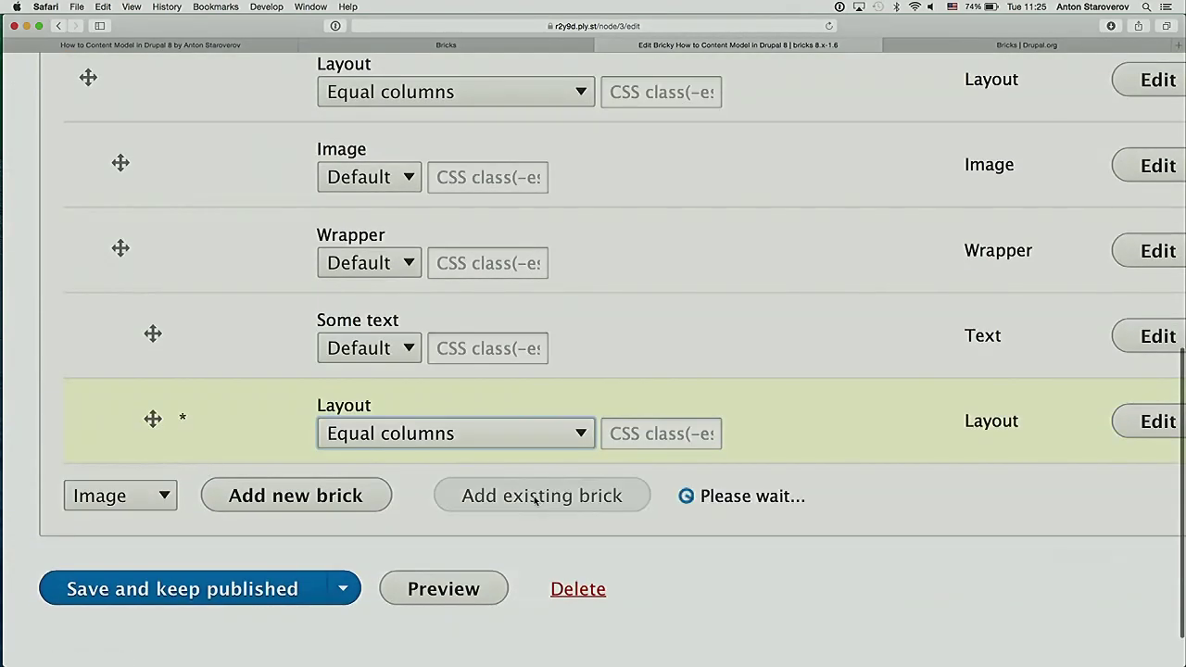
{"action": "left_click", "coordinate": [364, 484]}
{"action": "type", "text": "image"}
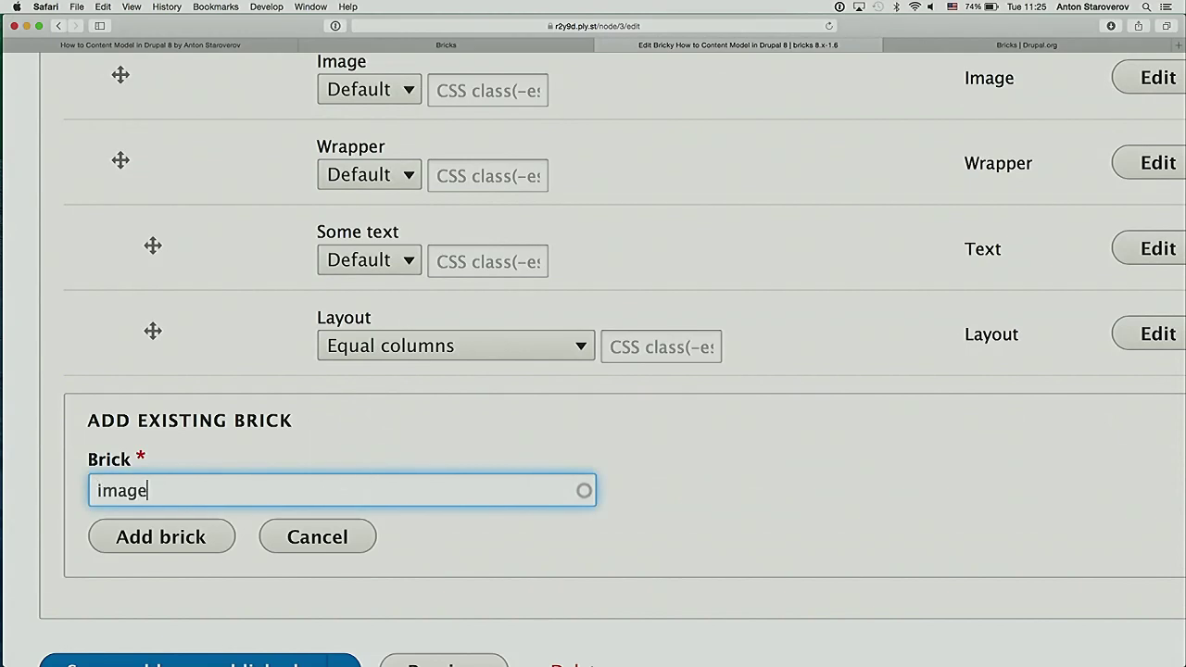
{"action": "left_click", "coordinate": [212, 517]}
{"action": "left_click", "coordinate": [186, 533]}
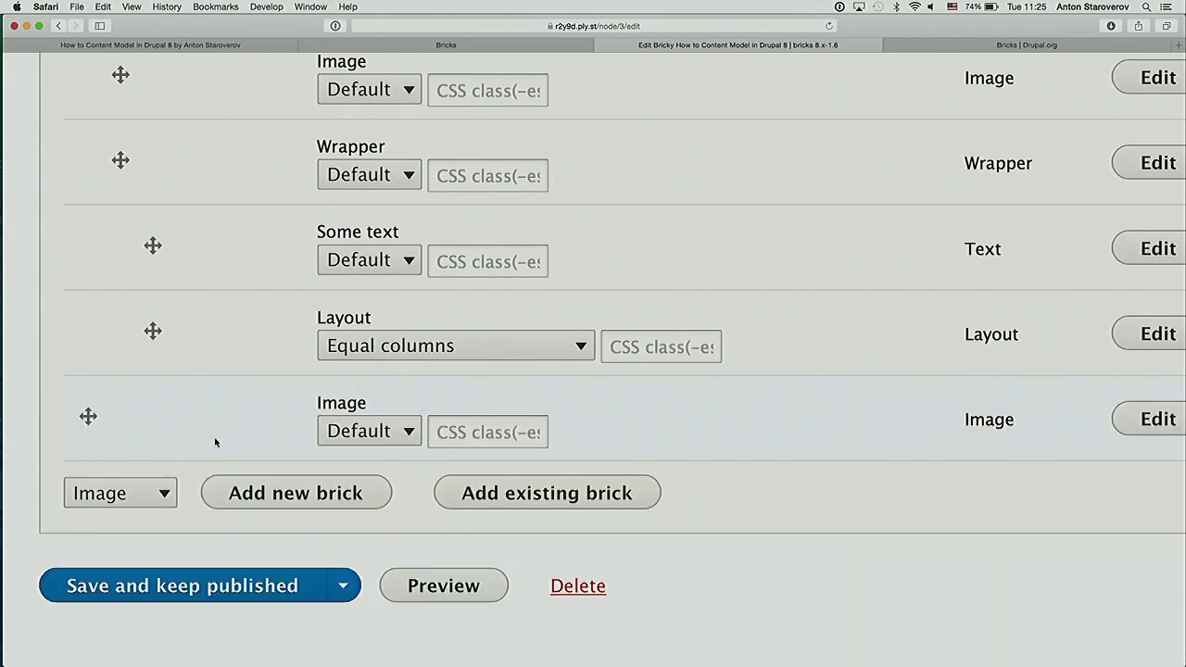
{"action": "left_click_drag", "start_coordinate": [89, 417], "coordinate": [210, 410]}
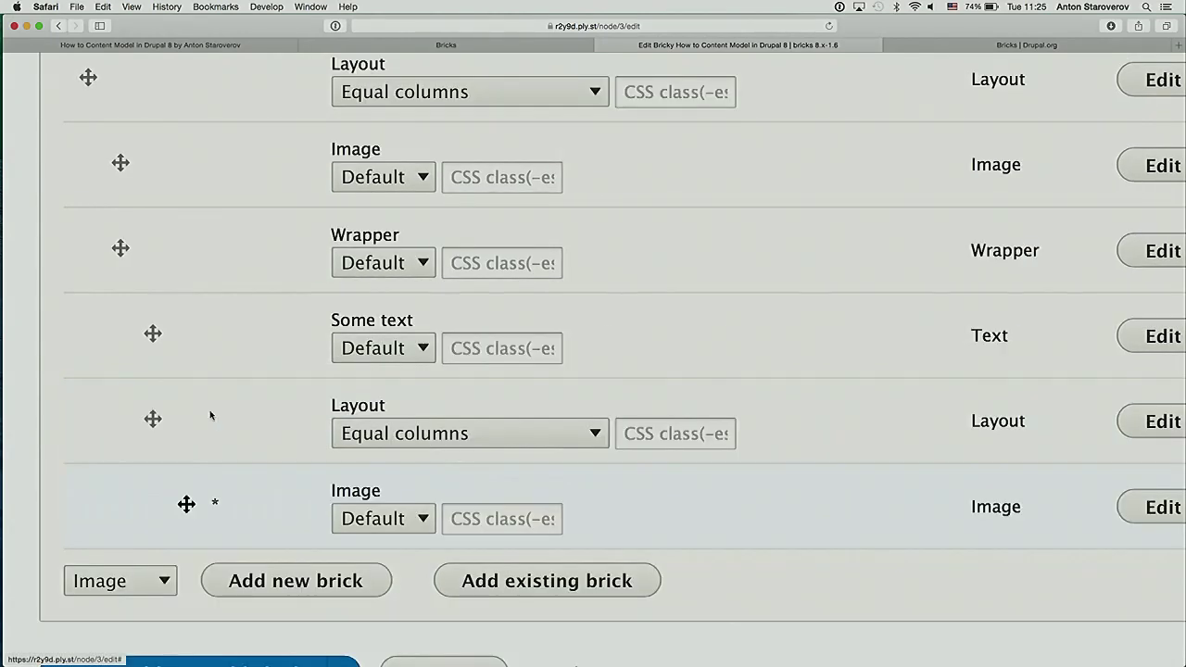
Add one more existing "Image" brick as the second child of the inner Layout brick
{"action": "scroll", "coordinate": [234, 419], "scroll_direction": "down", "scroll_amount": 3}
{"action": "left_click", "coordinate": [588, 445]}
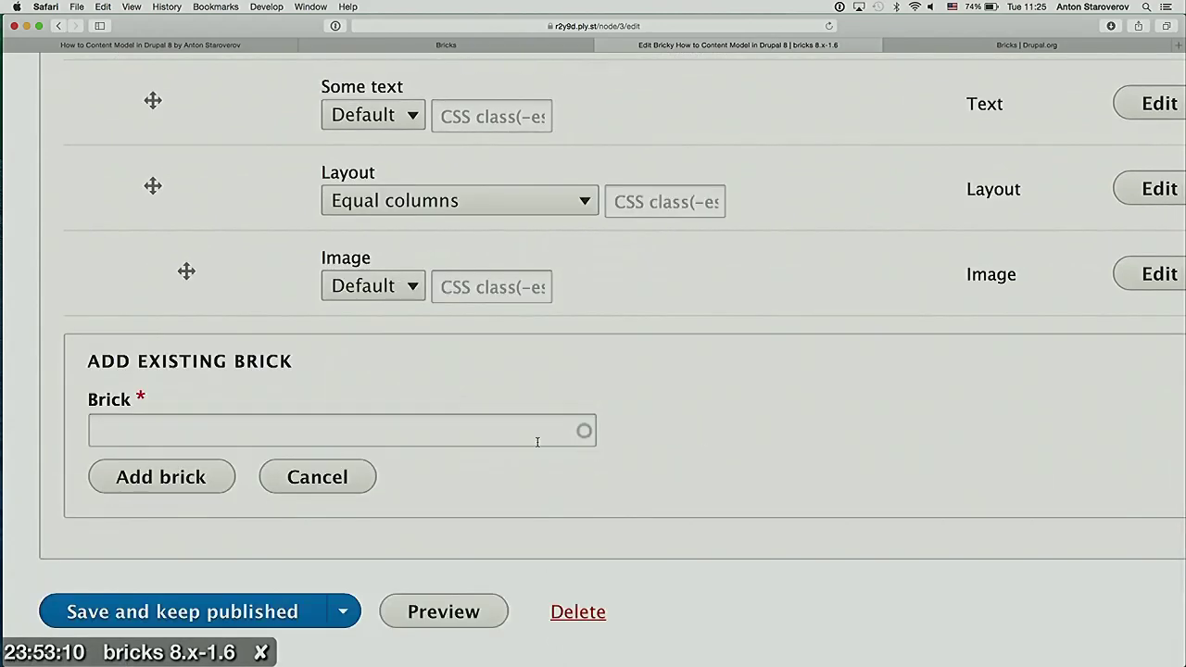
{"action": "left_click", "coordinate": [364, 436]}
{"action": "type", "text": "image"}
{"action": "left_click", "coordinate": [229, 466]}
{"action": "left_click", "coordinate": [229, 466]}
{"action": "left_click_drag", "start_coordinate": [104, 358], "coordinate": [203, 359]}
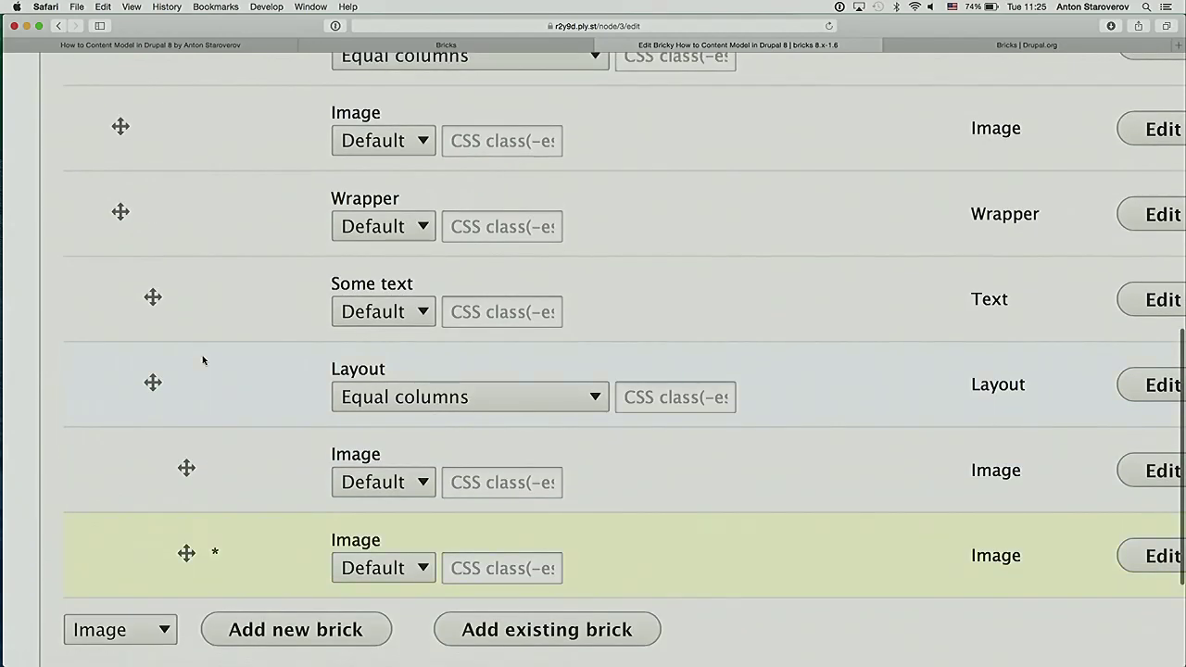
Check the nesting of the bricks from the outer layout down and save the page as published
{"action": "scroll", "coordinate": [203, 361], "scroll_direction": "up", "scroll_amount": 2}
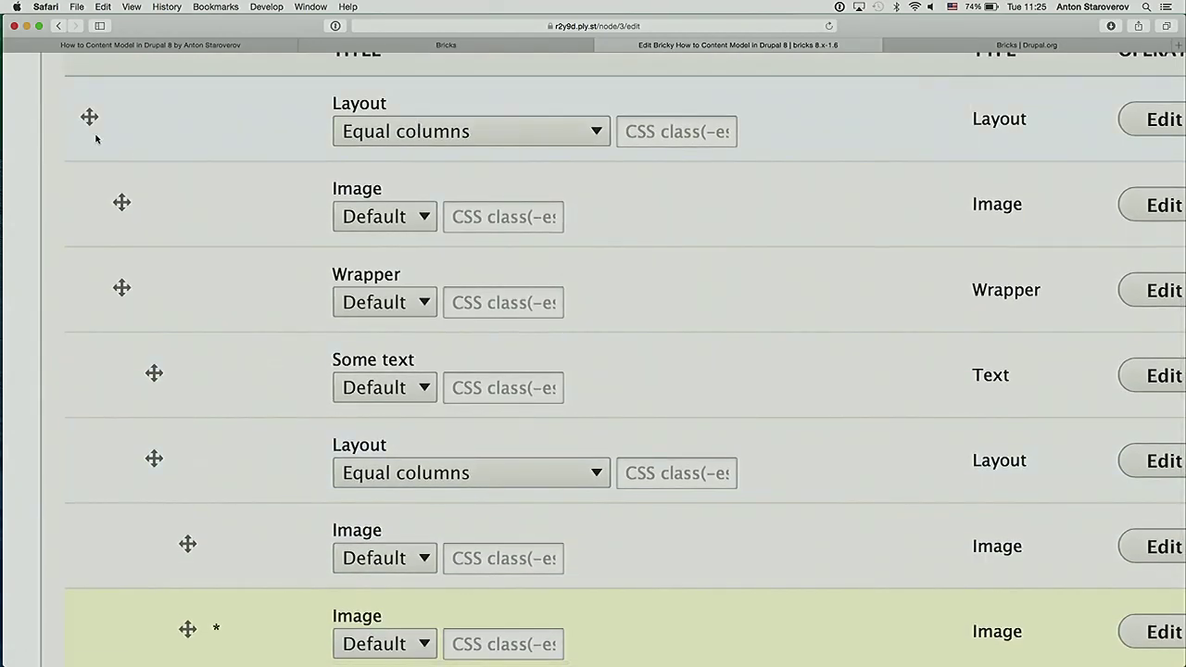
{"action": "left_click_drag", "start_coordinate": [89, 118], "coordinate": [89, 117]}
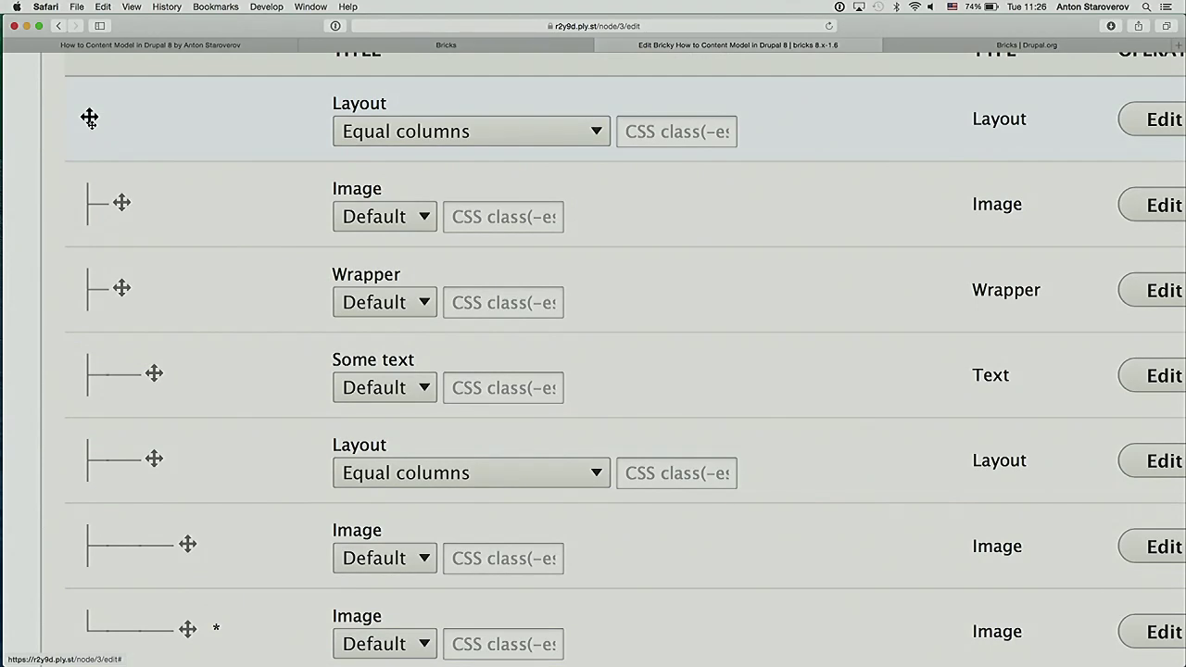
{"action": "left_click_drag", "start_coordinate": [89, 117], "coordinate": [89, 118]}
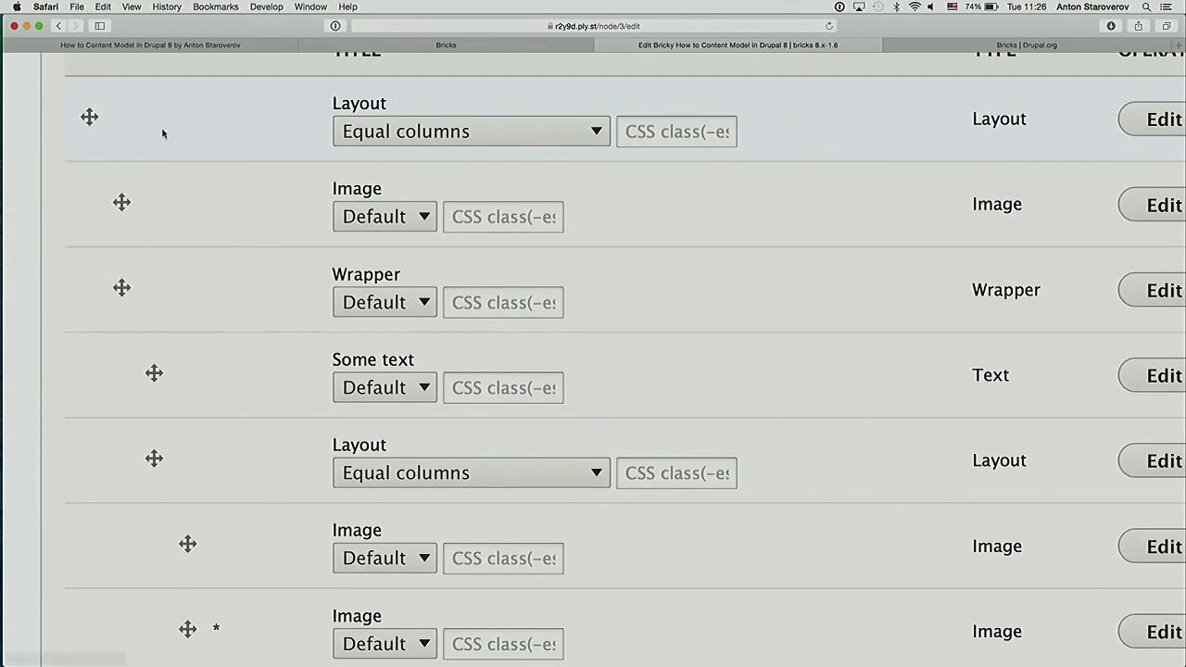
{"action": "left_click", "coordinate": [124, 202]}
{"action": "left_click_drag", "start_coordinate": [122, 287], "coordinate": [122, 288]}
{"action": "scroll", "coordinate": [123, 288], "scroll_direction": "down", "scroll_amount": 5}
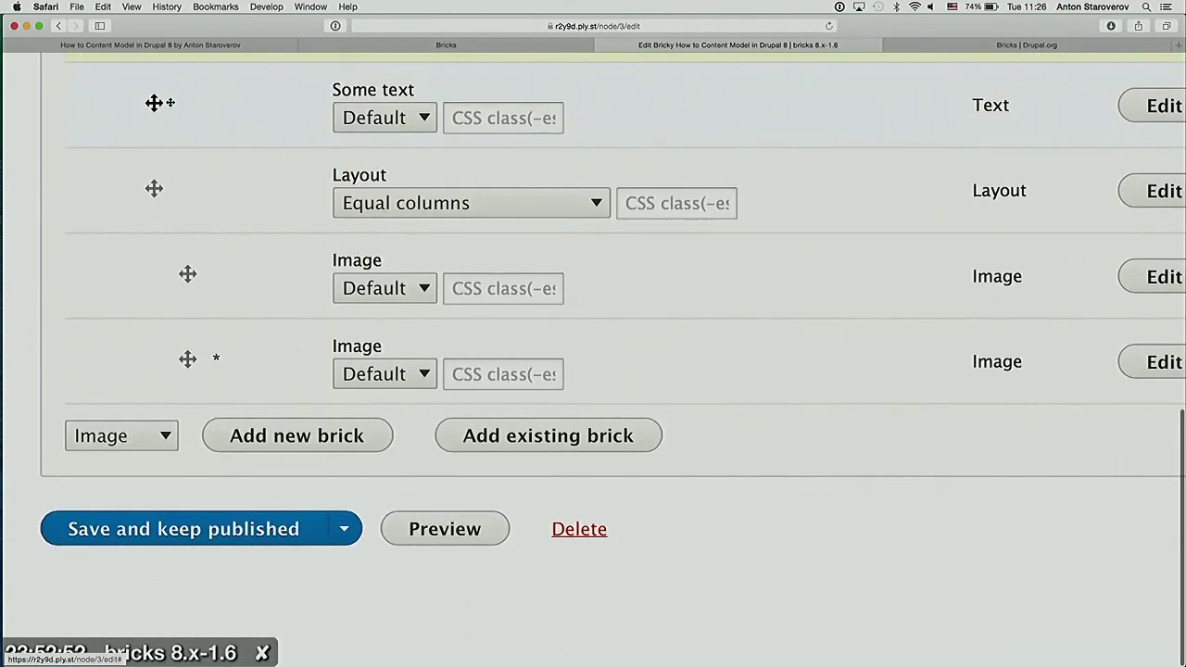
{"action": "left_click", "coordinate": [155, 103]}
{"action": "left_click_drag", "start_coordinate": [156, 189], "coordinate": [182, 228]}
{"action": "left_click", "coordinate": [226, 520]}
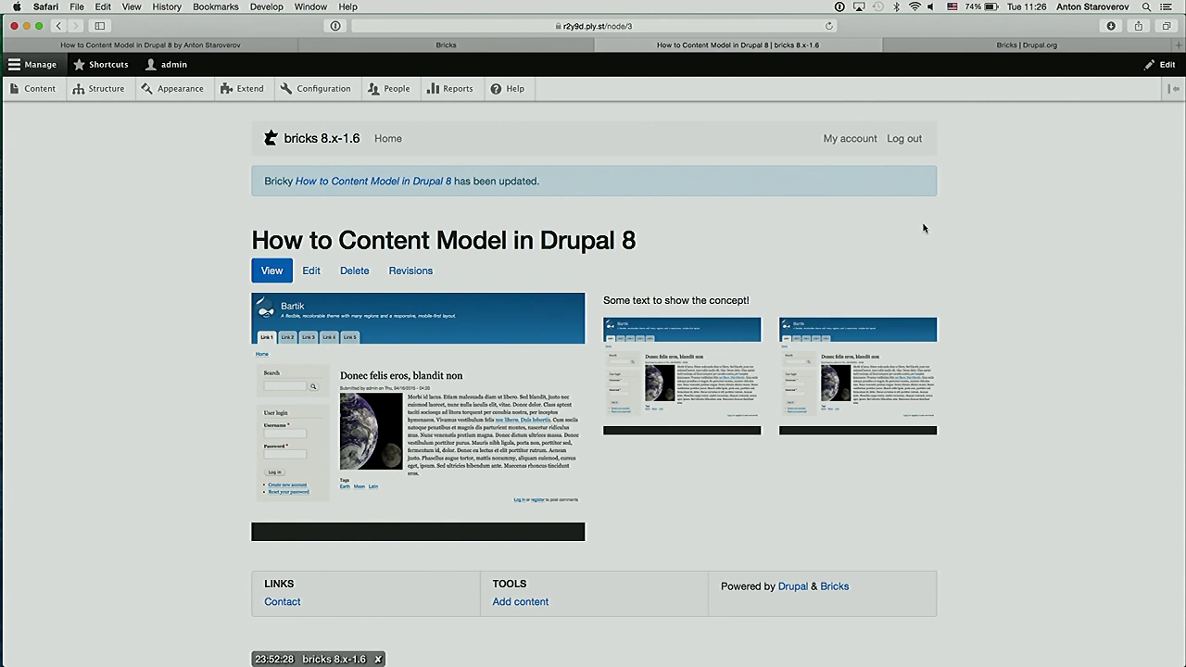
Reopen the Bricky page for editing and review how the bricks are nested in its body
{"action": "left_click", "coordinate": [311, 275]}
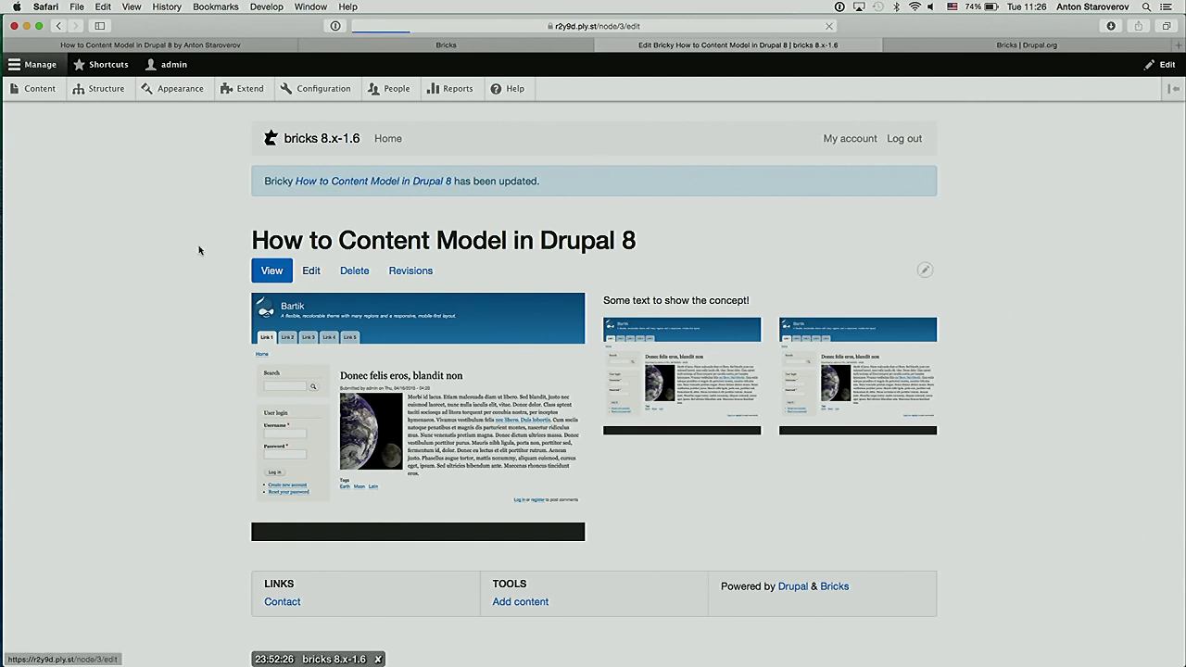
{"action": "scroll", "coordinate": [179, 297], "scroll_direction": "up", "scroll_amount": 5}
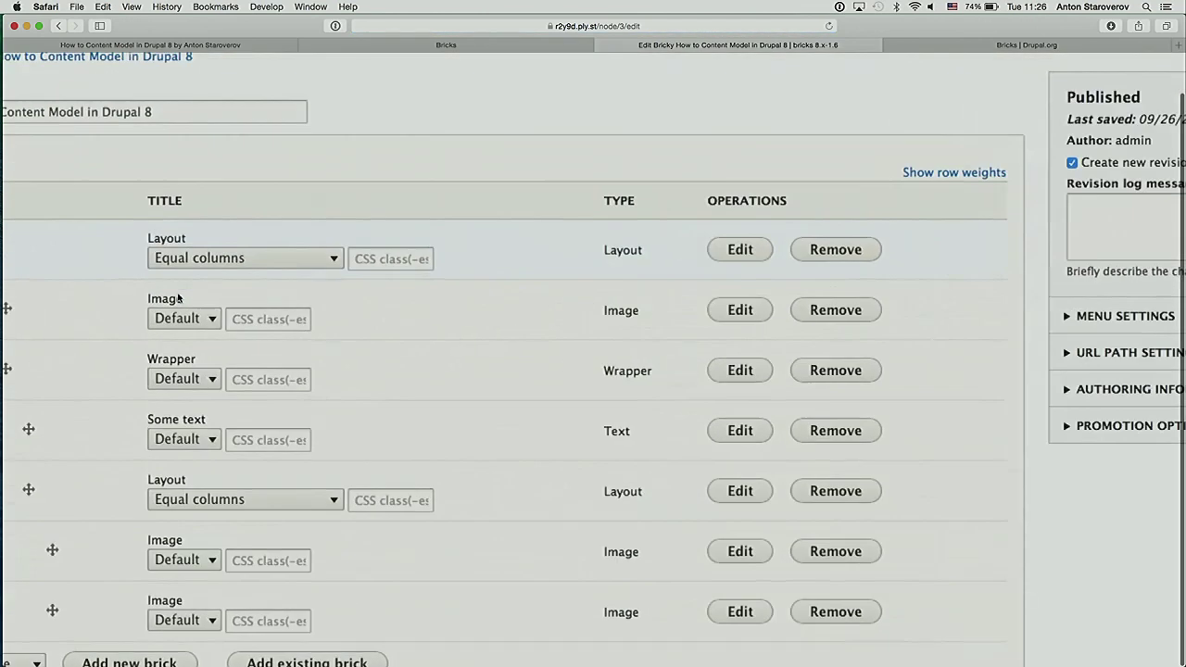
{"action": "scroll", "coordinate": [179, 297], "scroll_direction": "left", "scroll_amount": 3}
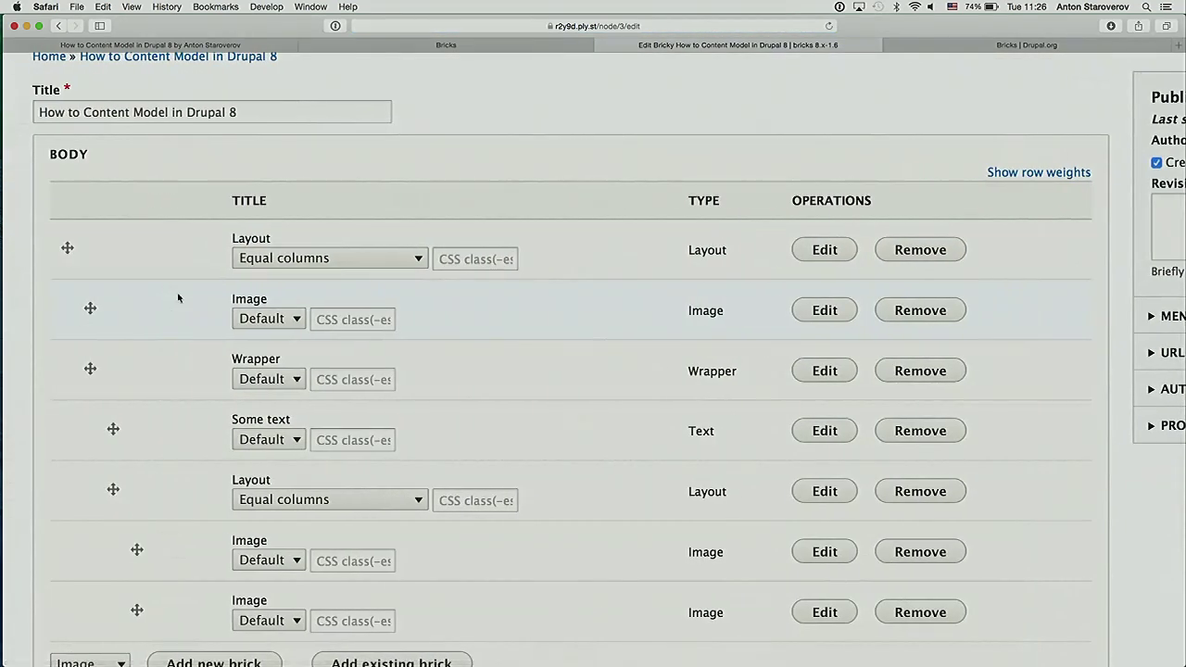
{"action": "scroll", "coordinate": [179, 297], "scroll_direction": "up", "scroll_amount": 3}
{"action": "scroll", "coordinate": [179, 297], "scroll_direction": "left", "scroll_amount": 2}
{"action": "scroll", "coordinate": [179, 297], "scroll_direction": "down", "scroll_amount": 5}
{"action": "scroll", "coordinate": [179, 298], "scroll_direction": "up", "scroll_amount": 5}
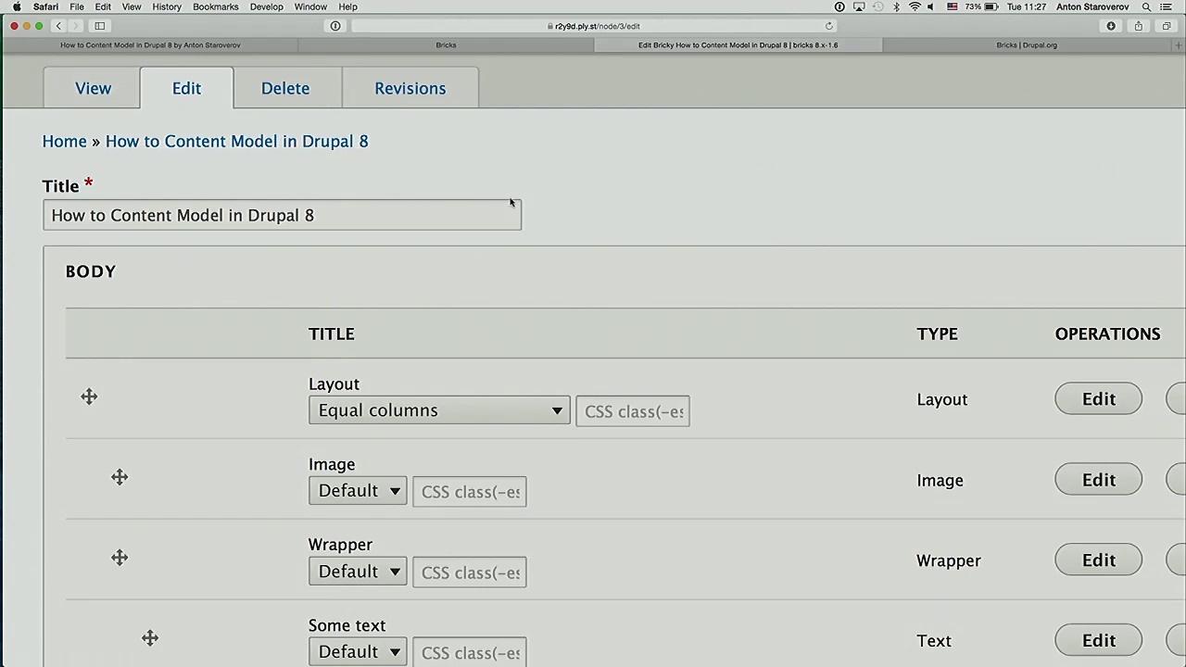
Give the "Some text" brick the CSS class "lead" and save the page, keeping it published
{"action": "scroll", "coordinate": [534, 243], "scroll_direction": "down", "scroll_amount": 2}
{"action": "scroll", "coordinate": [534, 246], "scroll_direction": "down", "scroll_amount": 3}
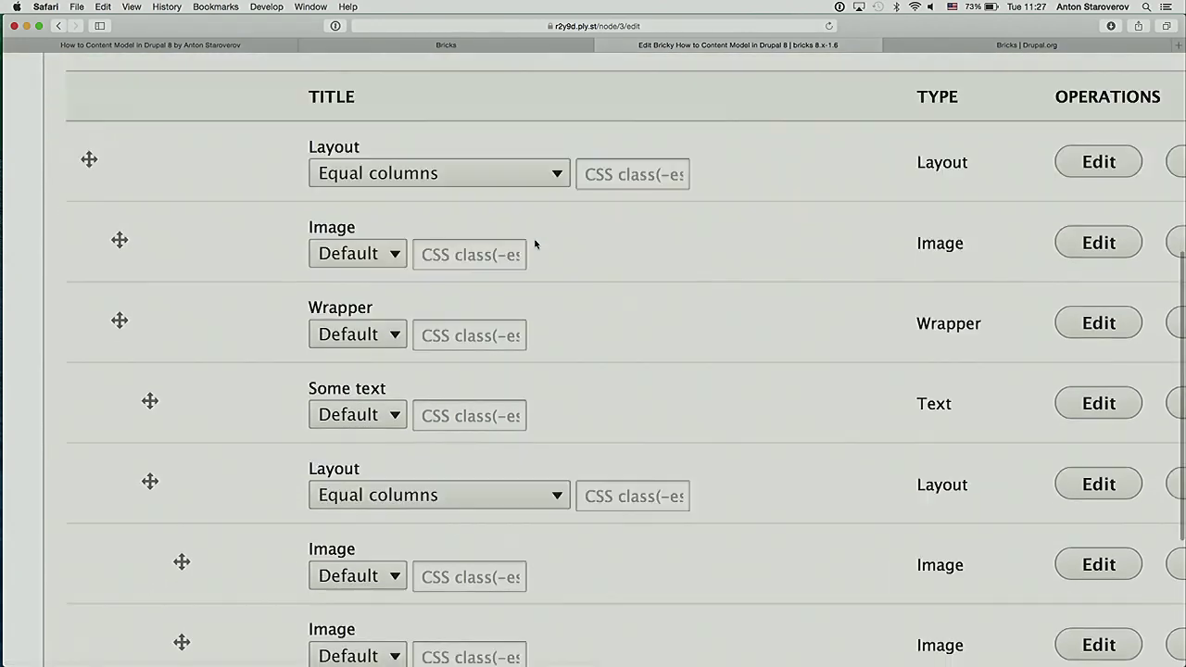
{"action": "scroll", "coordinate": [487, 302], "scroll_direction": "down", "scroll_amount": 3}
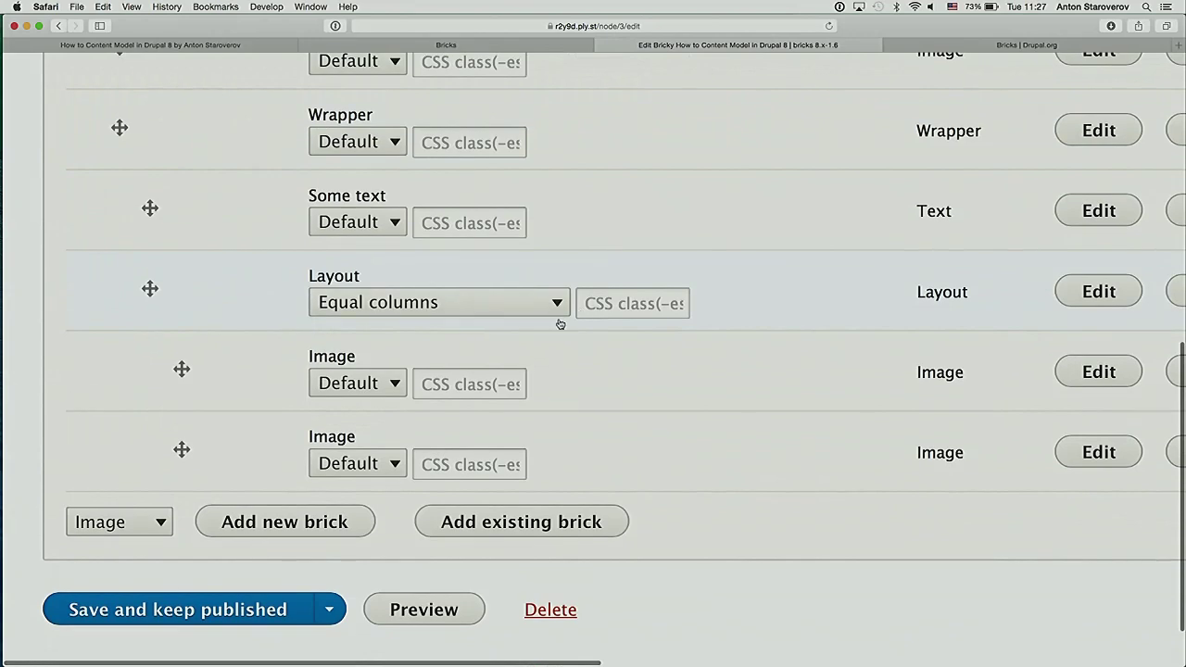
{"action": "scroll", "coordinate": [384, 280], "scroll_direction": "up", "scroll_amount": 1}
{"action": "left_click", "coordinate": [453, 286]}
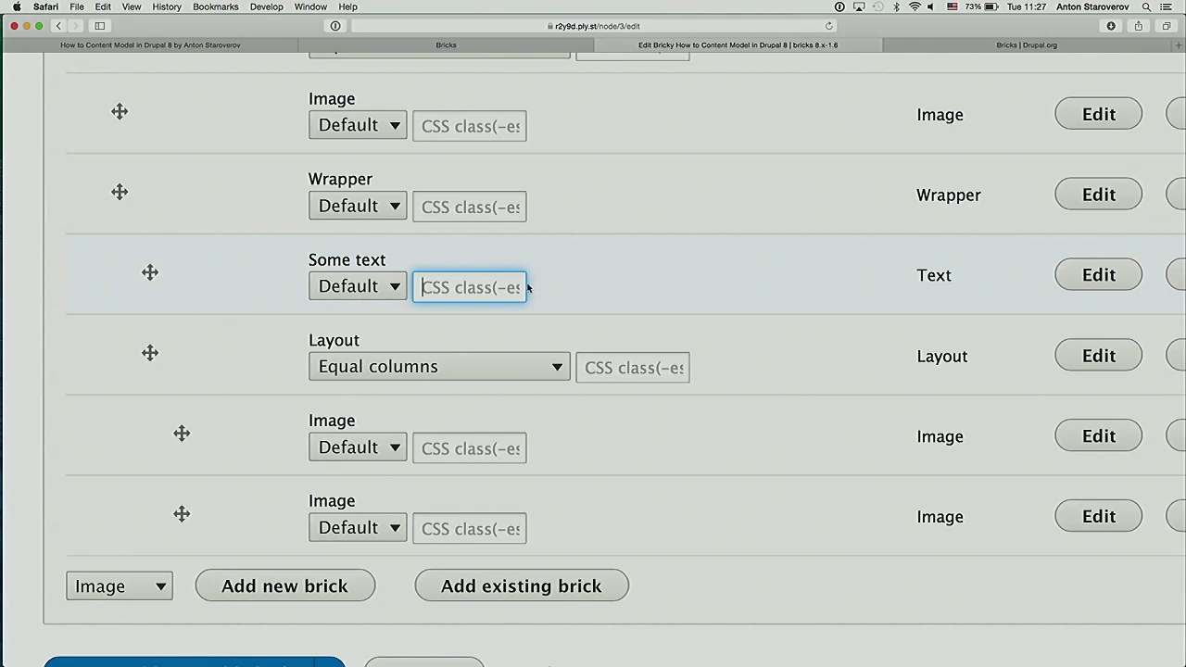
{"action": "type", "text": "lead"}
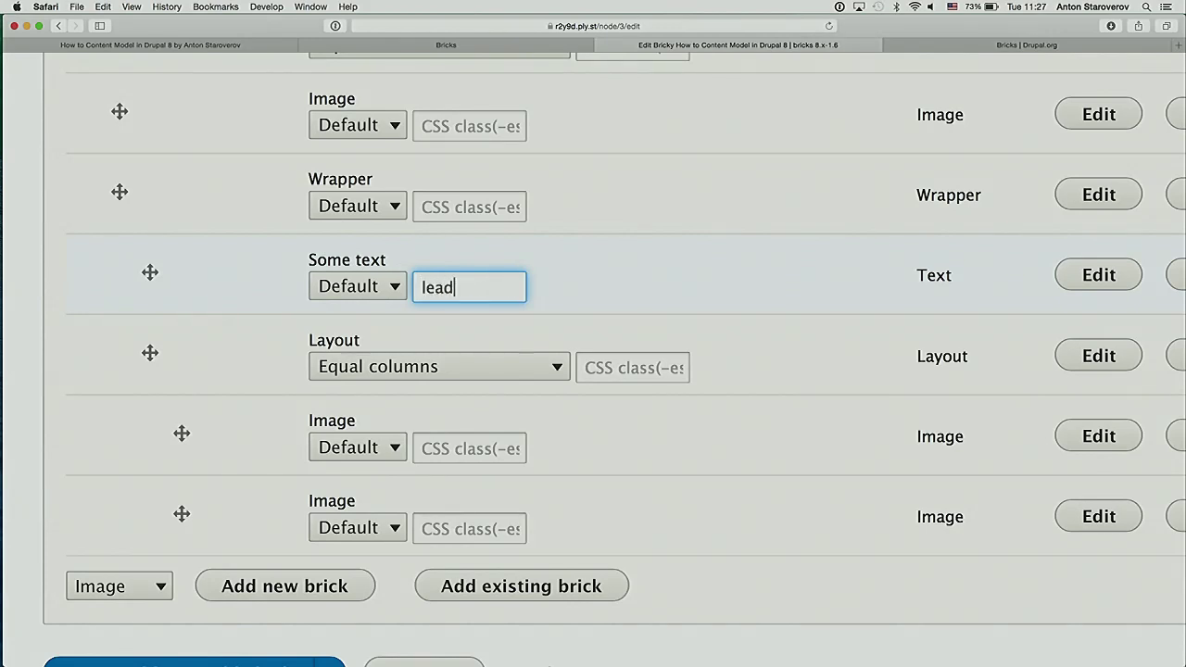
{"action": "scroll", "coordinate": [301, 491], "scroll_direction": "down", "scroll_amount": 3}
{"action": "left_click", "coordinate": [242, 526]}
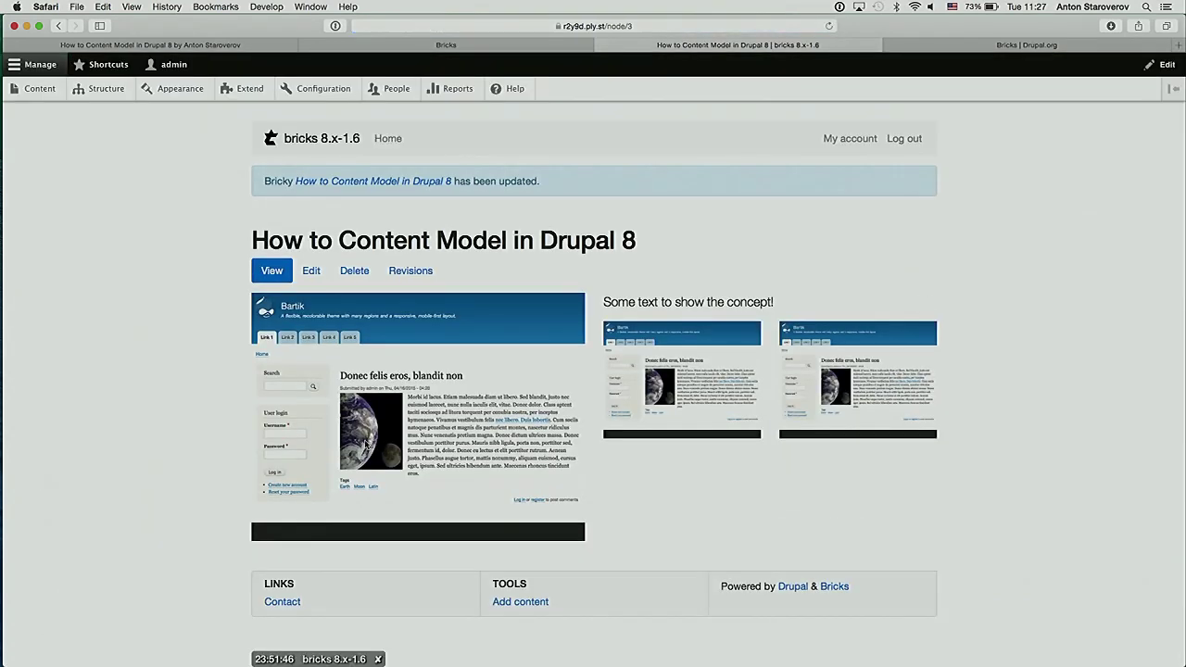
Check the text styling on the published page, reopen the page for editing and inspect the view mode choices of the "Some text" brick
{"action": "left_click_drag", "start_coordinate": [601, 304], "coordinate": [816, 307]}
{"action": "left_click", "coordinate": [816, 307]}
{"action": "left_click", "coordinate": [311, 269]}
{"action": "scroll", "coordinate": [267, 296], "scroll_direction": "up", "scroll_amount": 5}
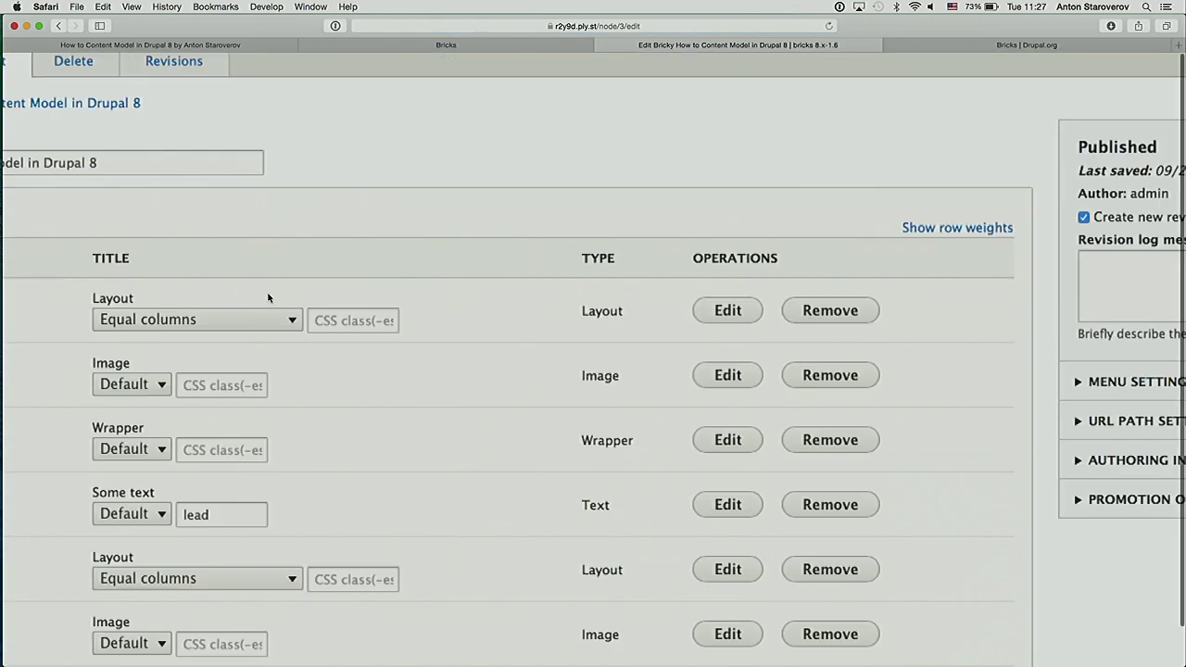
{"action": "scroll", "coordinate": [268, 297], "scroll_direction": "down", "scroll_amount": 6}
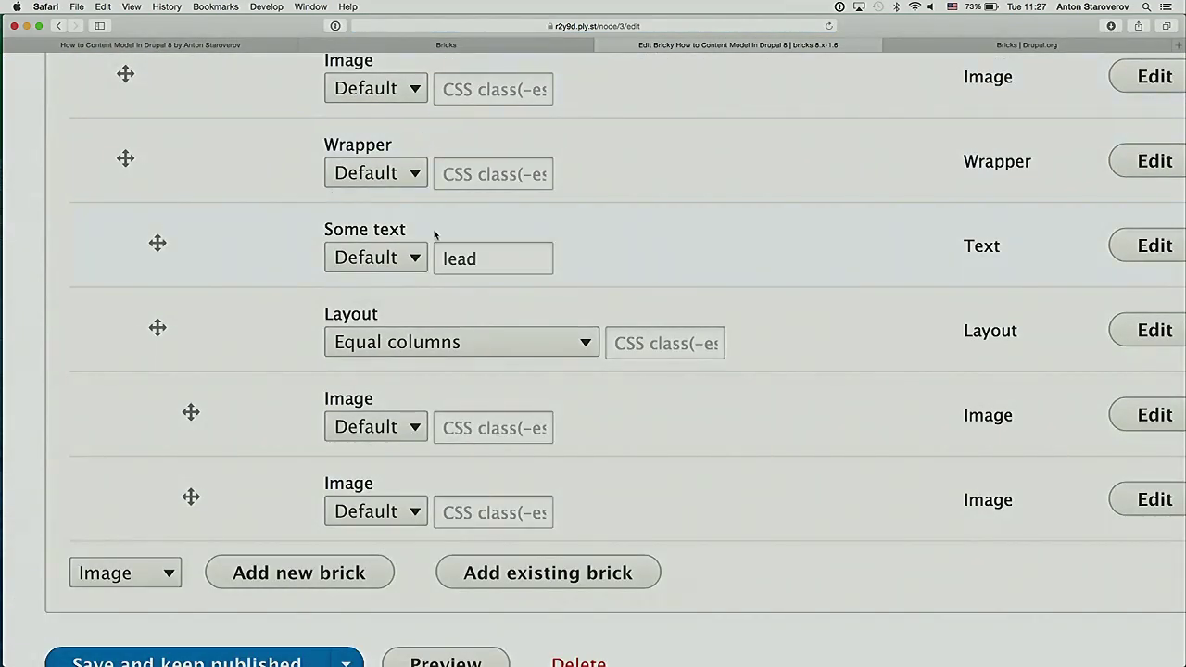
{"action": "left_click", "coordinate": [366, 257]}
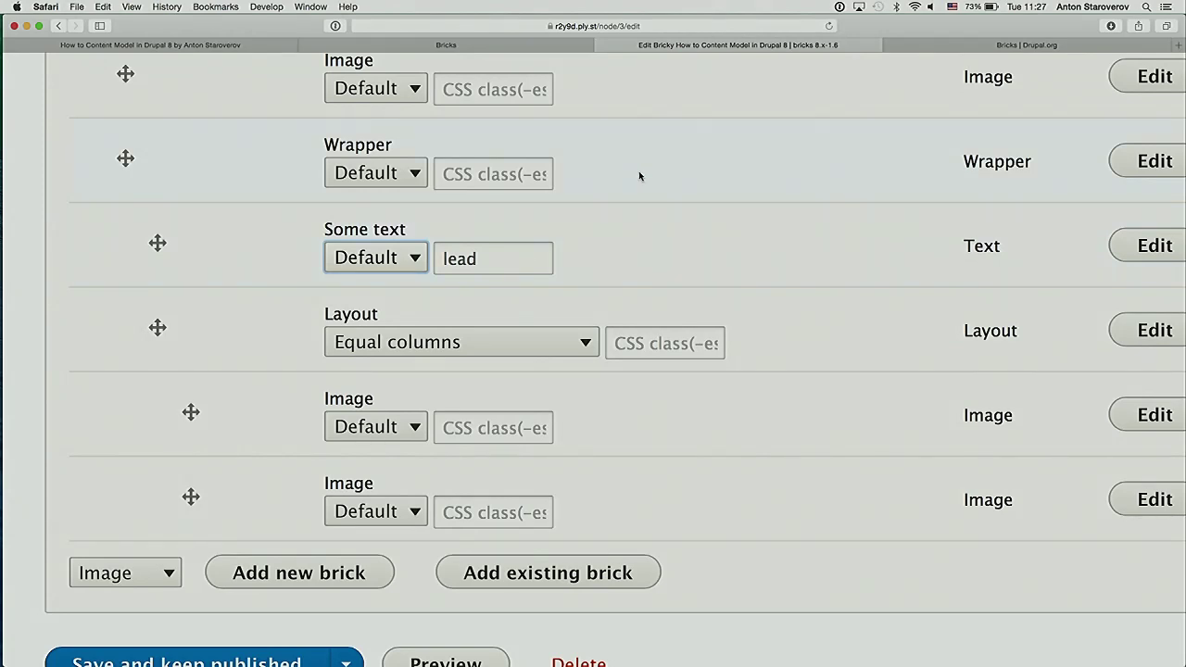
Move the inner Layout brick with its two images out of the Wrapper to the Wrapper's own level and save the page, keeping it published
{"action": "scroll", "coordinate": [639, 175], "scroll_direction": "up", "scroll_amount": 5}
{"action": "scroll", "coordinate": [438, 259], "scroll_direction": "down", "scroll_amount": 4}
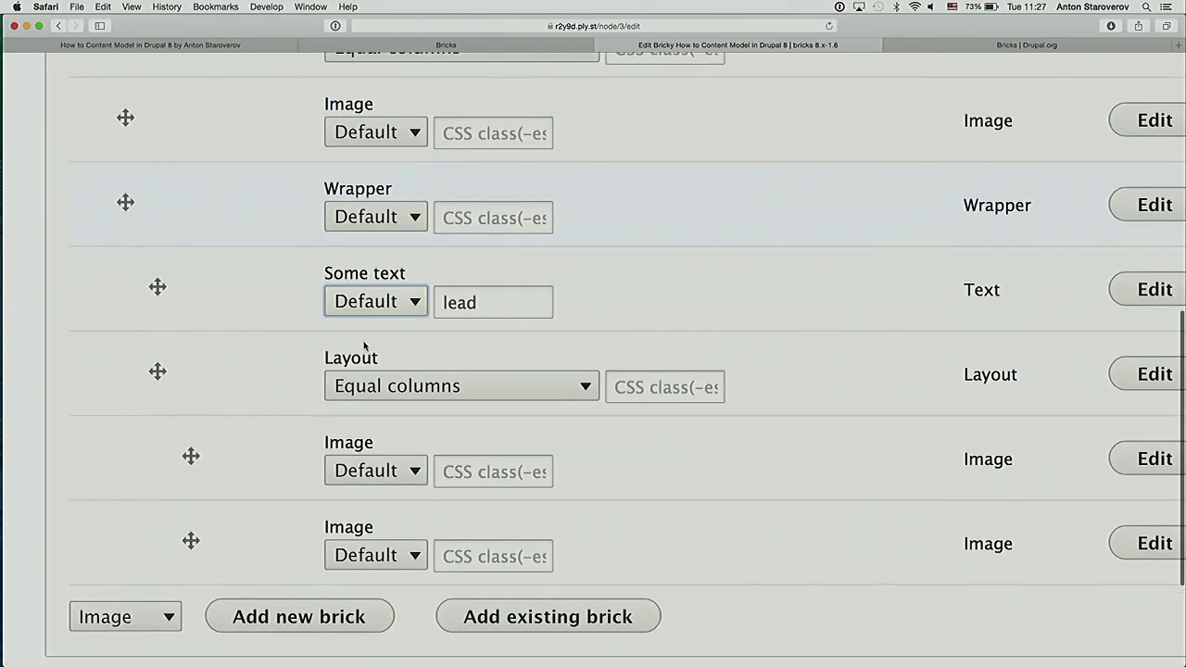
{"action": "scroll", "coordinate": [287, 278], "scroll_direction": "up", "scroll_amount": 2}
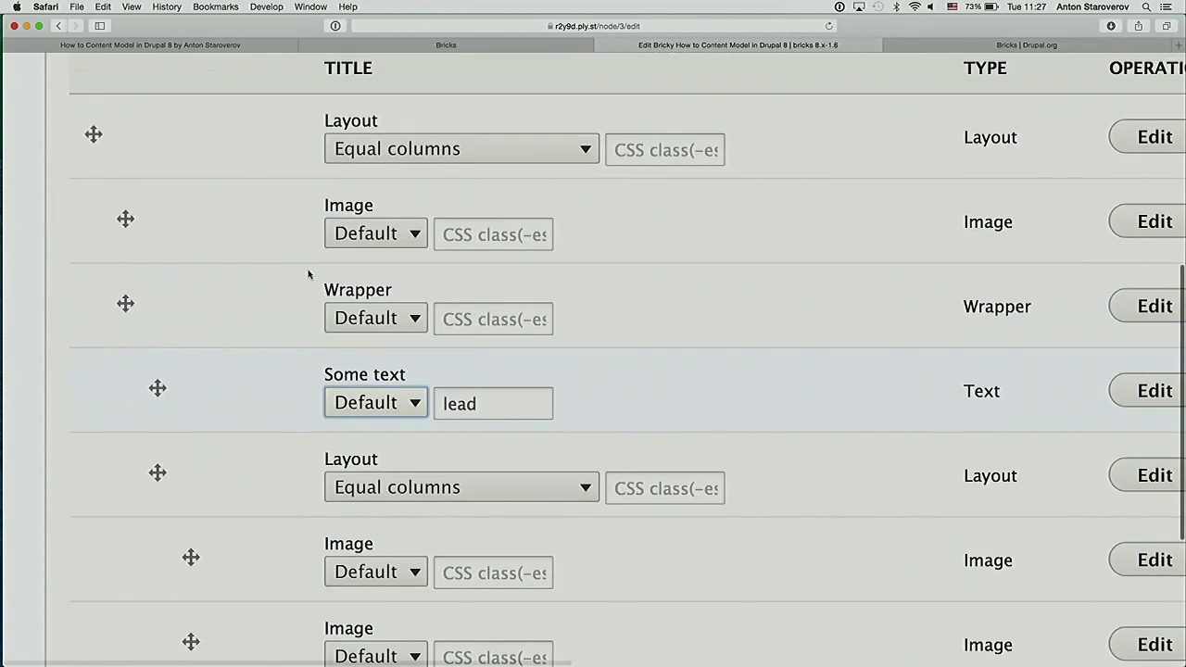
{"action": "left_click_drag", "start_coordinate": [158, 472], "coordinate": [124, 473]}
{"action": "scroll", "coordinate": [148, 491], "scroll_direction": "down", "scroll_amount": 8}
{"action": "left_click", "coordinate": [181, 515]}
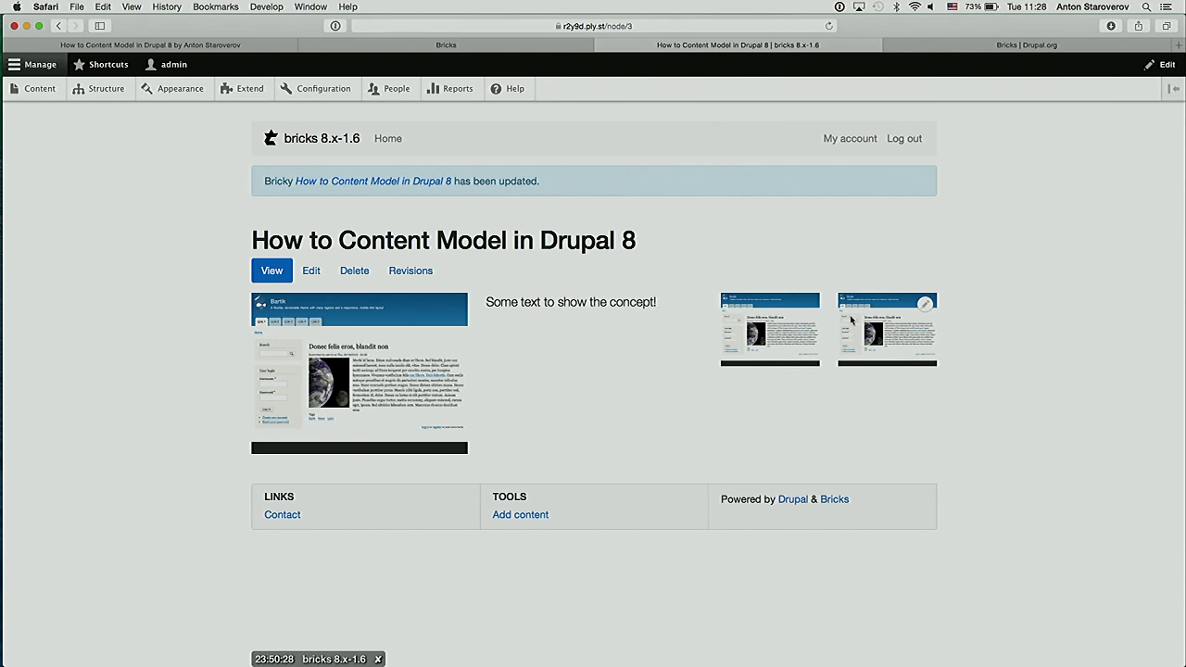
Switch back to the "How to Content Model in Drupal 8" presentation slides
{"action": "left_click", "coordinate": [232, 45]}
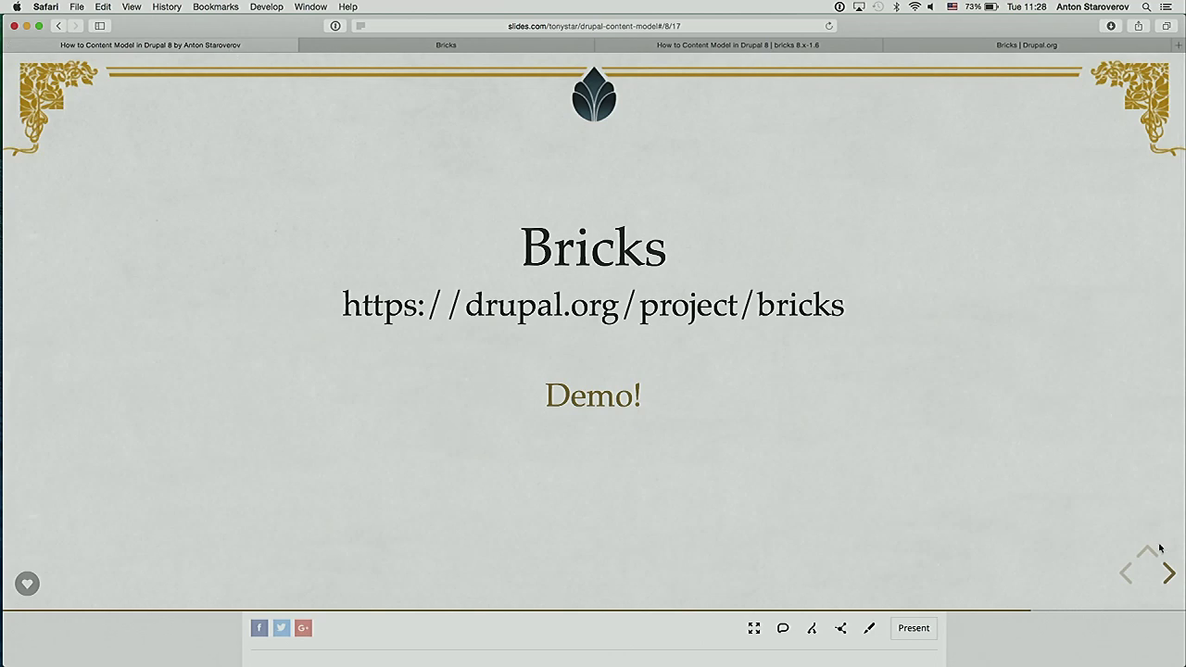